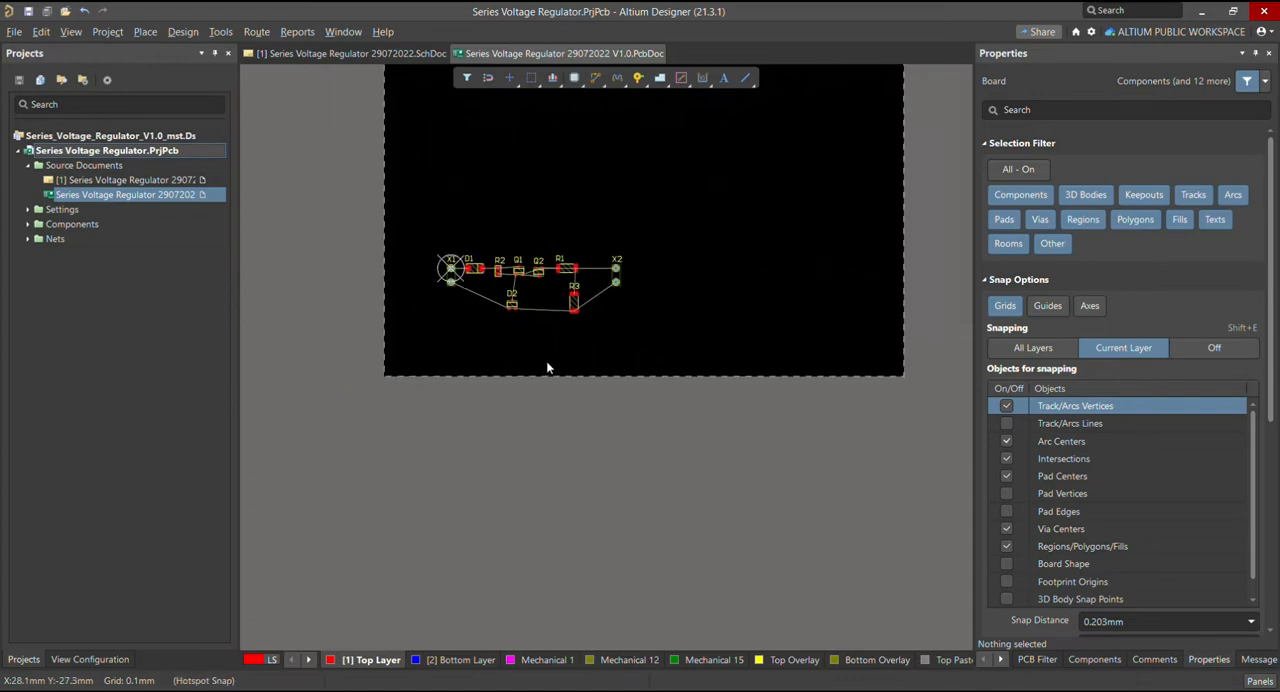
Compare the voltage regulator's schematic with its PCB layout, viewing the board in 2D and 3D
scroll(549, 364, up, 5)
scroll(556, 318, down, 3)
ctrl+scroll(605, 314, up, 2)
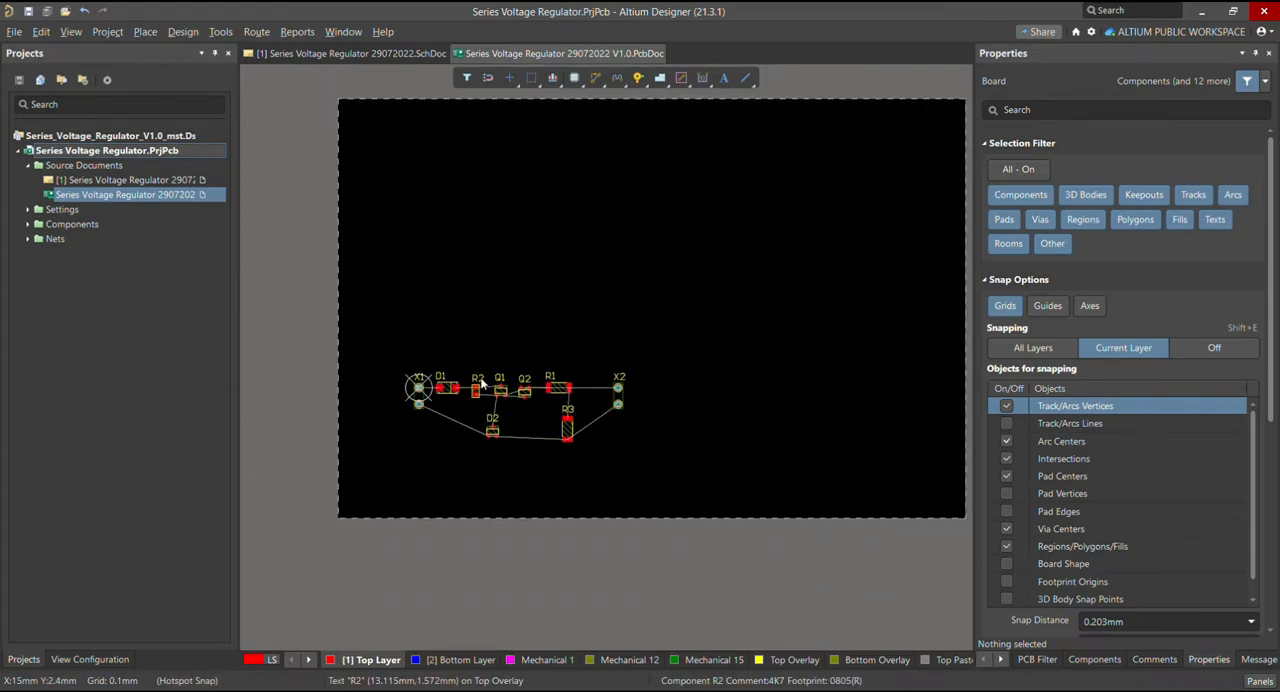
ctrl+scroll(480, 380, up, 1)
scroll(480, 380, up, 1)
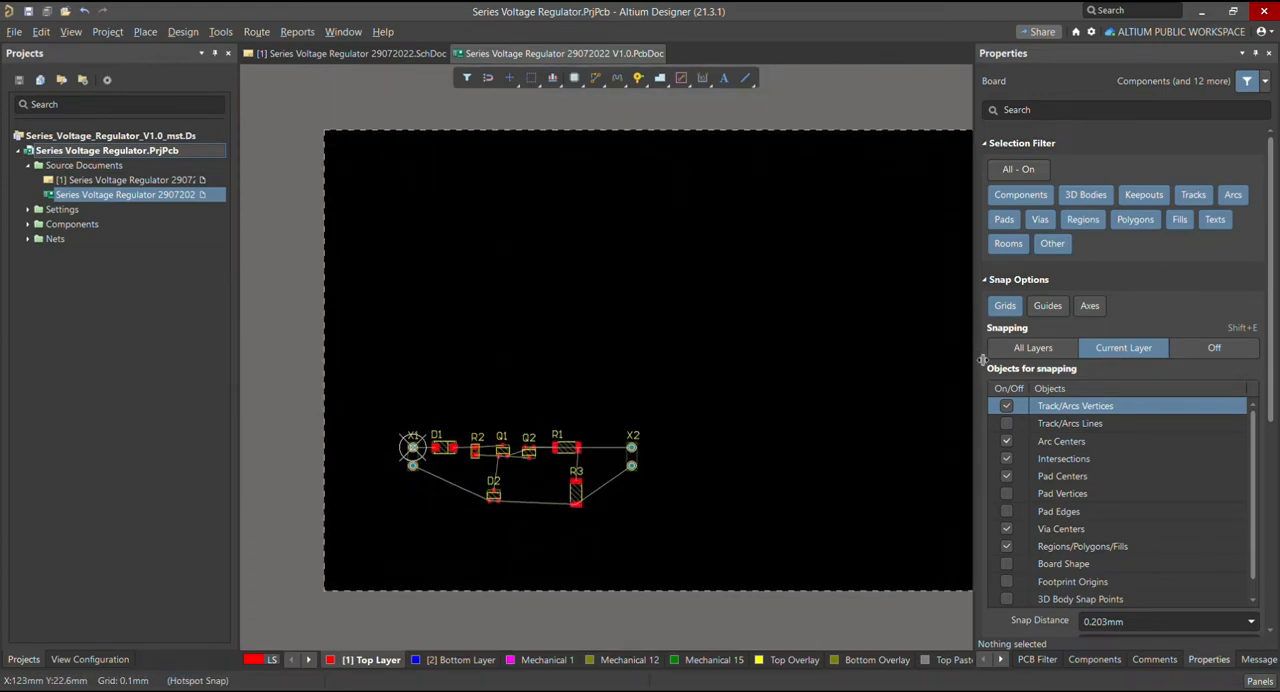
drag(977, 349, 1068, 349)
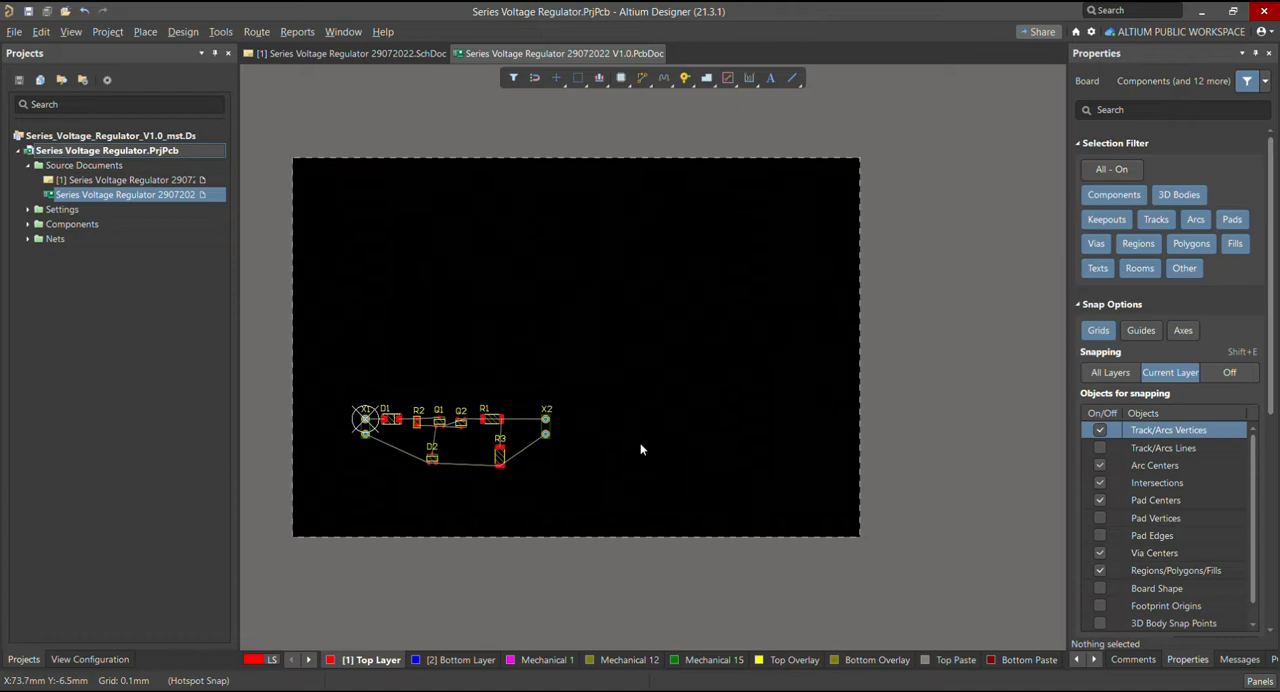
click(396, 54)
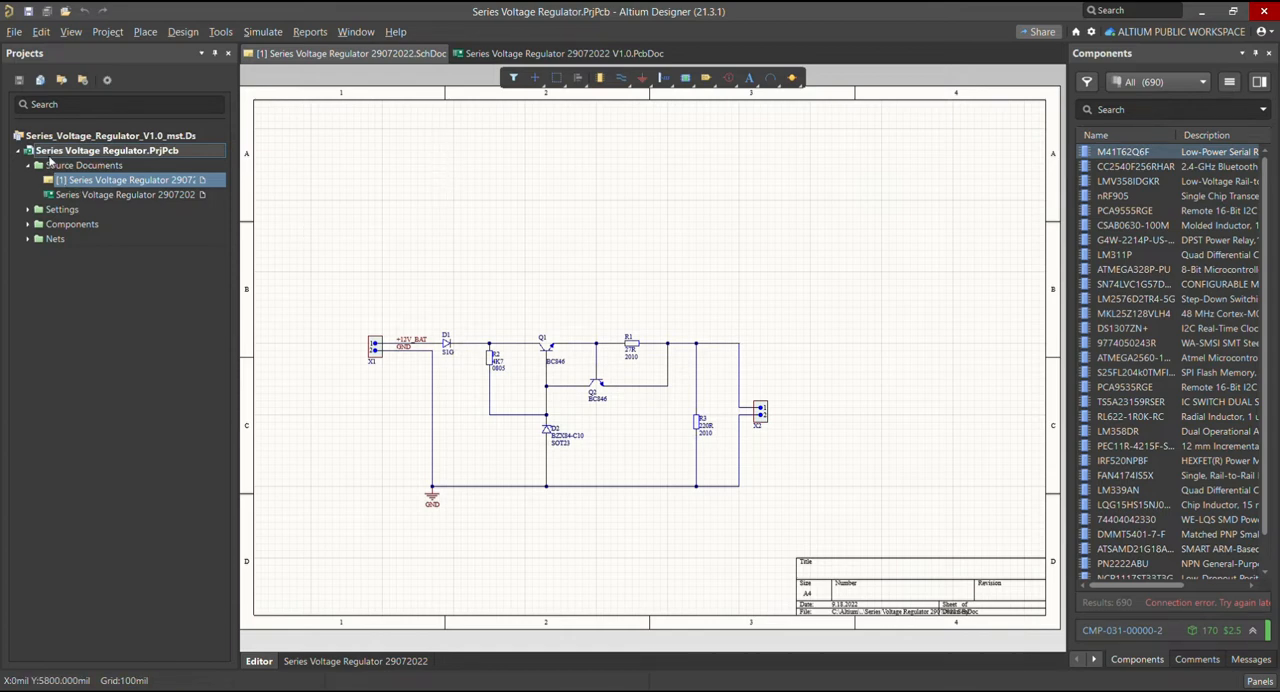
key(ctrl+Tab)
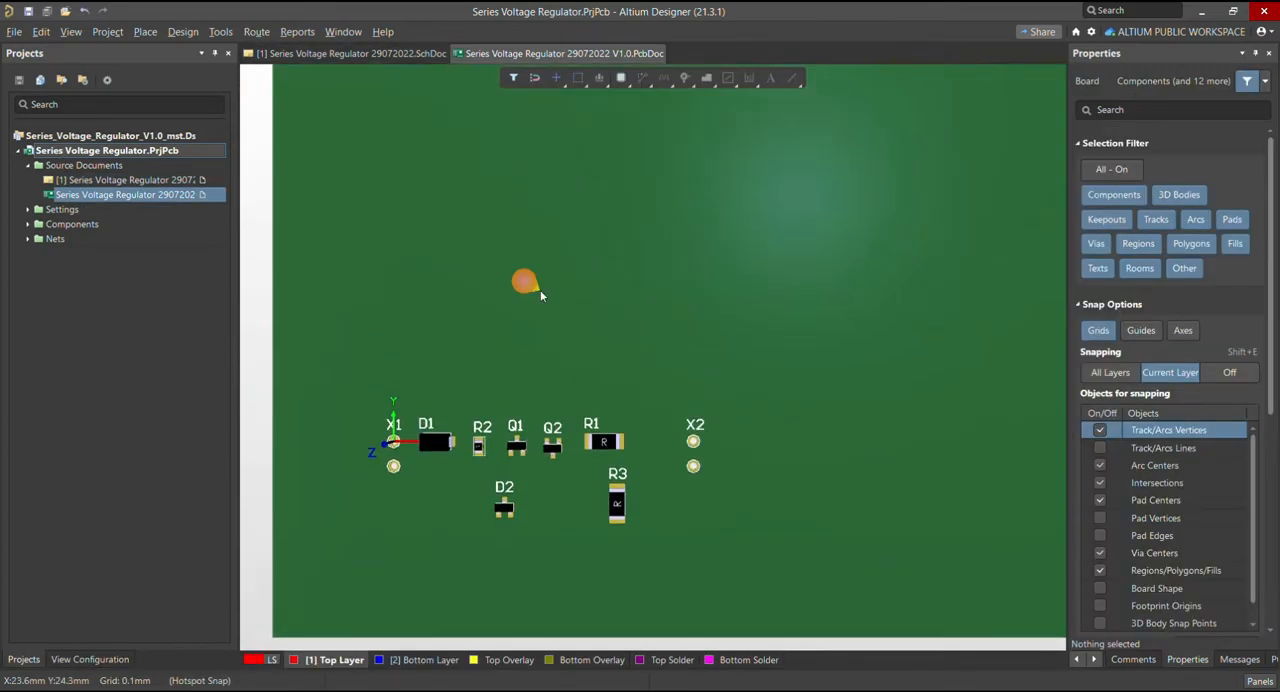
click(395, 54)
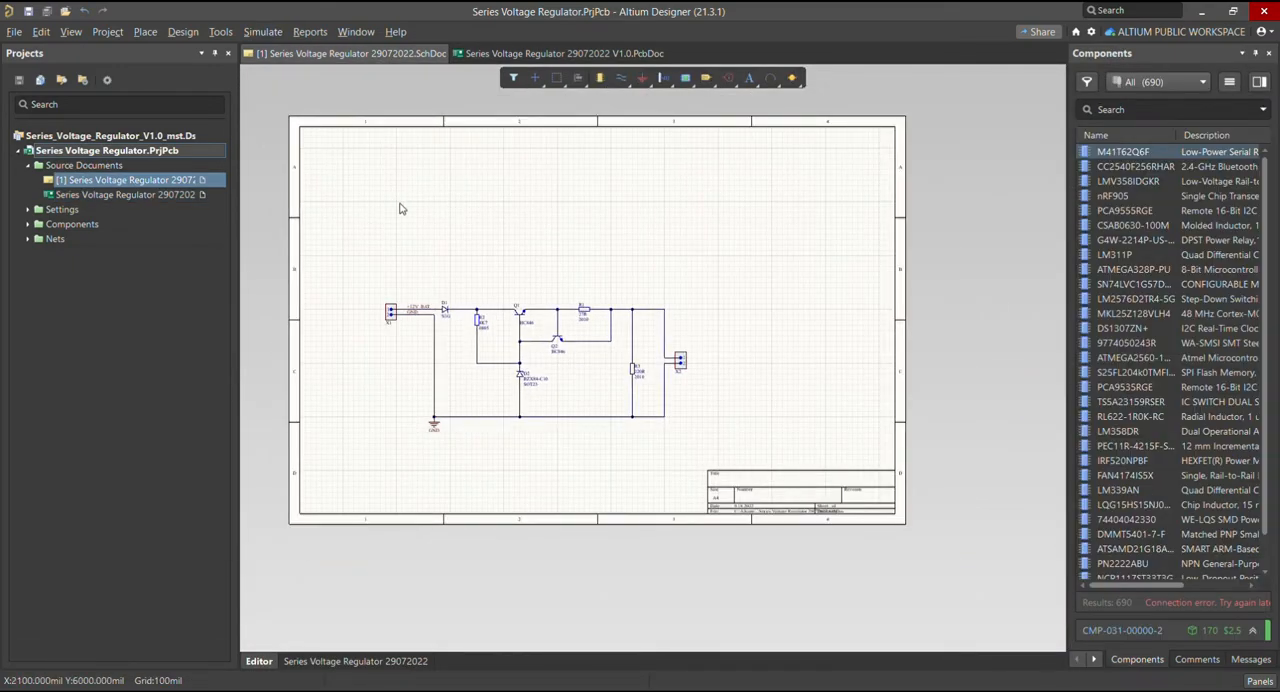
ctrl+scroll(402, 206, up, 2)
click(503, 53)
ctrl+scroll(402, 250, down, 2)
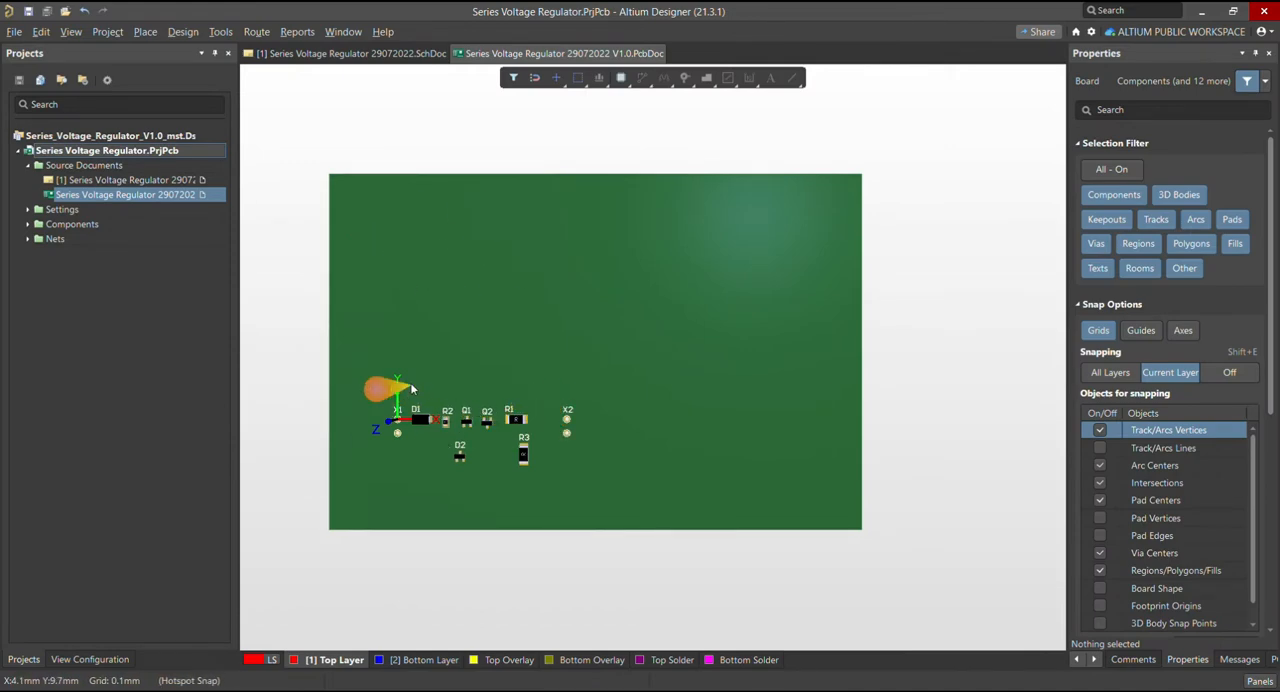
ctrl+scroll(425, 470, up, 2)
ctrl+scroll(585, 443, down, 4)
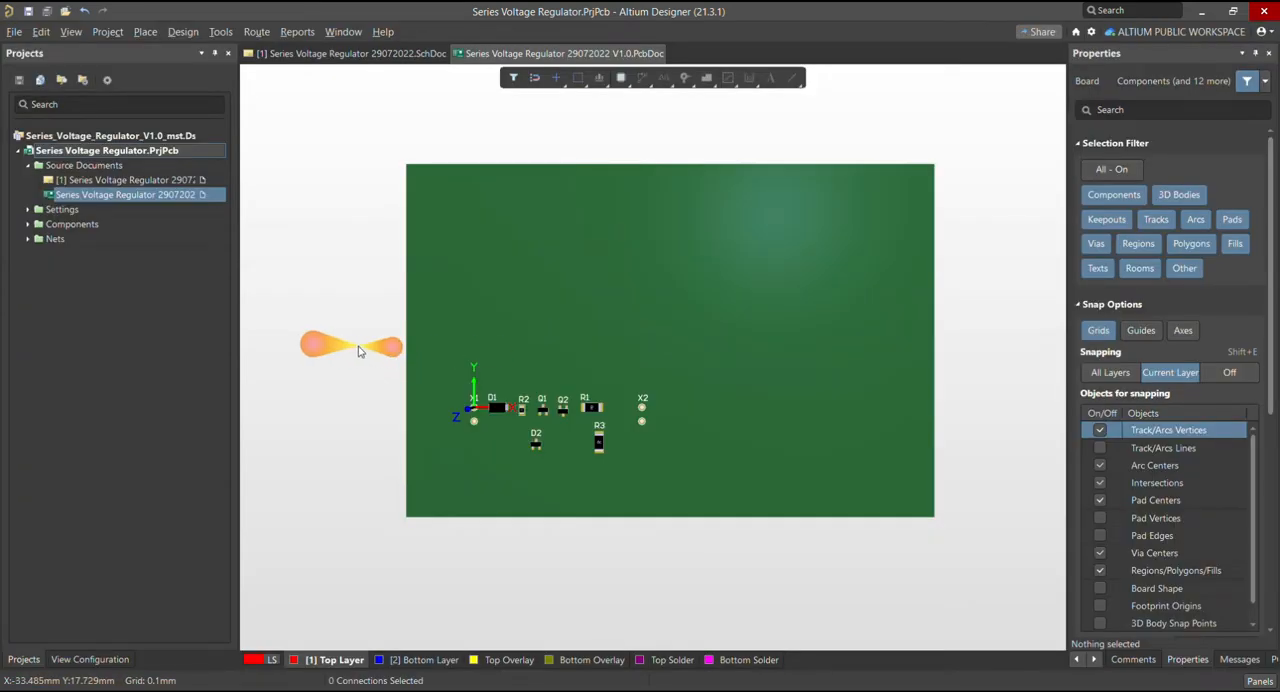
Place the cad_gunther_pcb STEP model outside the board, beyond its upper-right corner, at about X 119.8 mm, Y 91.5 mm
scroll(329, 343, up, 2)
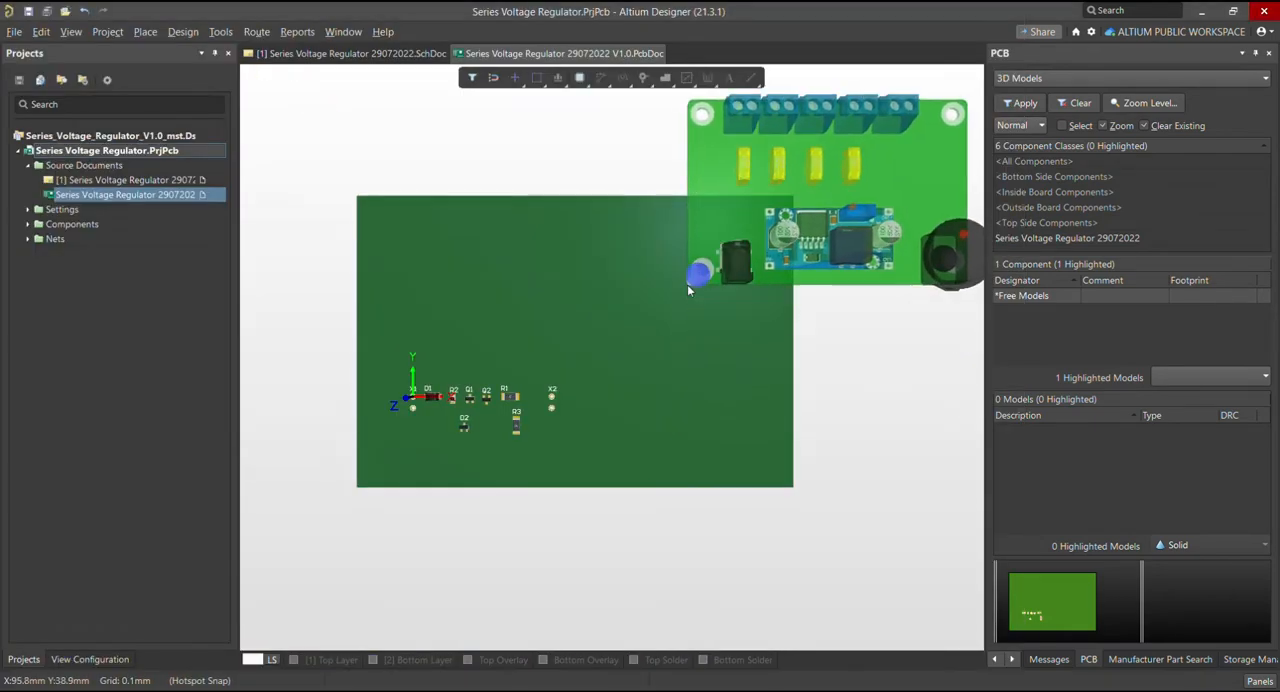
ctrl+scroll(575, 318, down, 2)
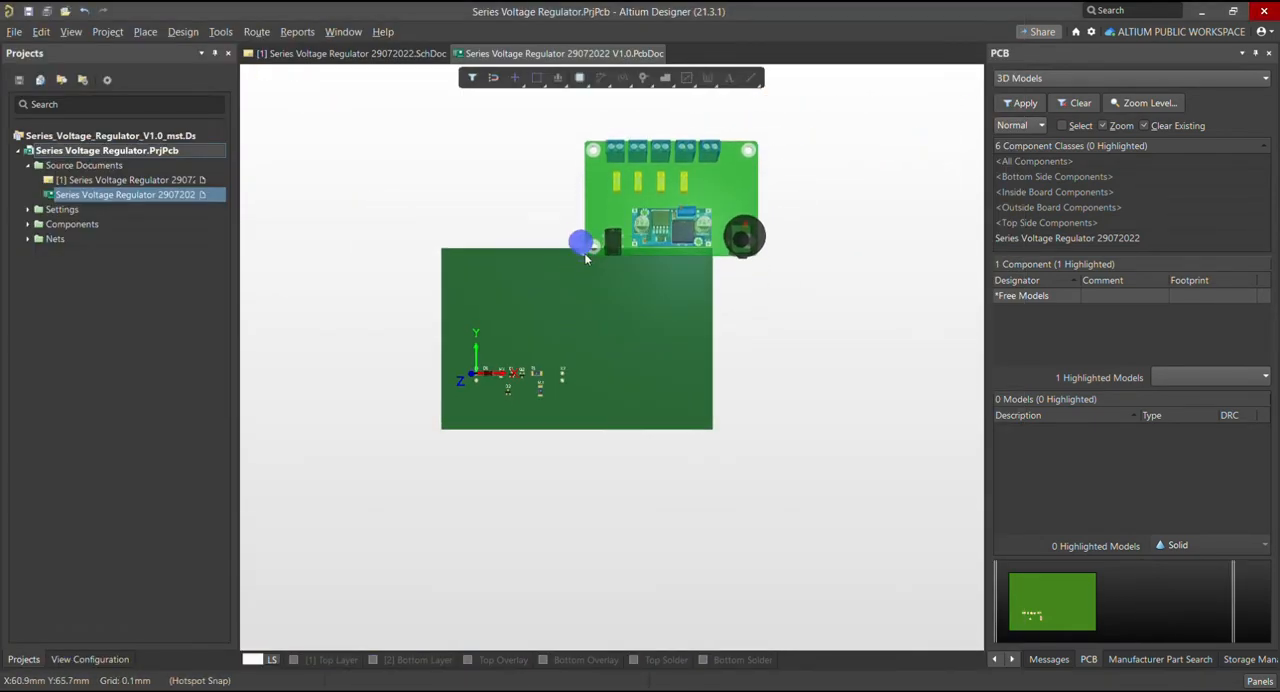
scroll(586, 258, up, 1)
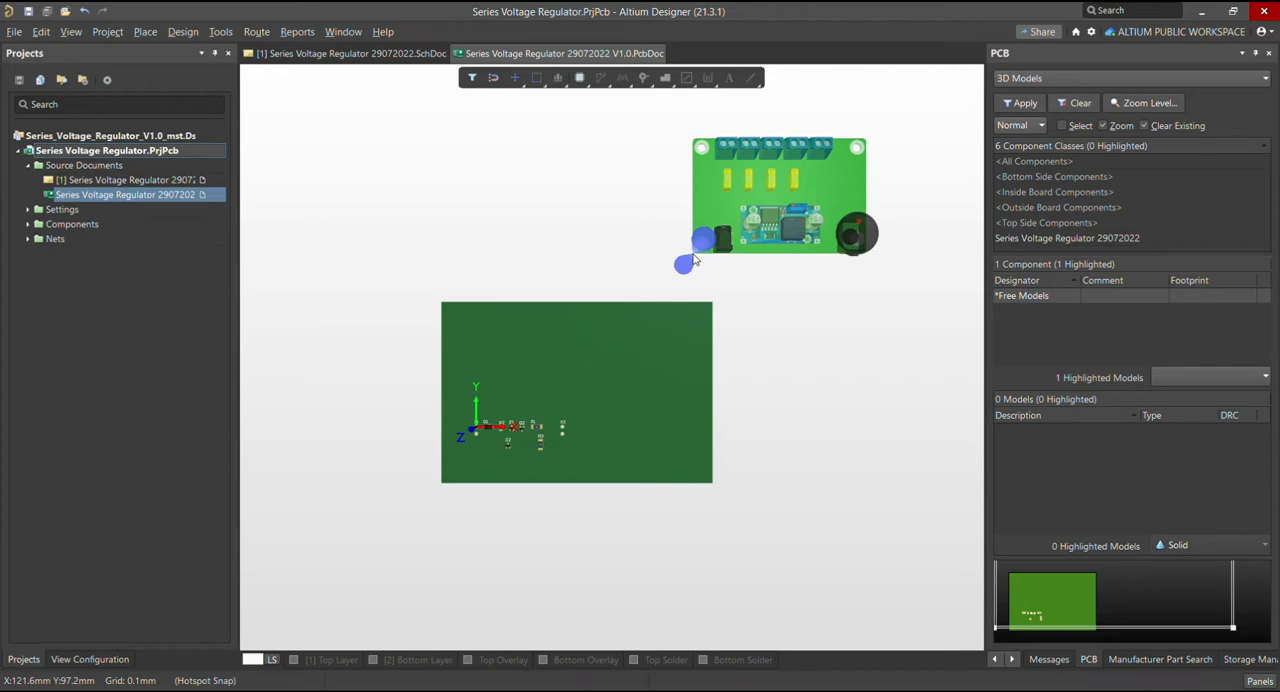
click(692, 265)
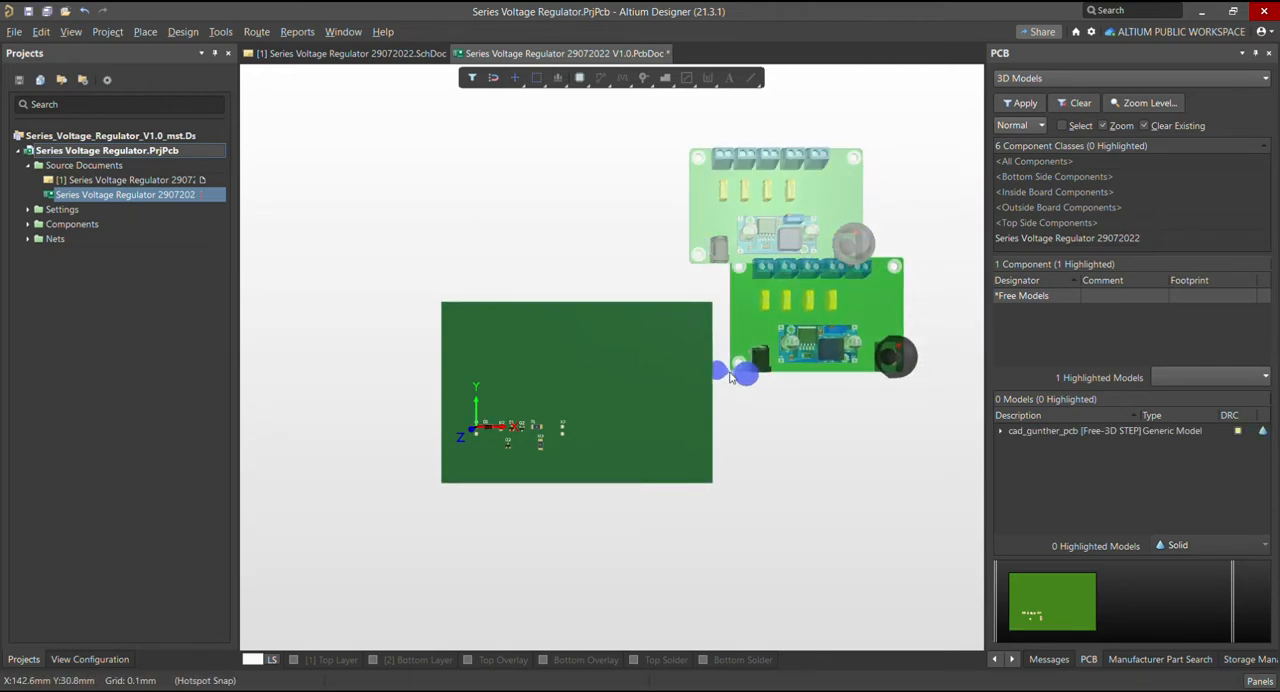
right_click(730, 375)
scroll(770, 440, up, 2)
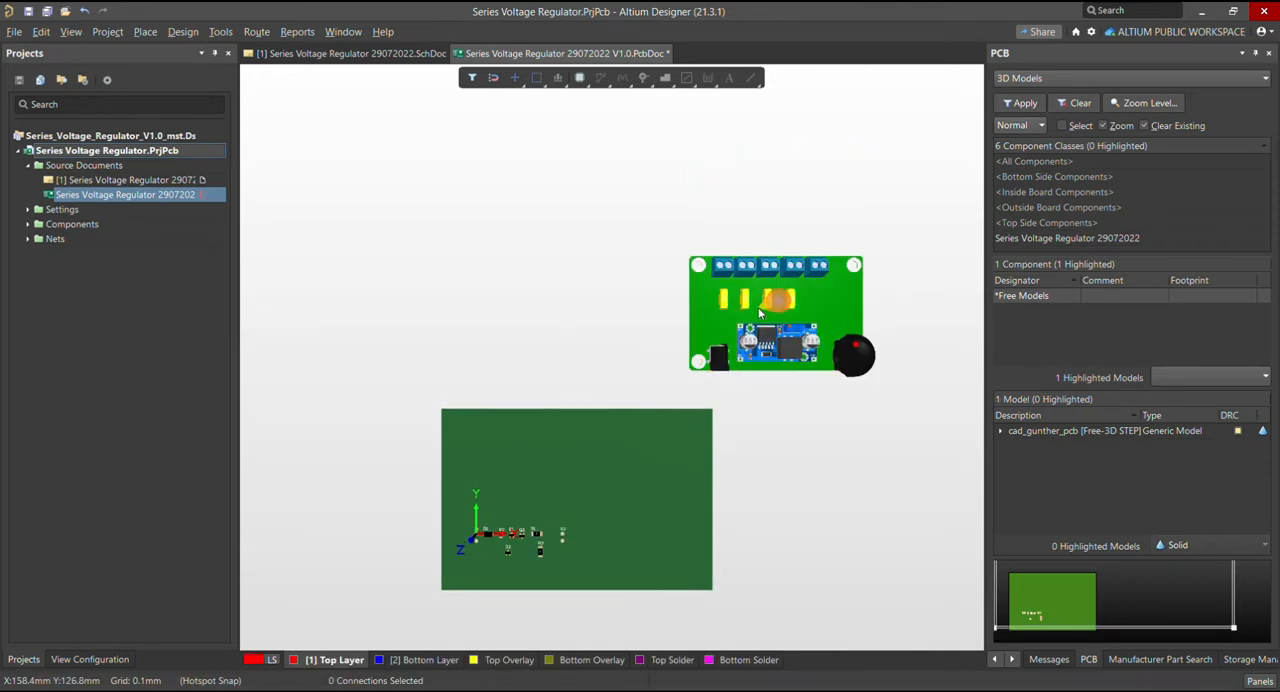
Assign the cad_gunther_pcb 3D body to the Mechanical 12 layer, return to the 3D Models list and deselect the body
click(765, 314)
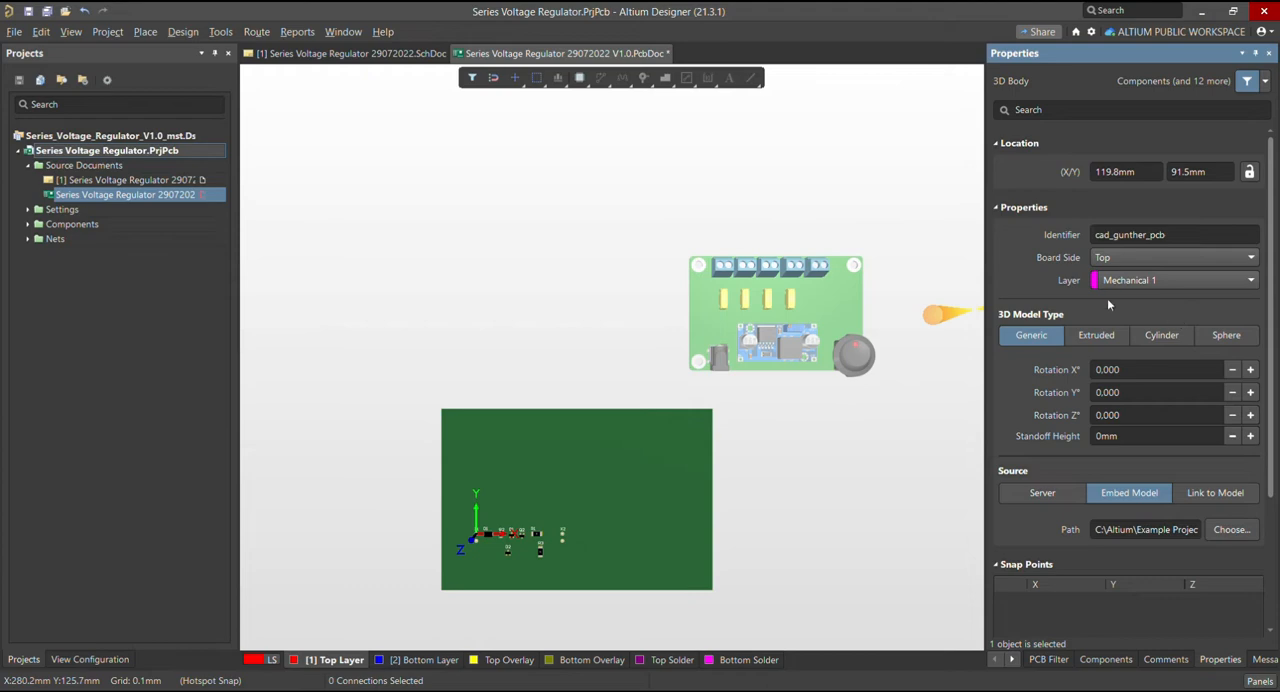
click(1181, 321)
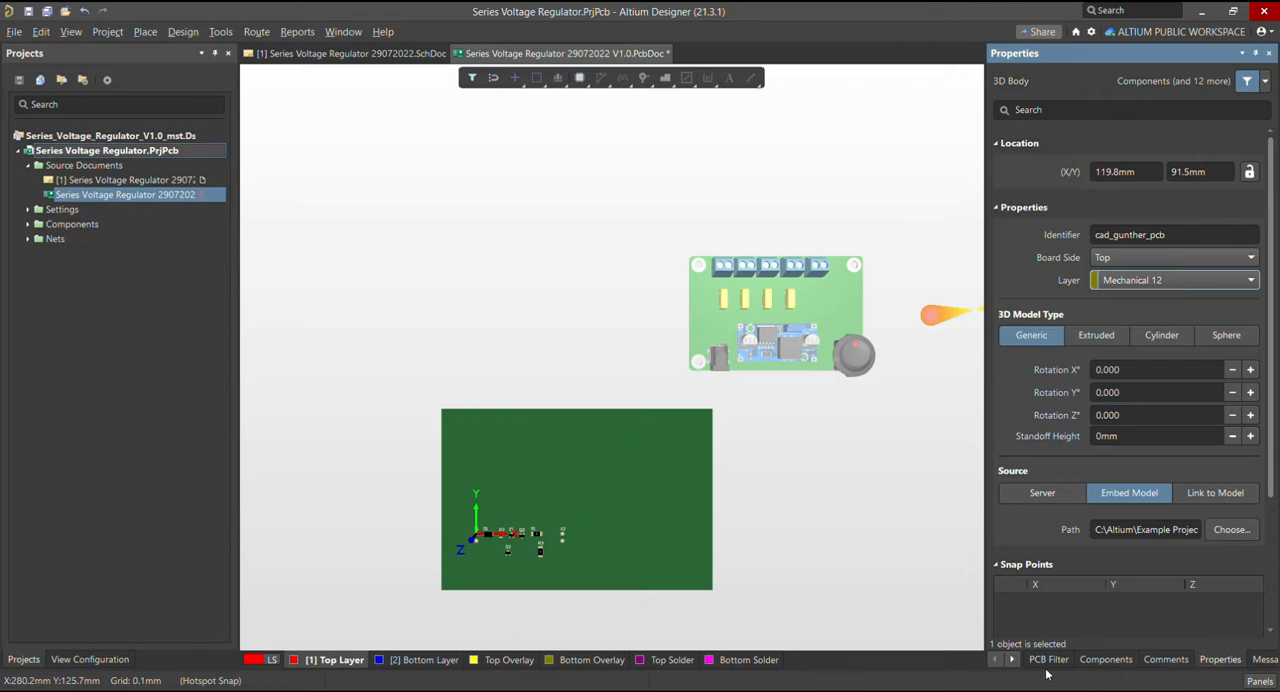
click(1012, 660)
click(1012, 660)
click(1198, 660)
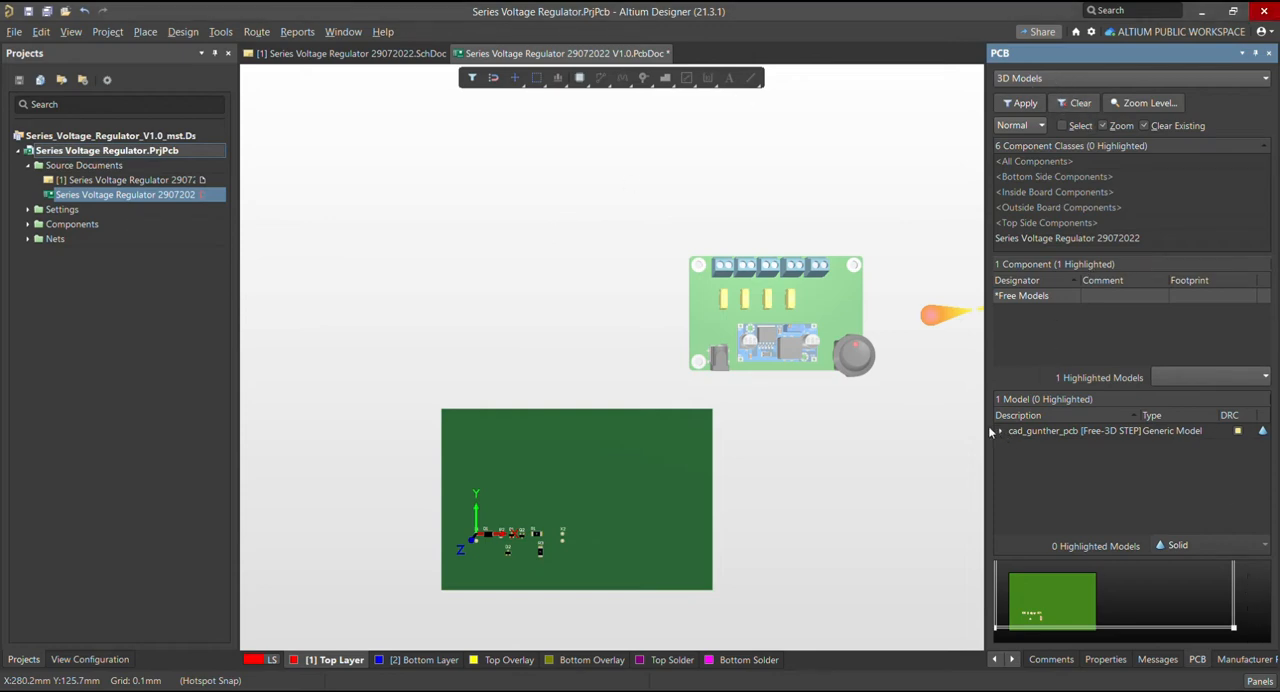
click(597, 305)
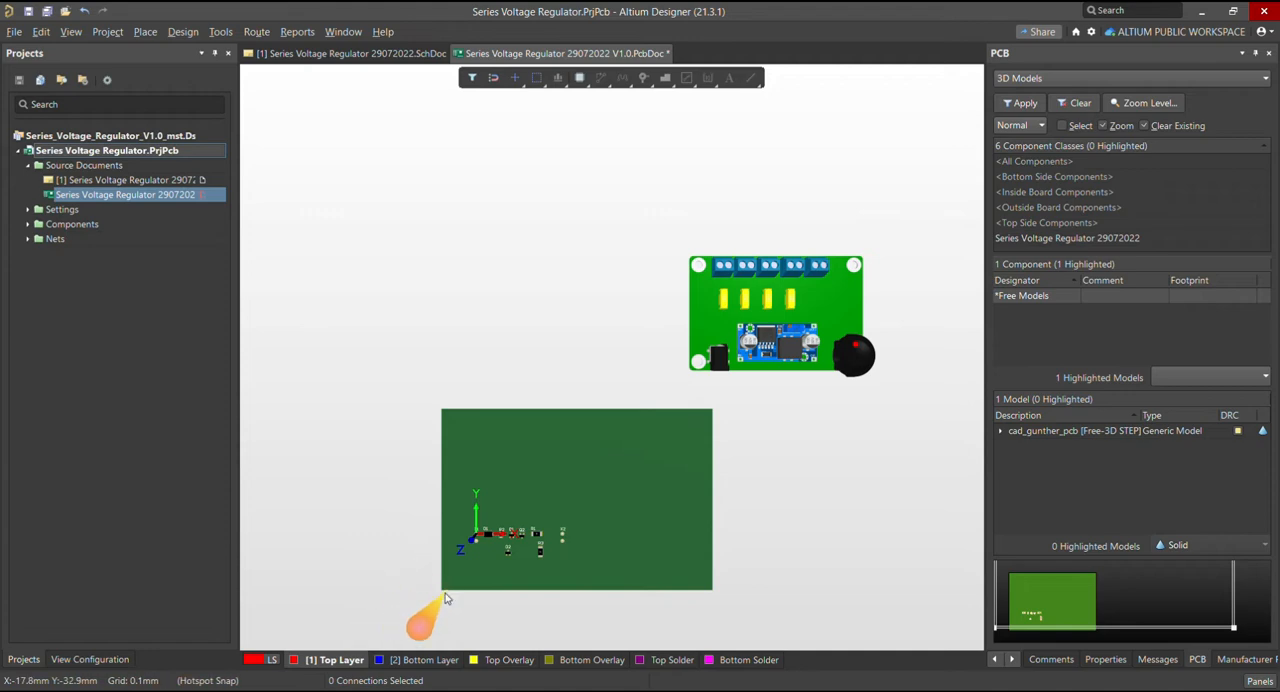
Start the Position 3D Body command and pick the cad_gunther_pcb model as the body to place
ctrl+scroll(448, 597, up, 2)
ctrl+scroll(448, 597, up, 2)
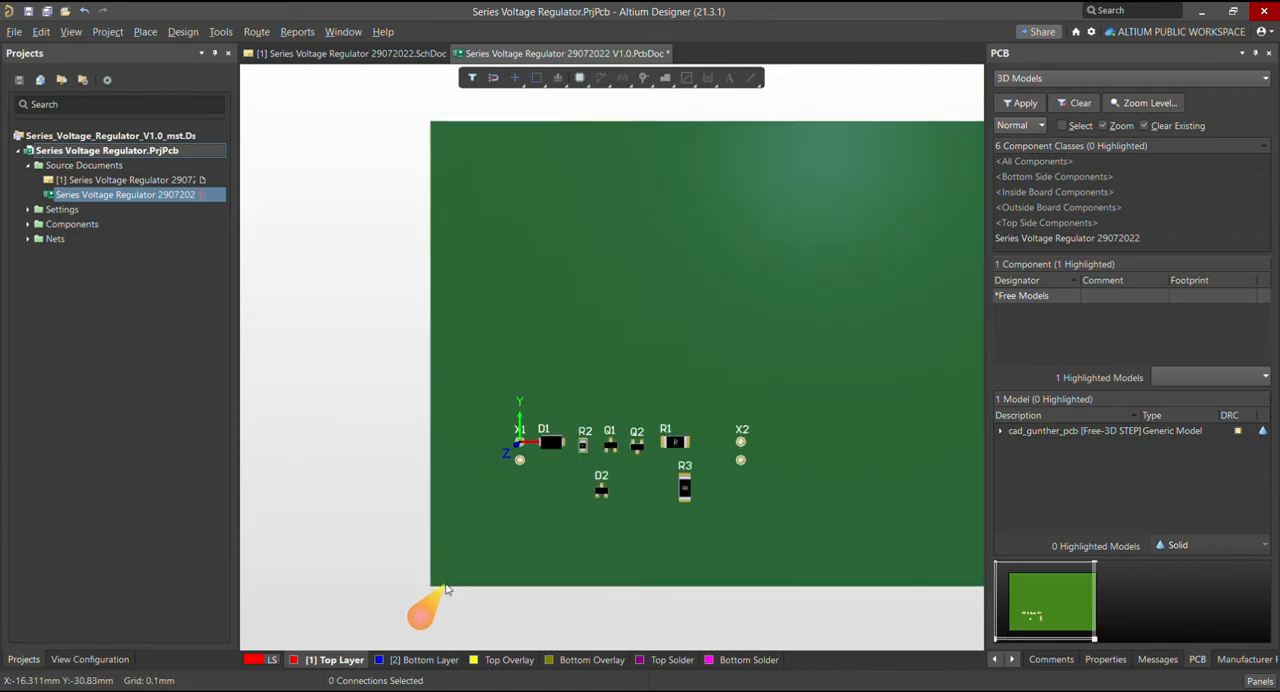
ctrl+scroll(430, 597, down, 4)
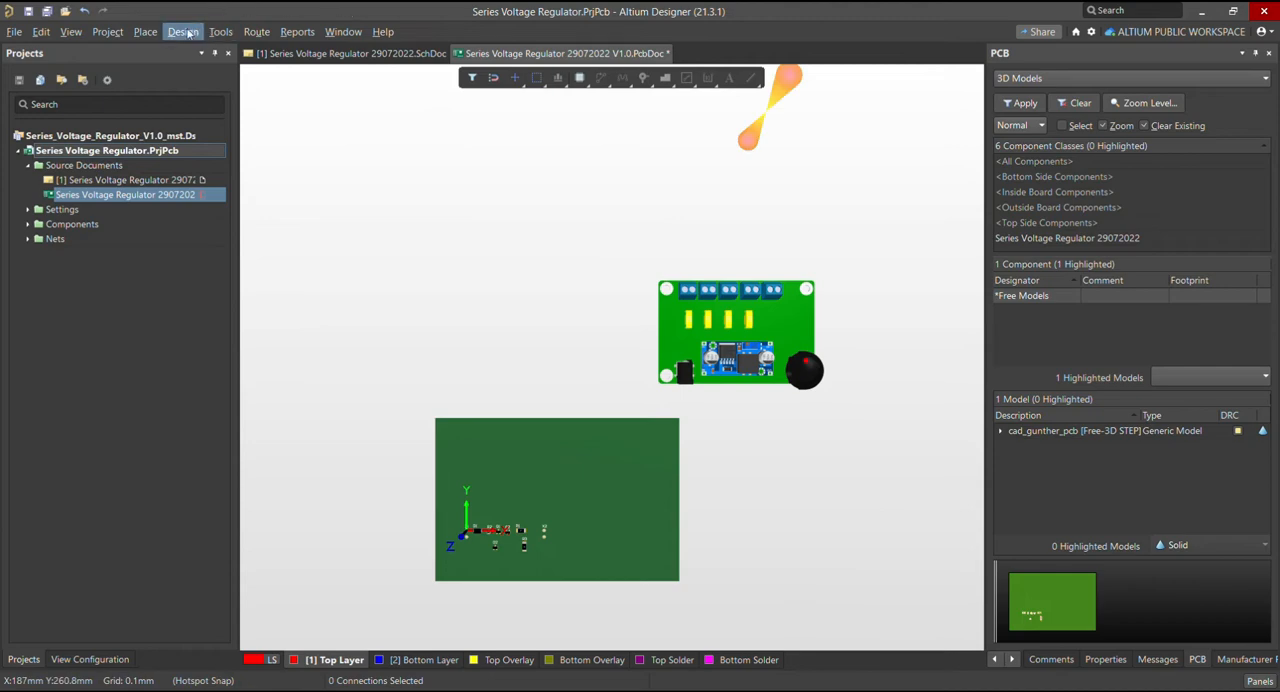
click(220, 32)
mouse_move(274, 217)
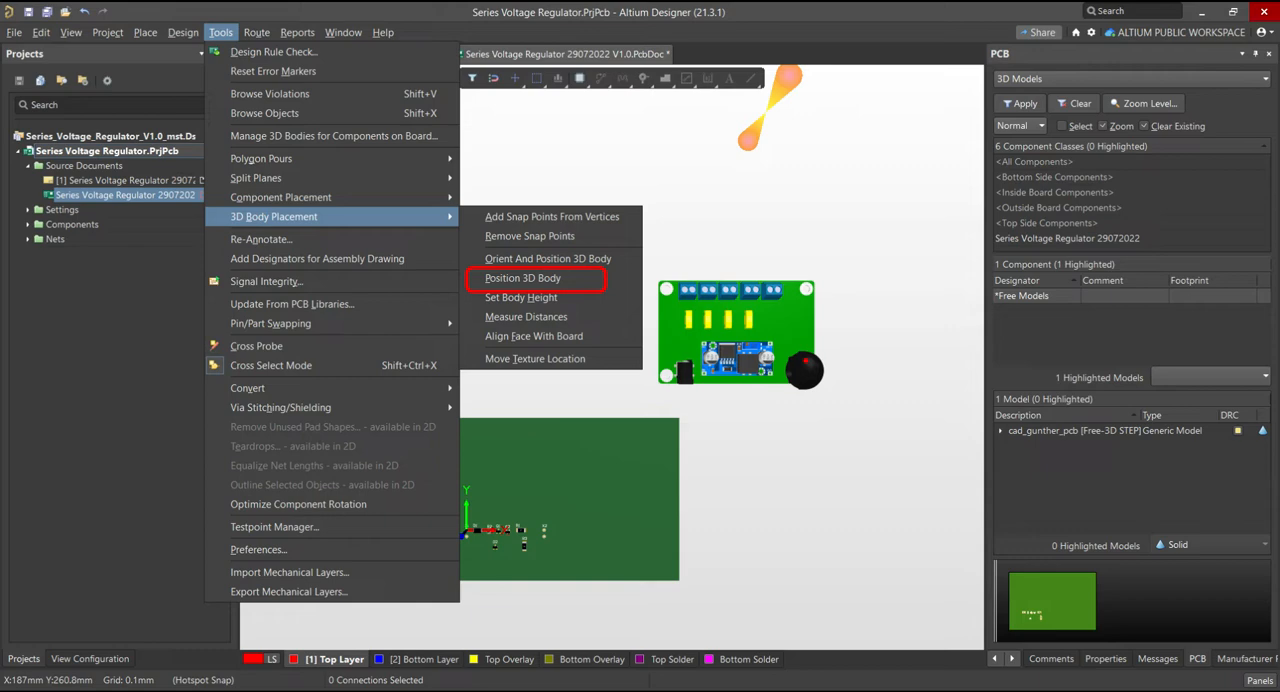
click(522, 278)
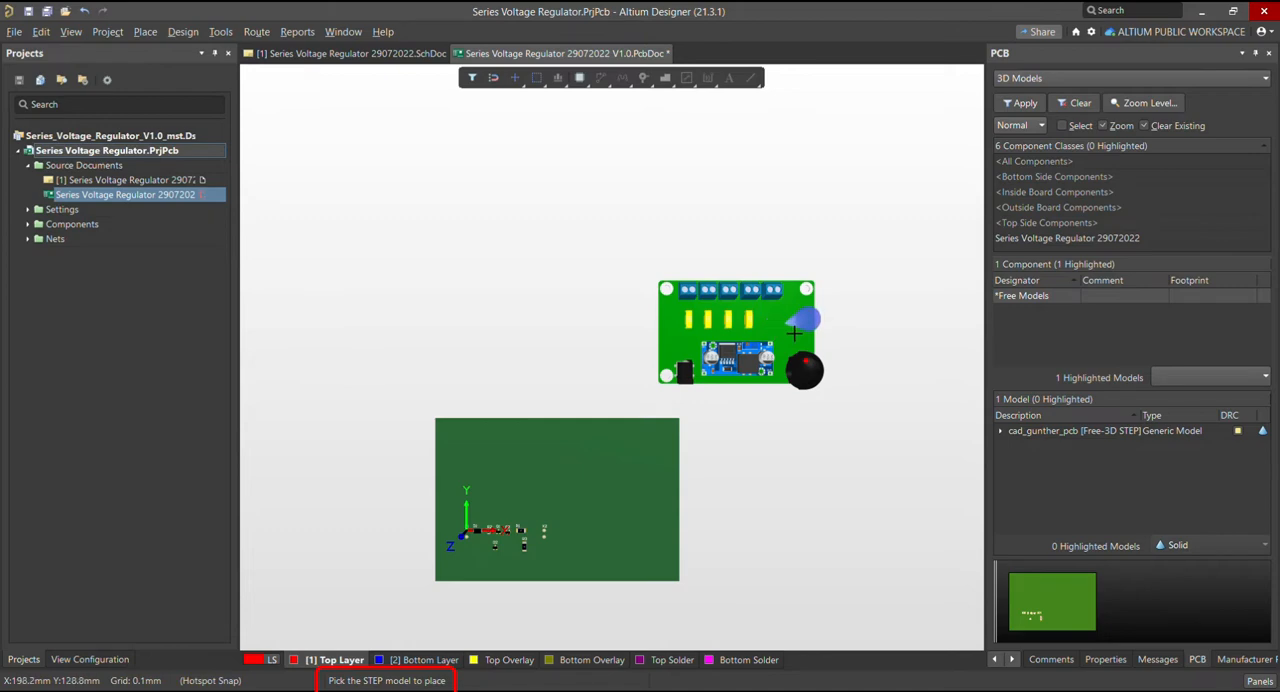
ctrl+scroll(795, 333, up, 3)
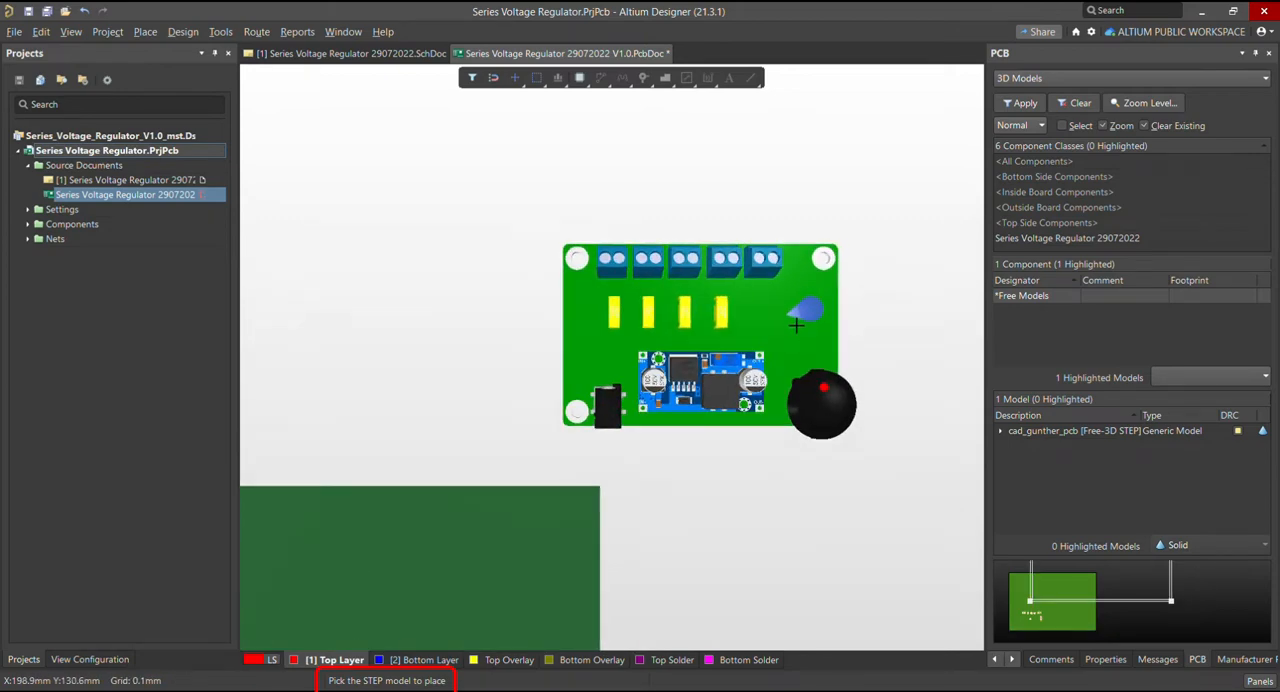
ctrl+scroll(796, 323, down, 2)
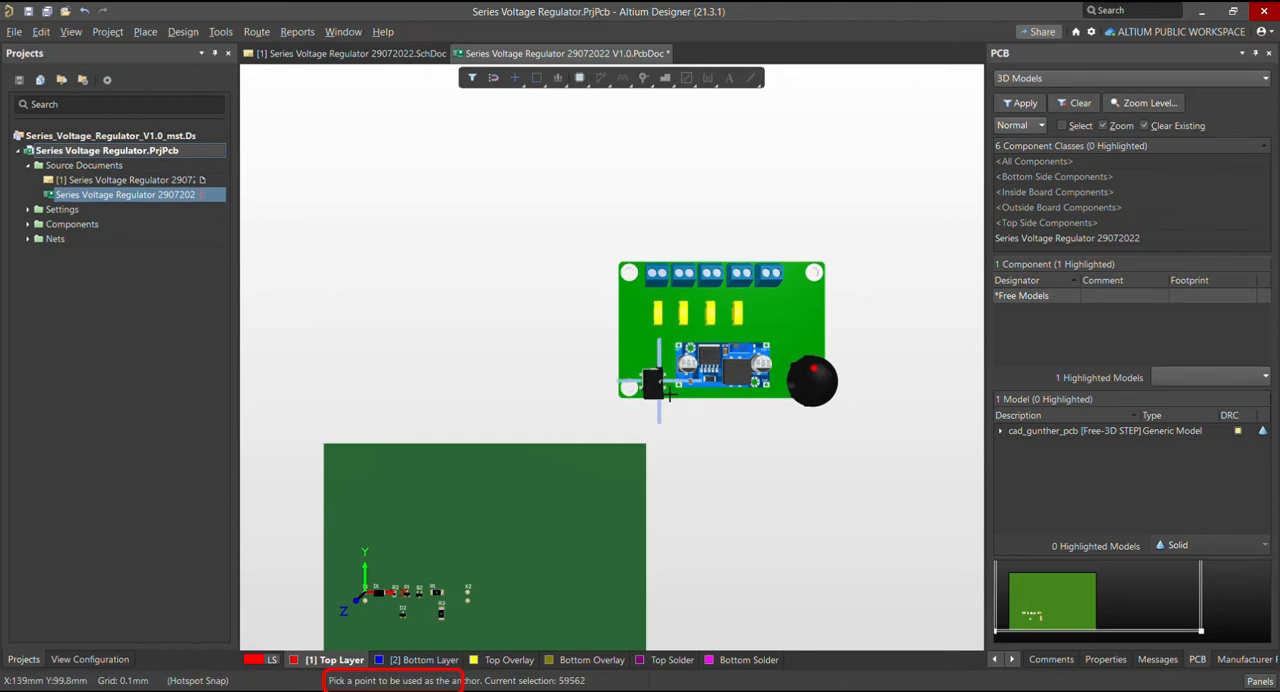
Set the lower-left corner vertex of the cad_gunther_pcb model as the anchor point
scroll(704, 386, down, 1)
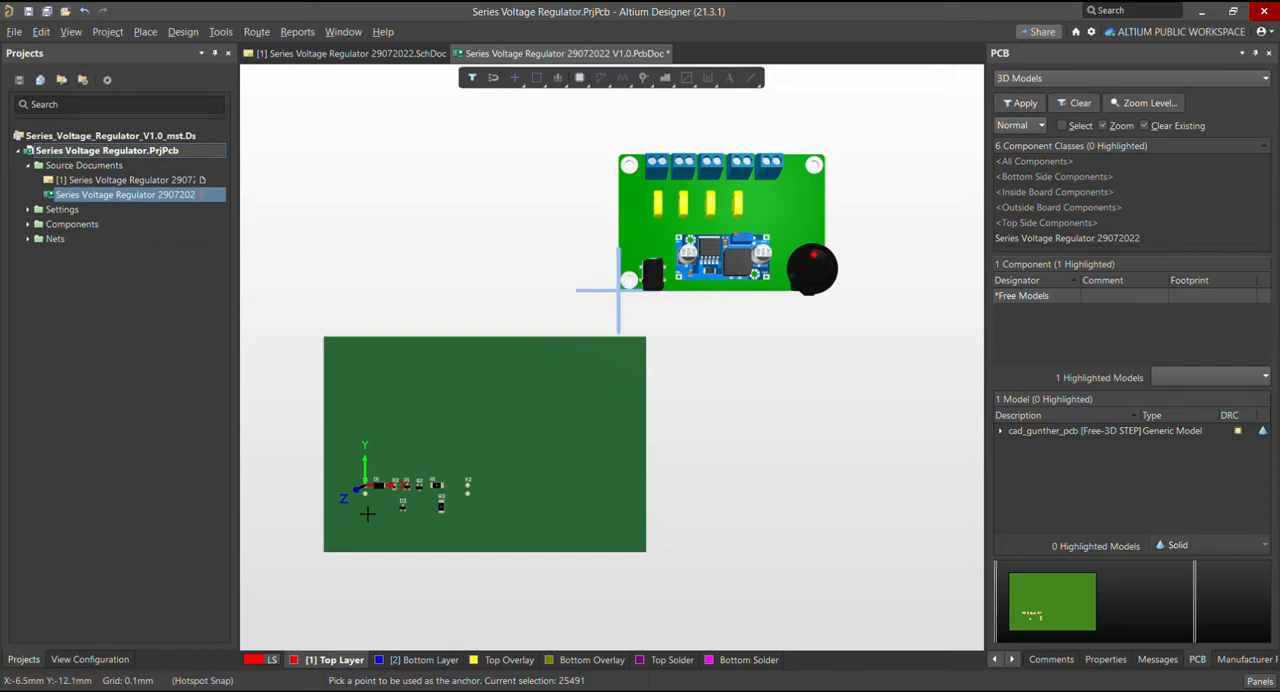
ctrl+scroll(610, 300, up, 6)
ctrl+scroll(686, 292, up, 2)
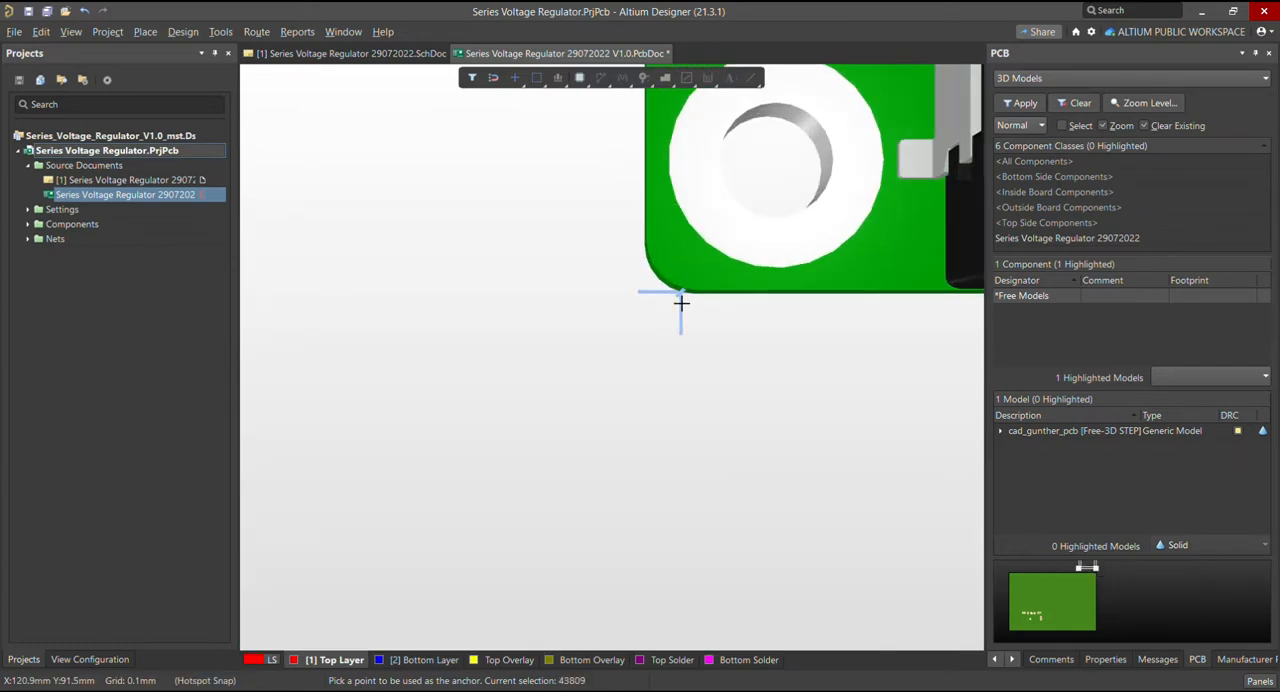
ctrl+scroll(640, 293, down, 3)
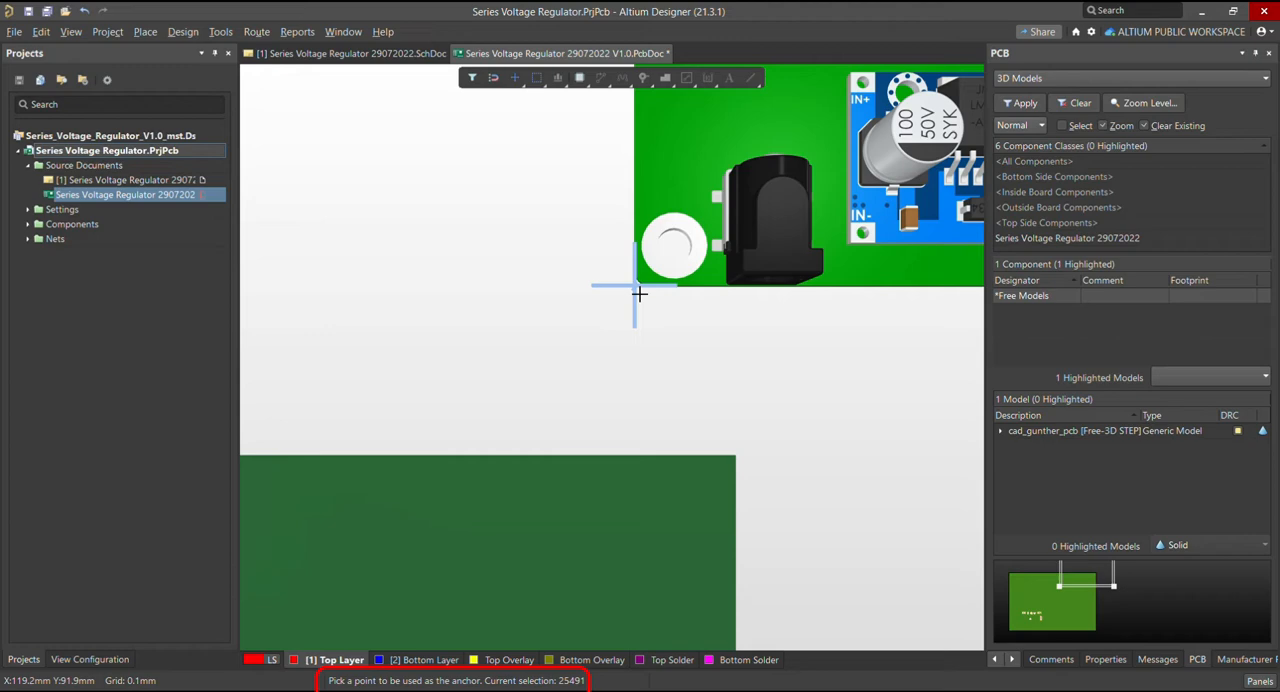
ctrl+scroll(640, 292, up, 4)
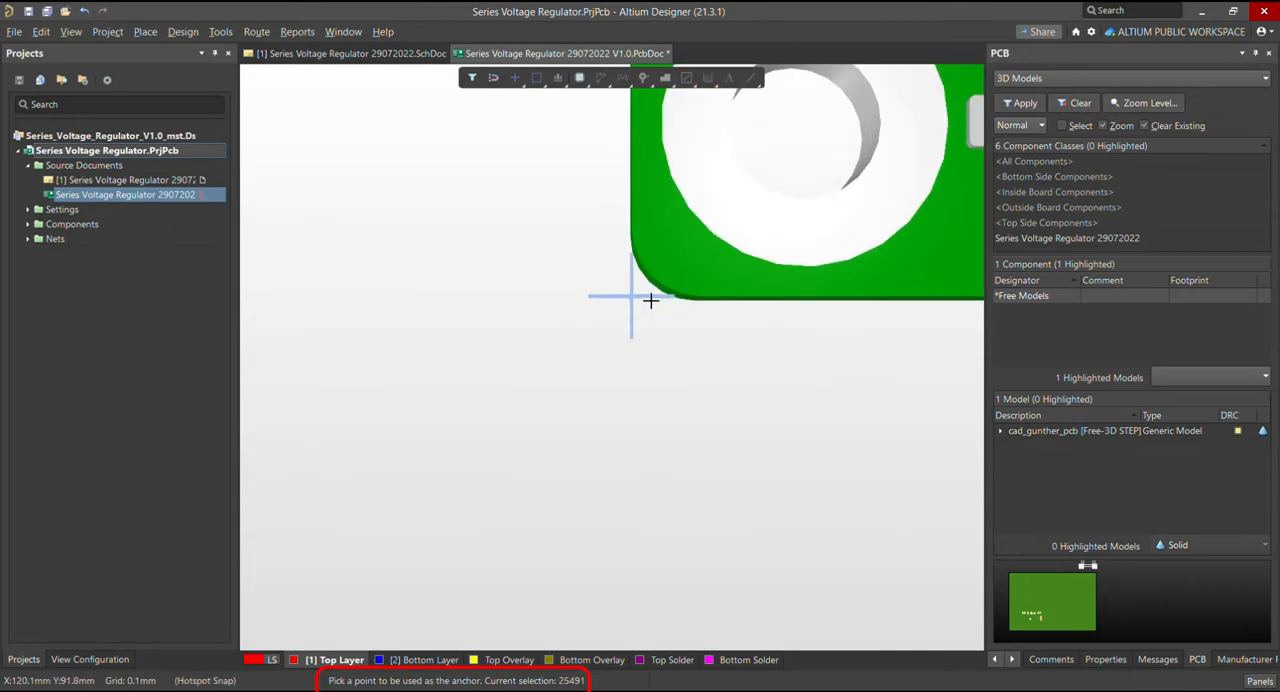
click(648, 298)
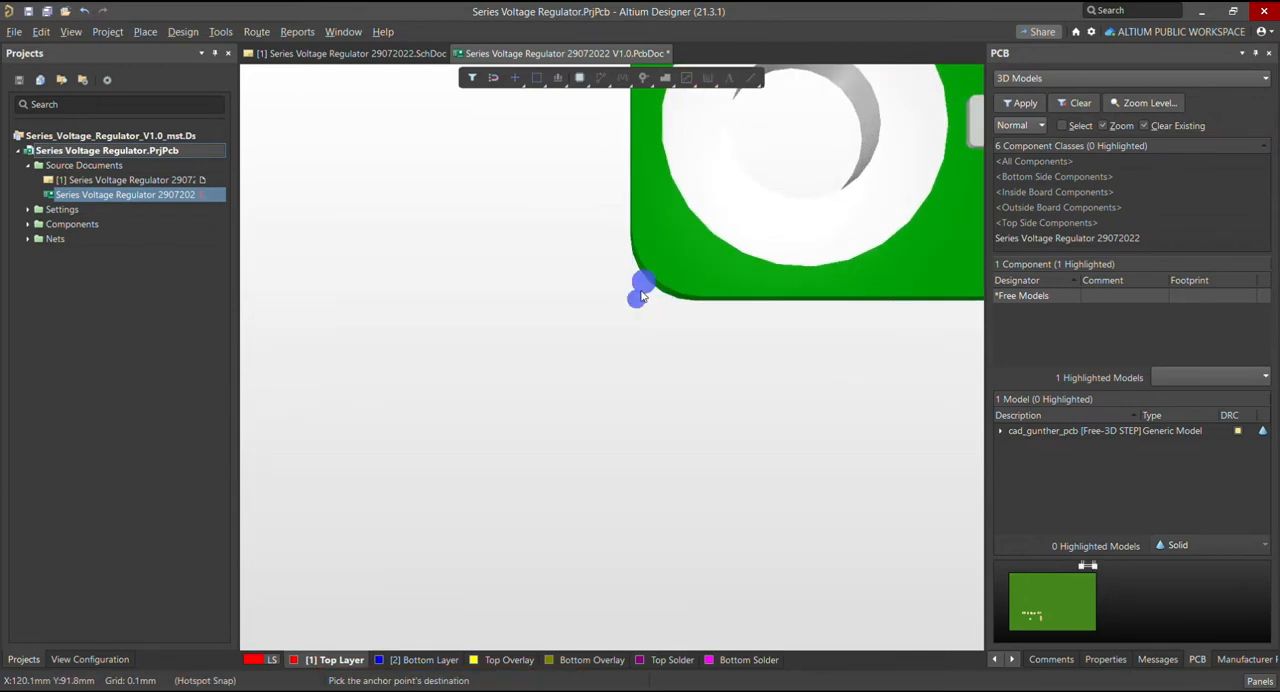
Move the model's anchor point onto the lower-left corner of the board and check the alignment
ctrl+scroll(643, 296, down, 4)
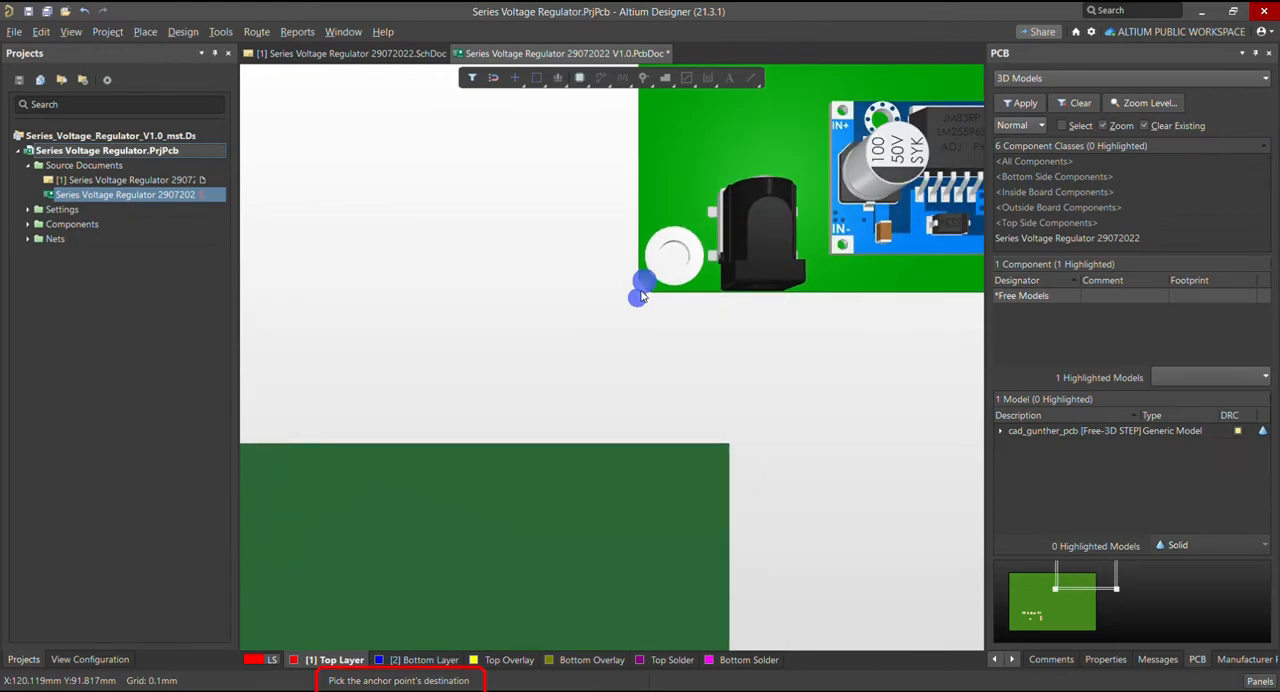
ctrl+scroll(642, 296, down, 4)
ctrl+scroll(583, 480, up, 5)
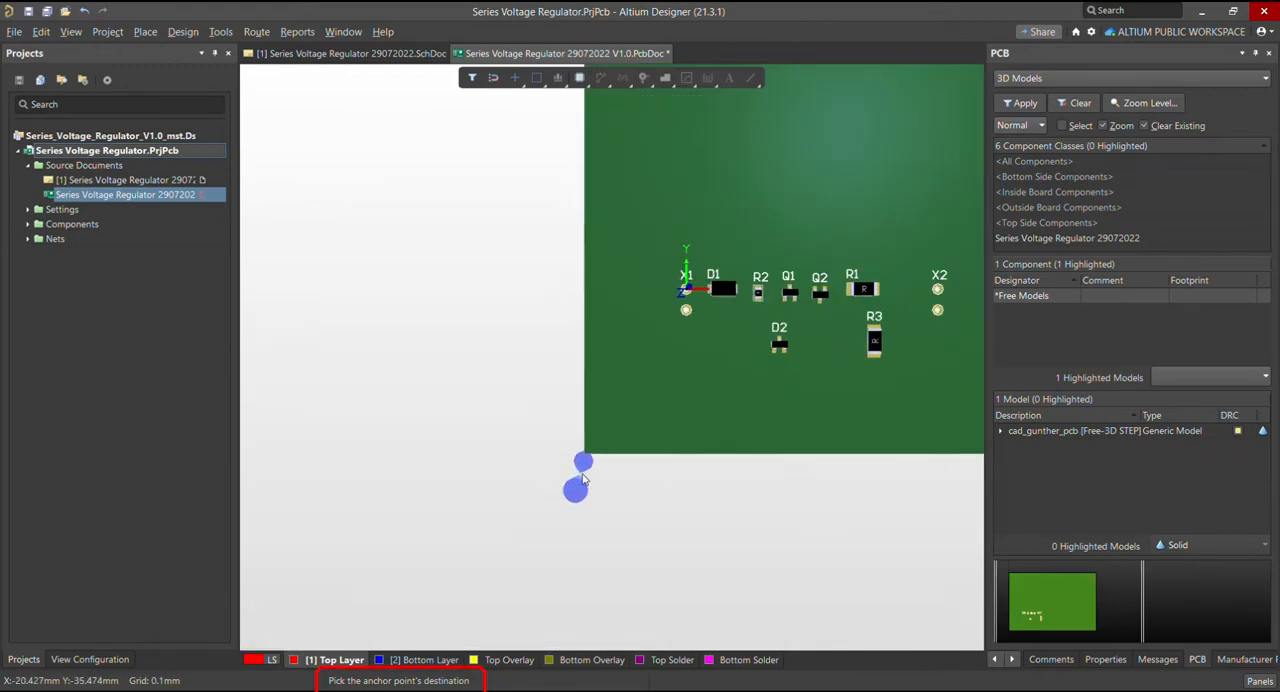
ctrl+scroll(590, 490, up, 3)
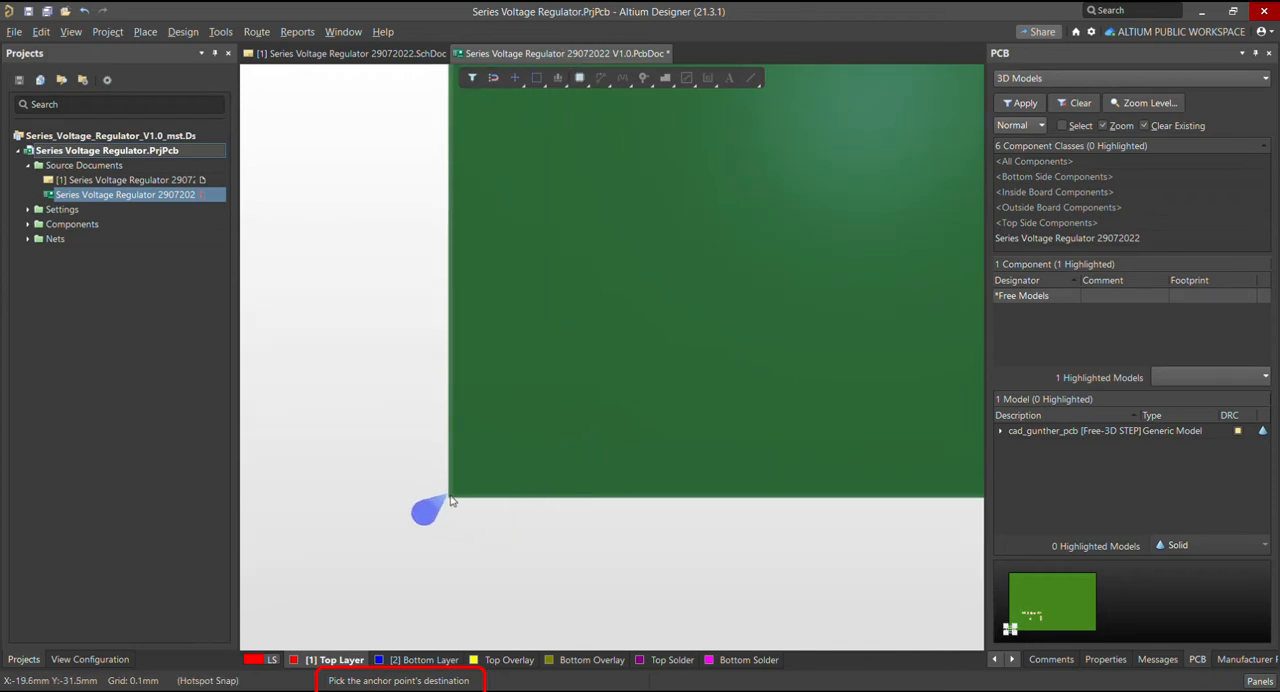
click(452, 500)
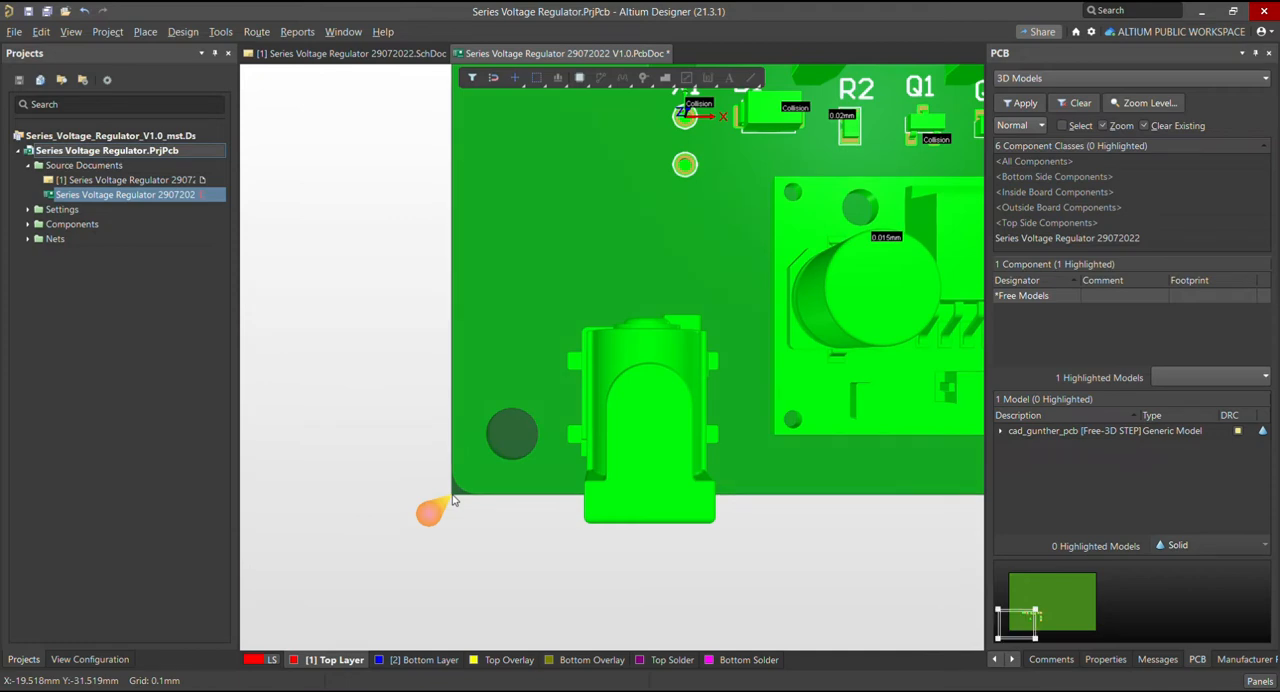
ctrl+scroll(452, 500, down, 5)
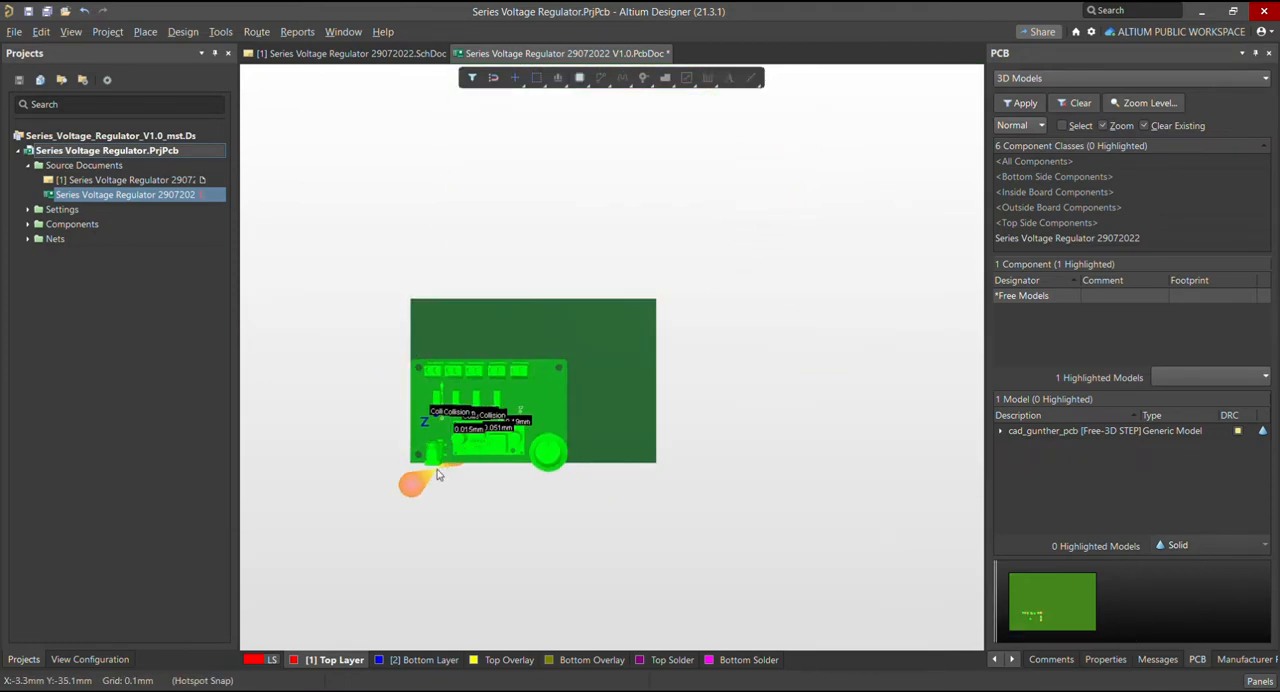
ctrl+scroll(440, 457, up, 2)
ctrl+scroll(440, 457, up, 2)
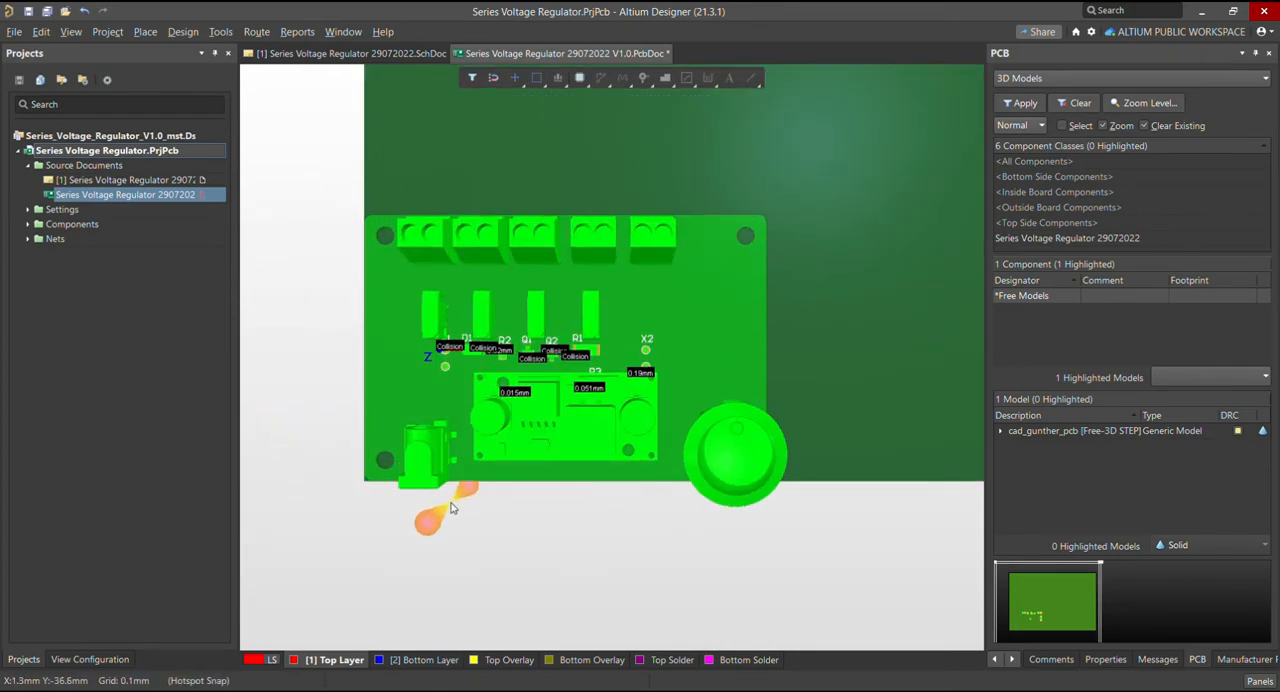
ctrl+scroll(366, 485, up, 1)
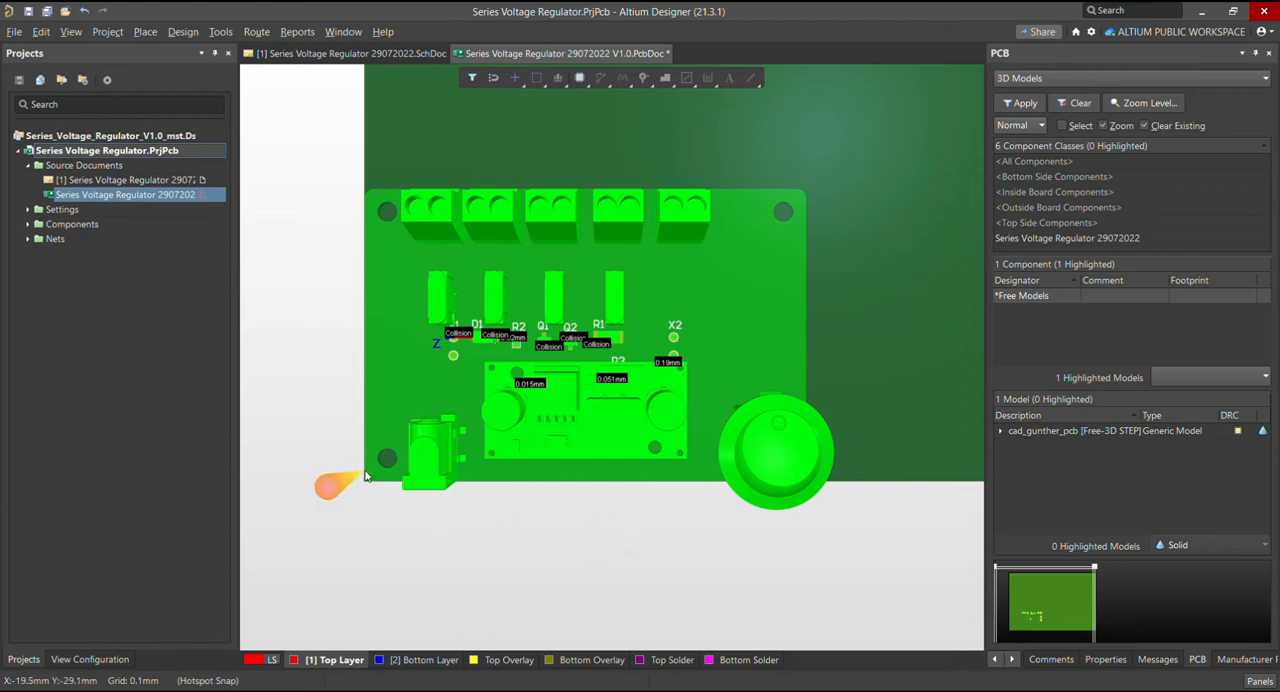
Examine how the cad_gunther_pcb model's outline lines up with the board's lower-left corner and edges
ctrl+scroll(366, 477, down, 3)
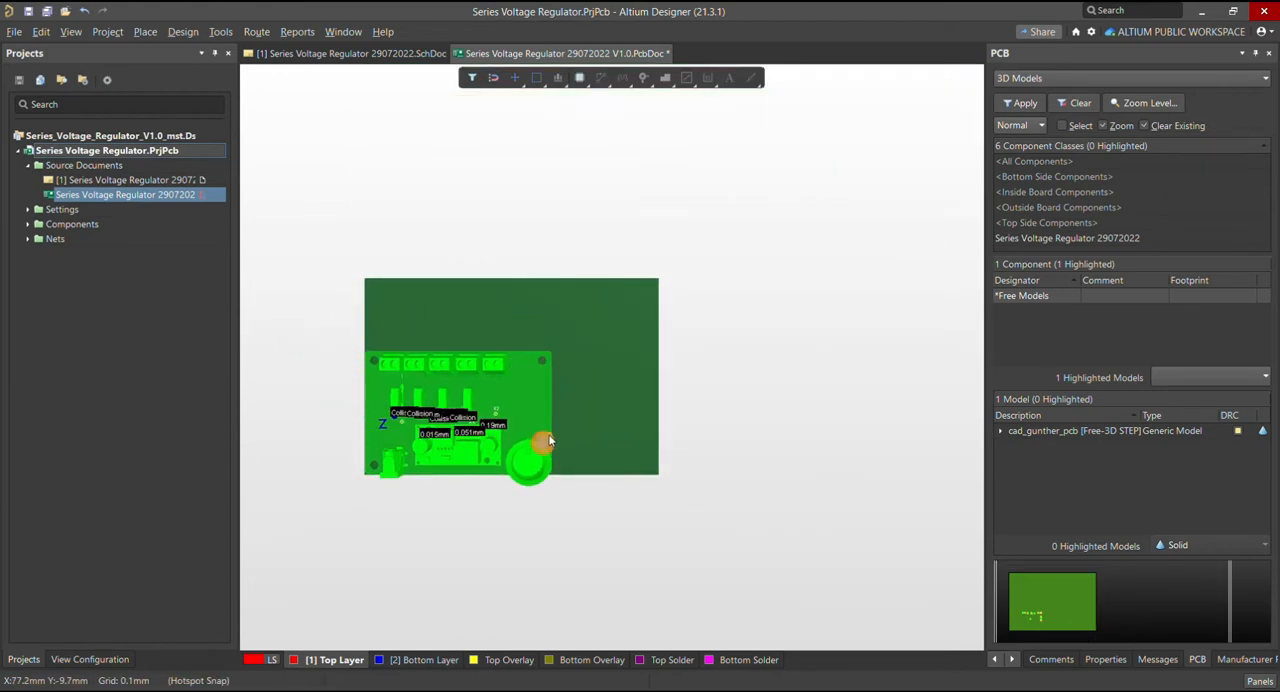
ctrl+scroll(409, 471, up, 3)
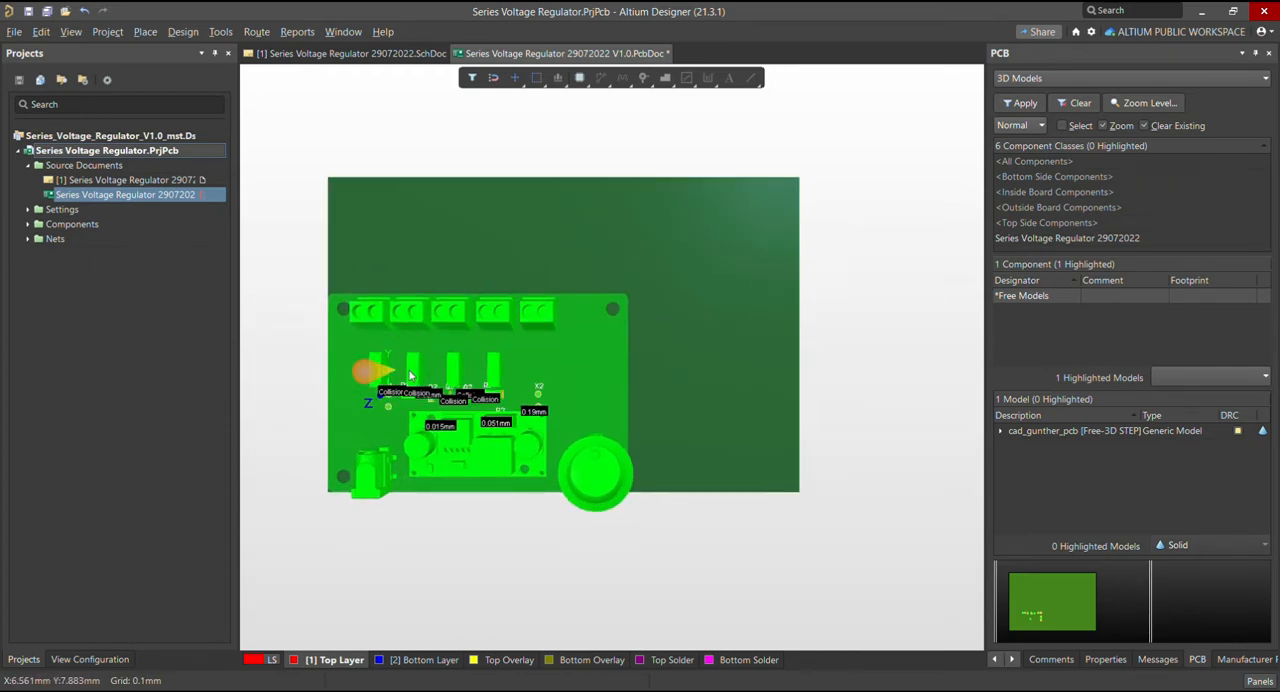
ctrl+scroll(410, 376, down, 2)
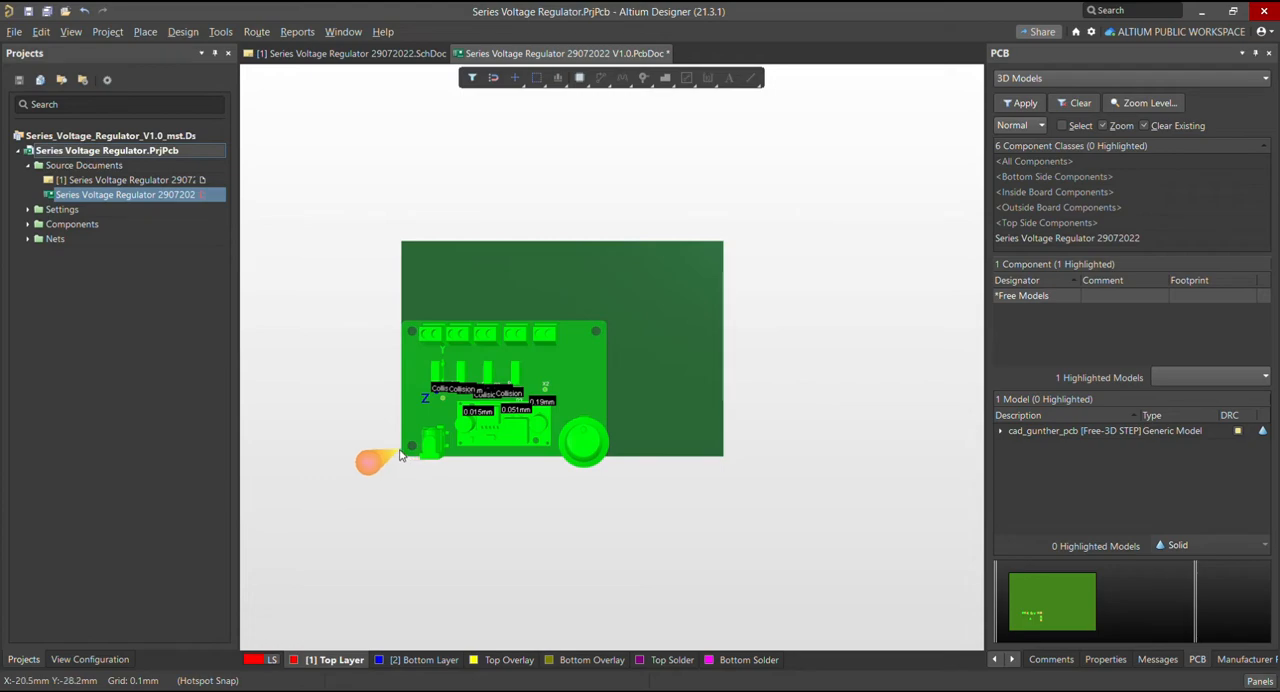
ctrl+scroll(400, 462, up, 4)
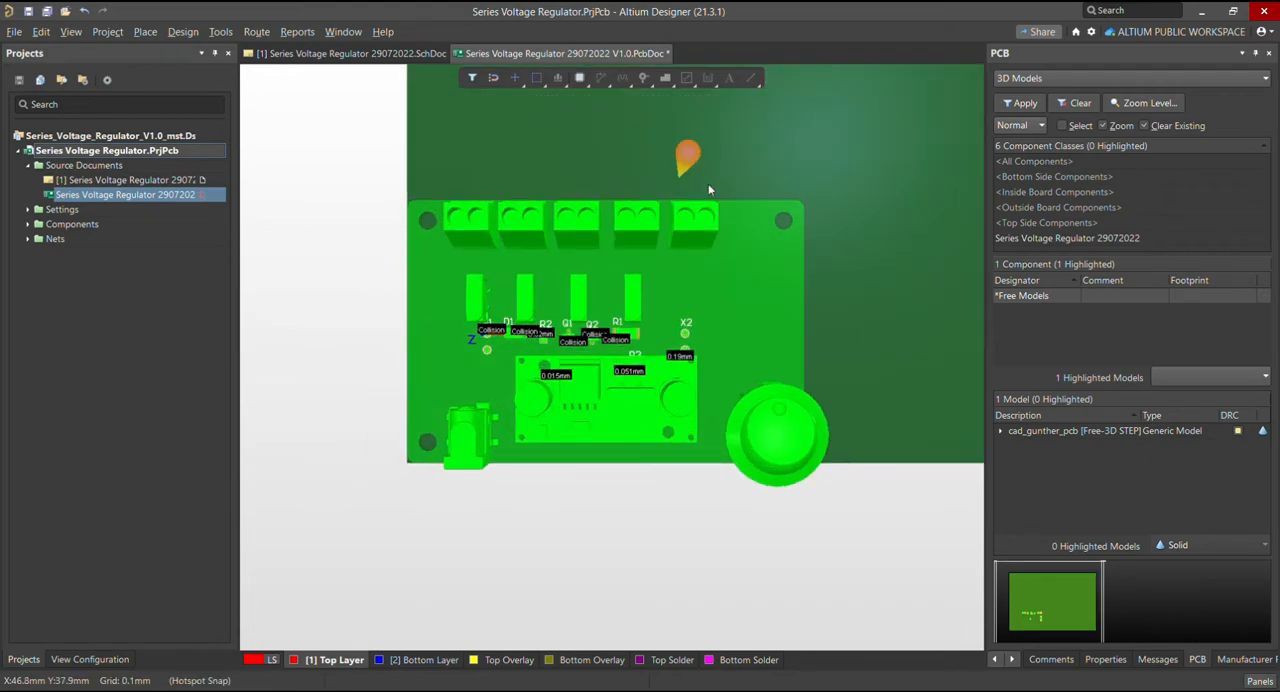
ctrl+scroll(443, 448, up, 4)
ctrl+scroll(401, 473, down, 3)
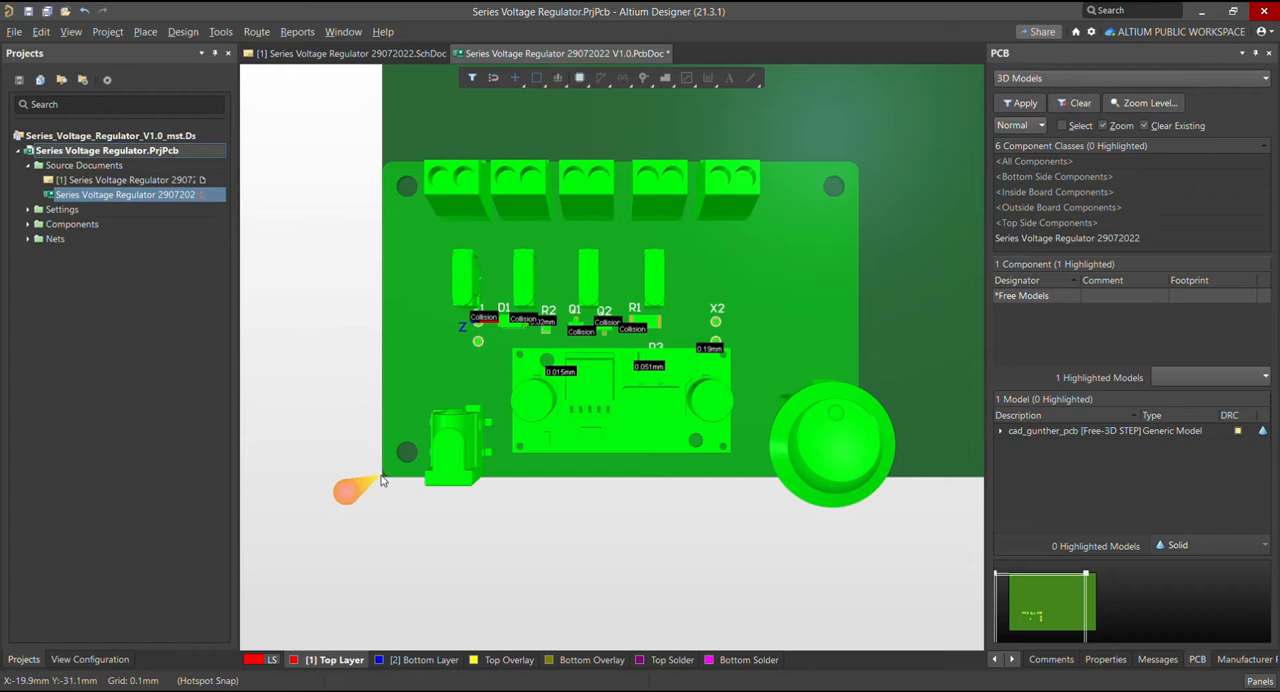
ctrl+scroll(380, 481, down, 3)
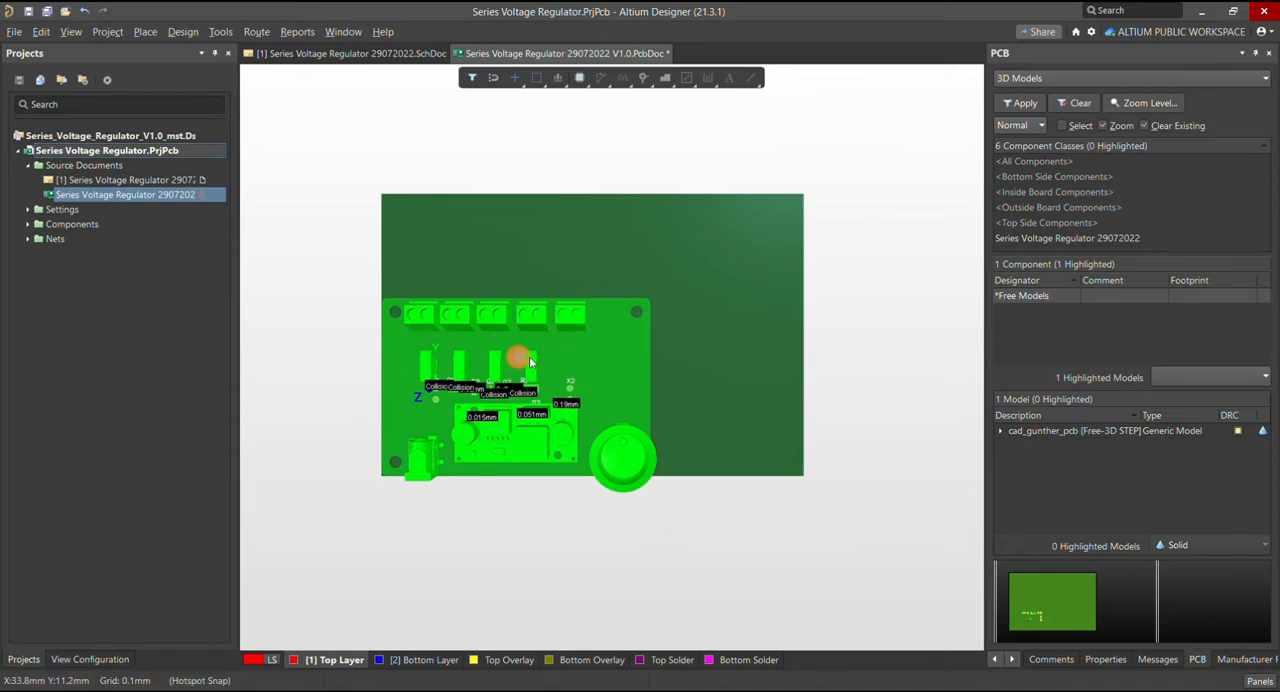
Select the cad_gunther_pcb body and rotate the 3D view to see the model and board nearly edge-on
click(586, 359)
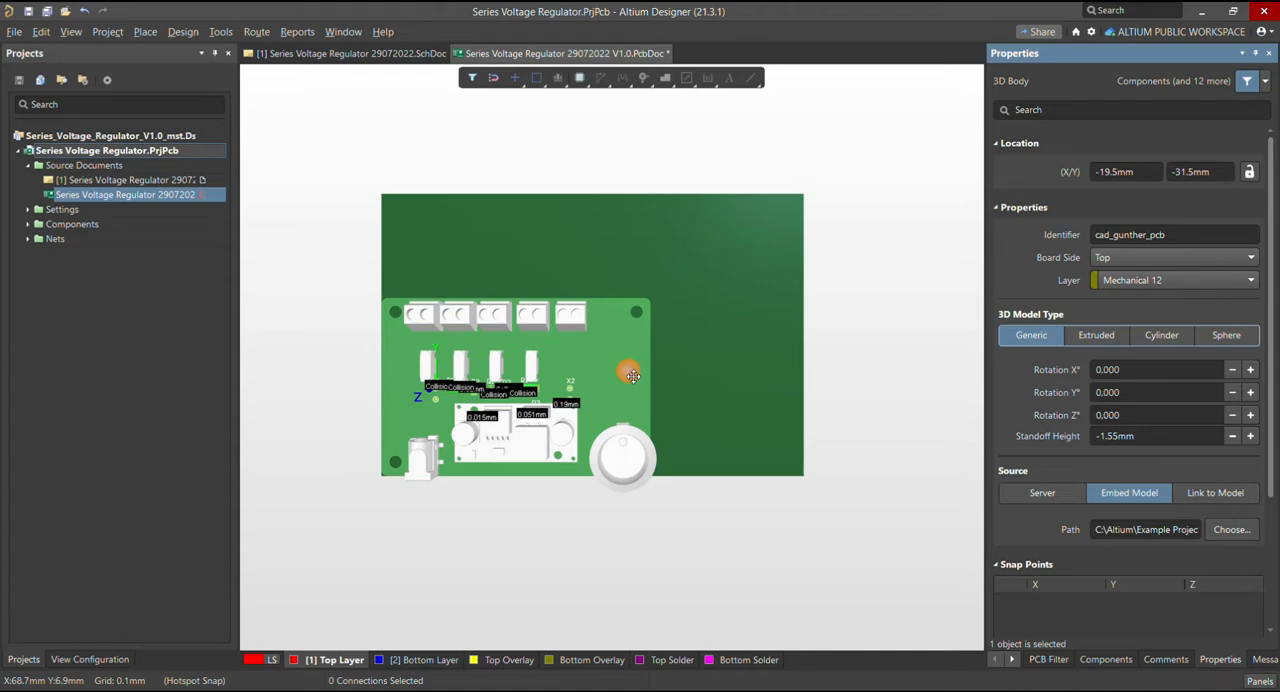
click(634, 369)
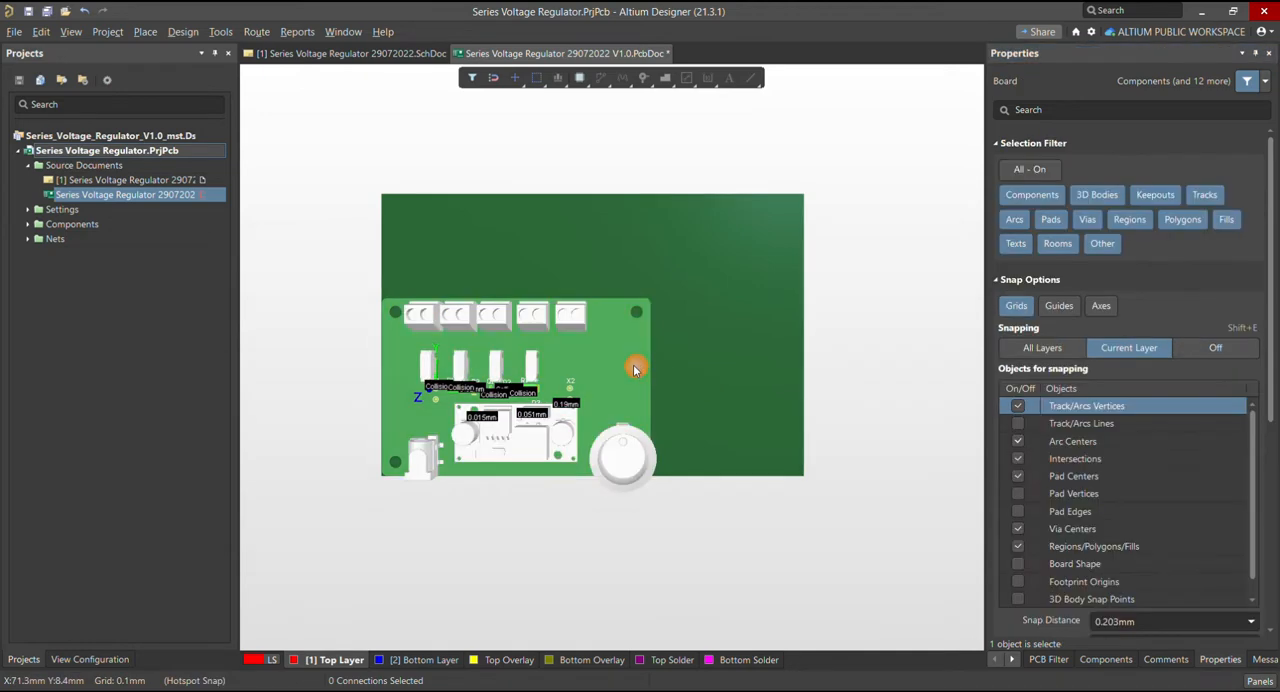
ctrl+scroll(634, 369, up, 3)
ctrl+scroll(651, 425, down, 3)
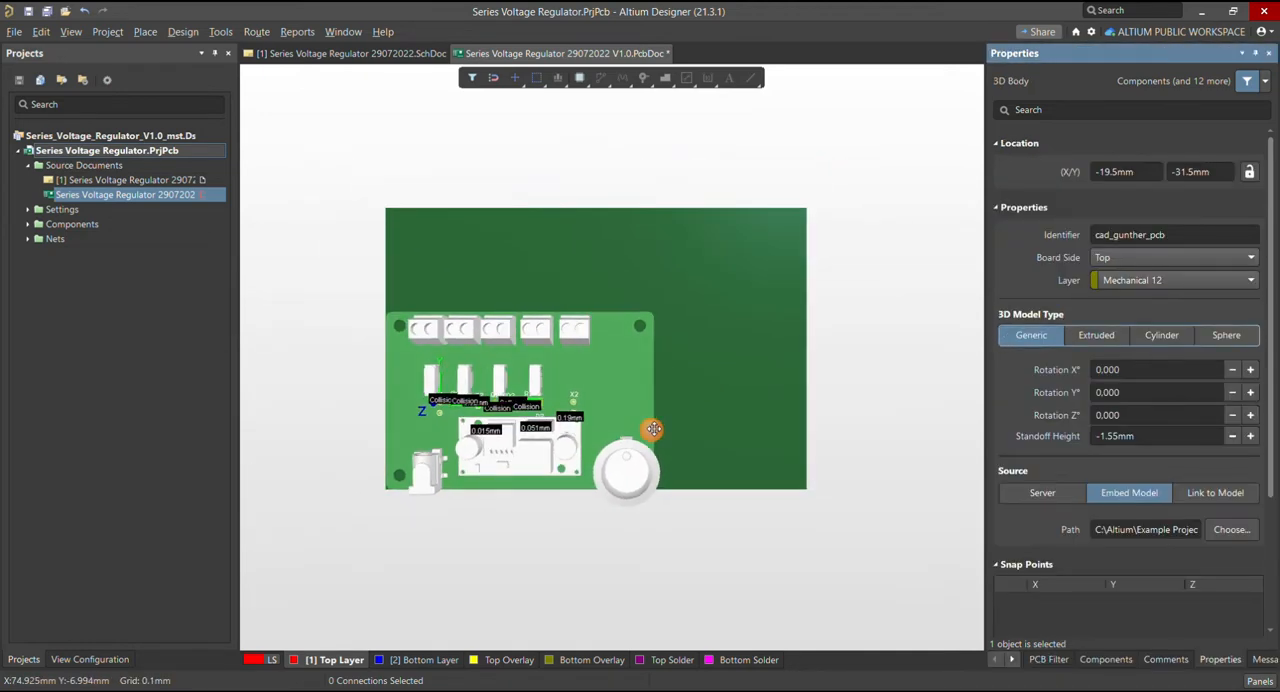
ctrl+scroll(670, 410, down, 2)
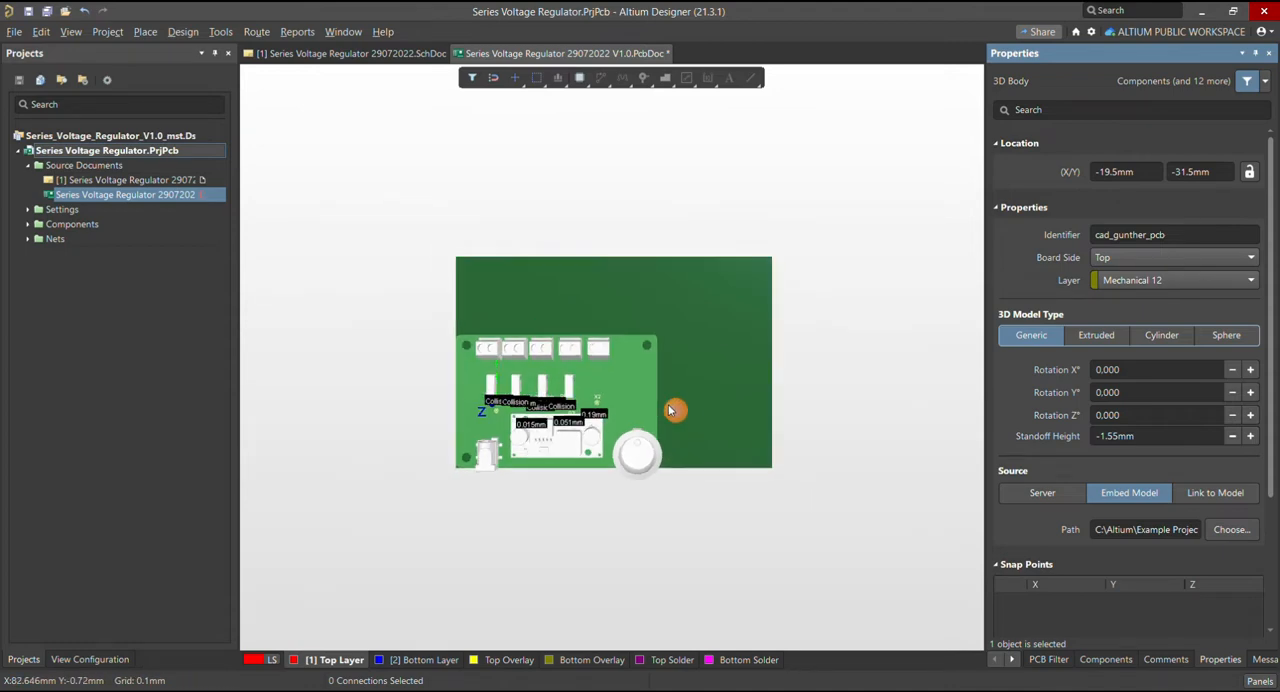
right_drag(671, 456, 653, 368)
ctrl+scroll(656, 388, down, 2)
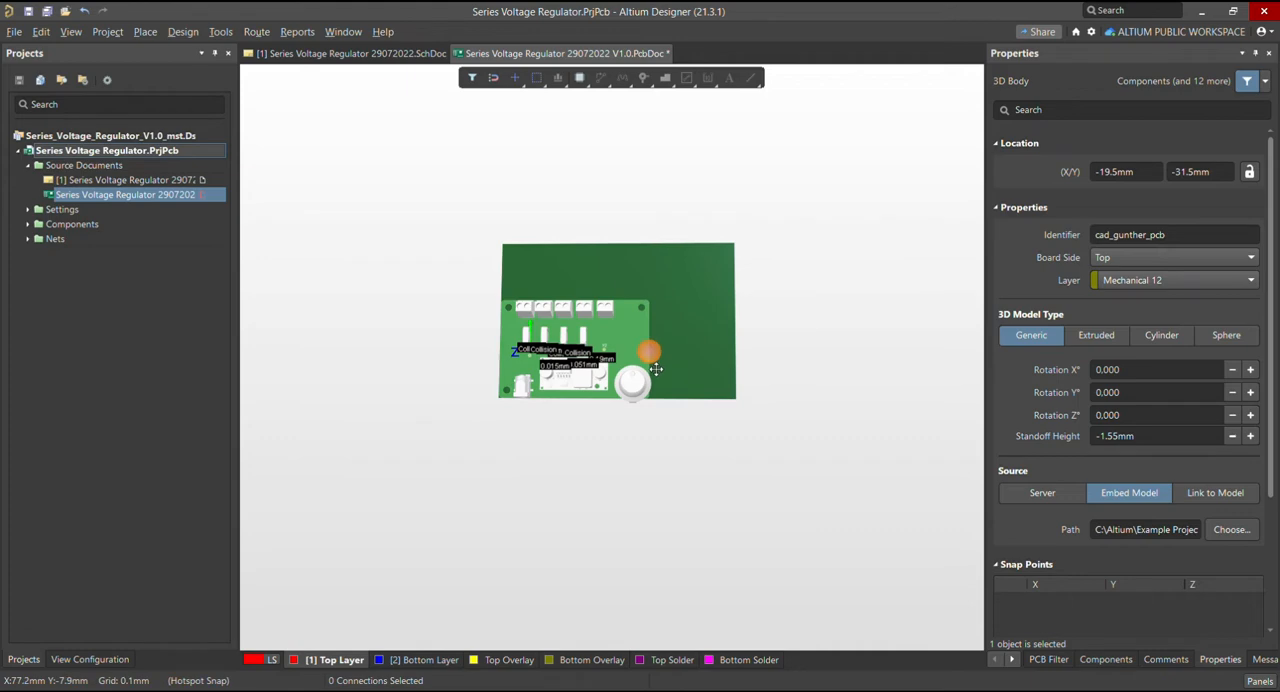
ctrl+scroll(655, 360, up, 3)
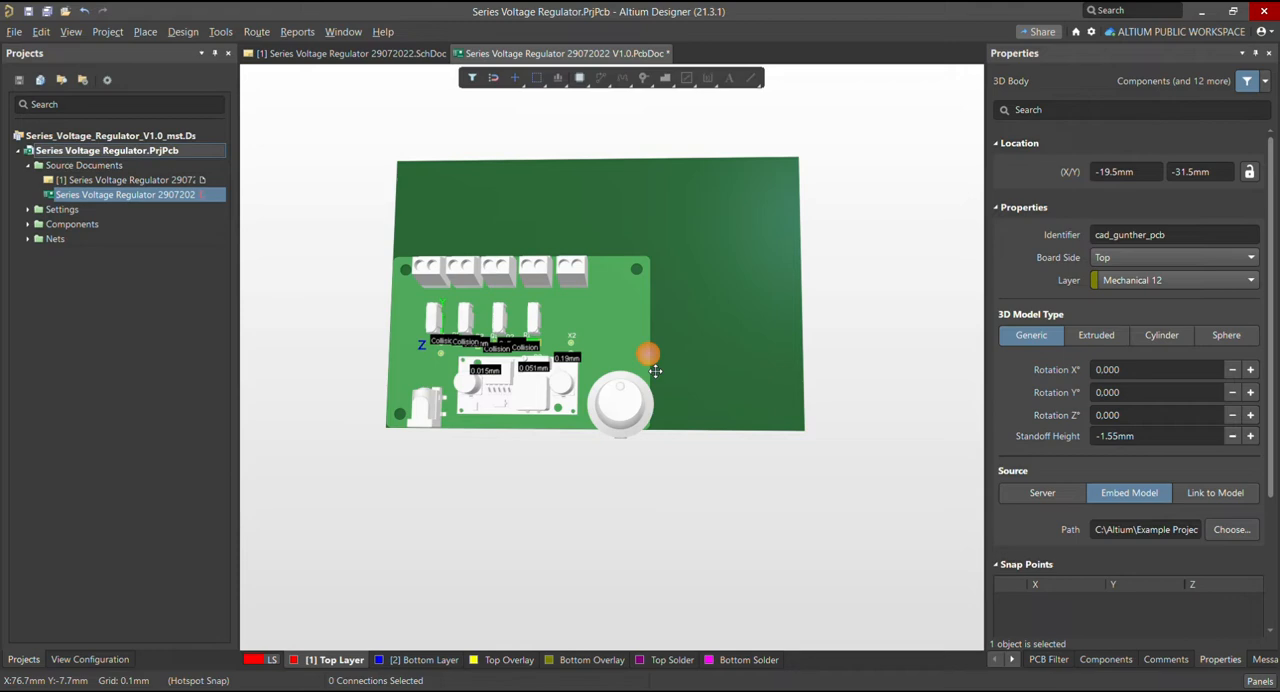
key(shift)
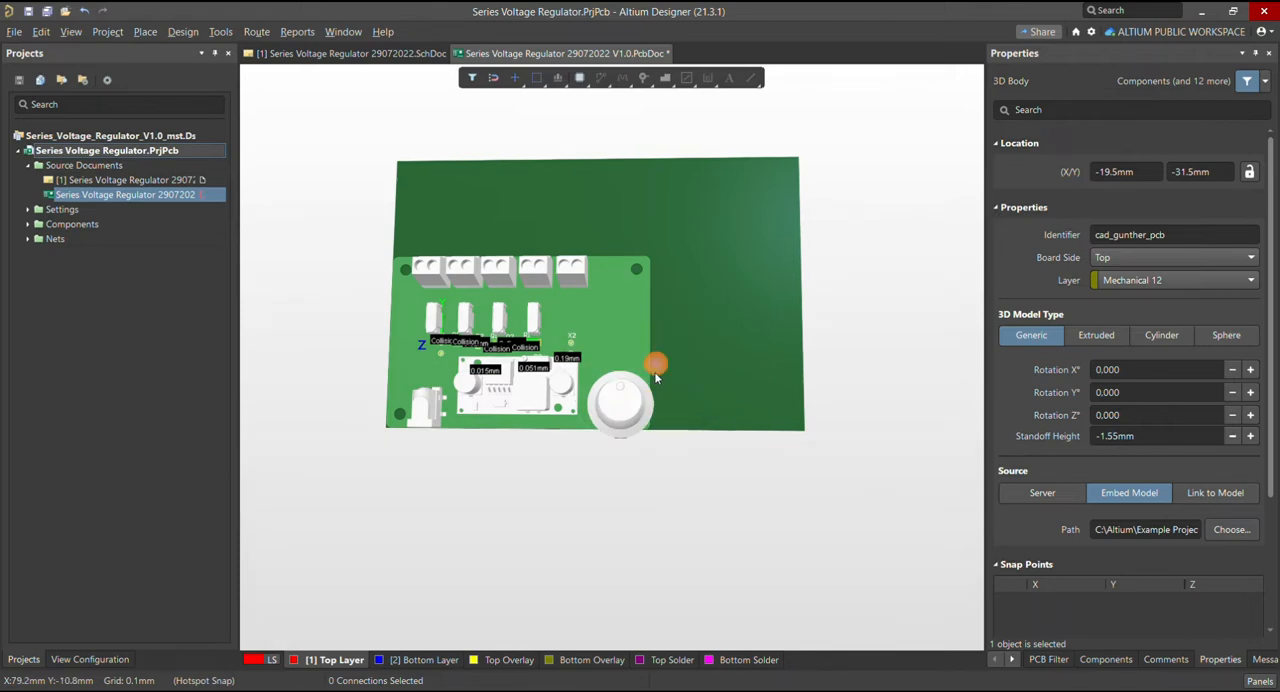
key(shift)
key(shift)
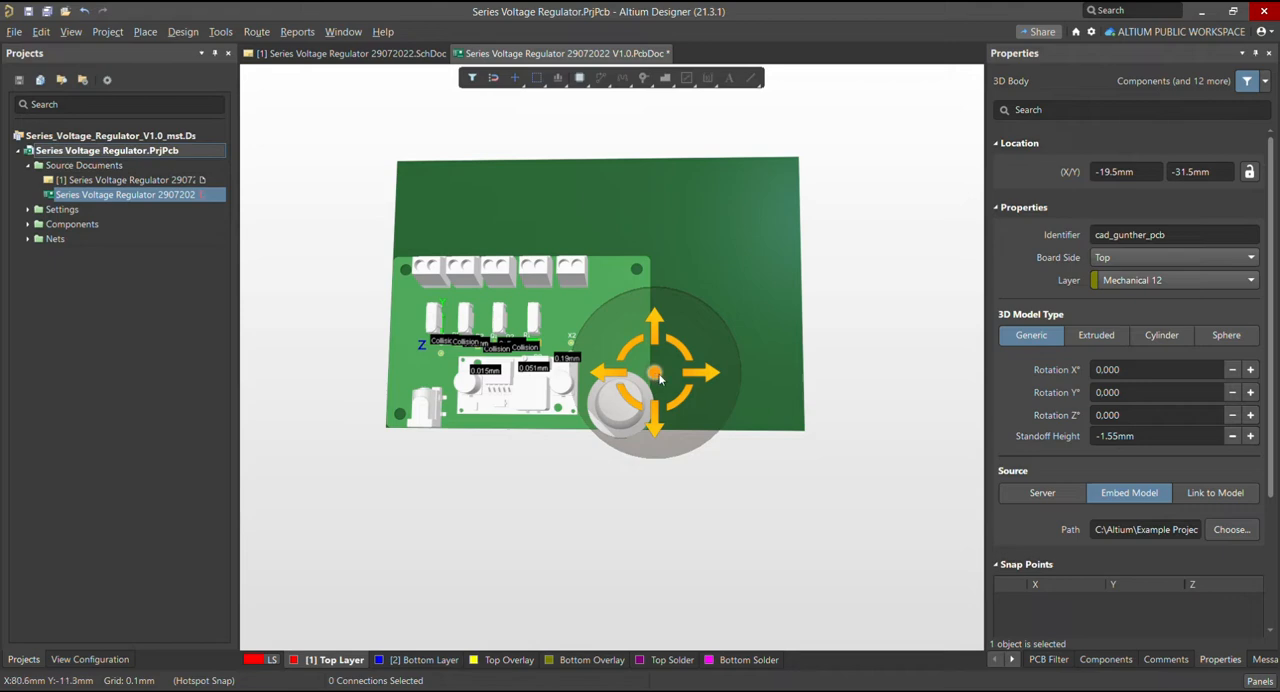
shift+right_drag(660, 378, 678, 58)
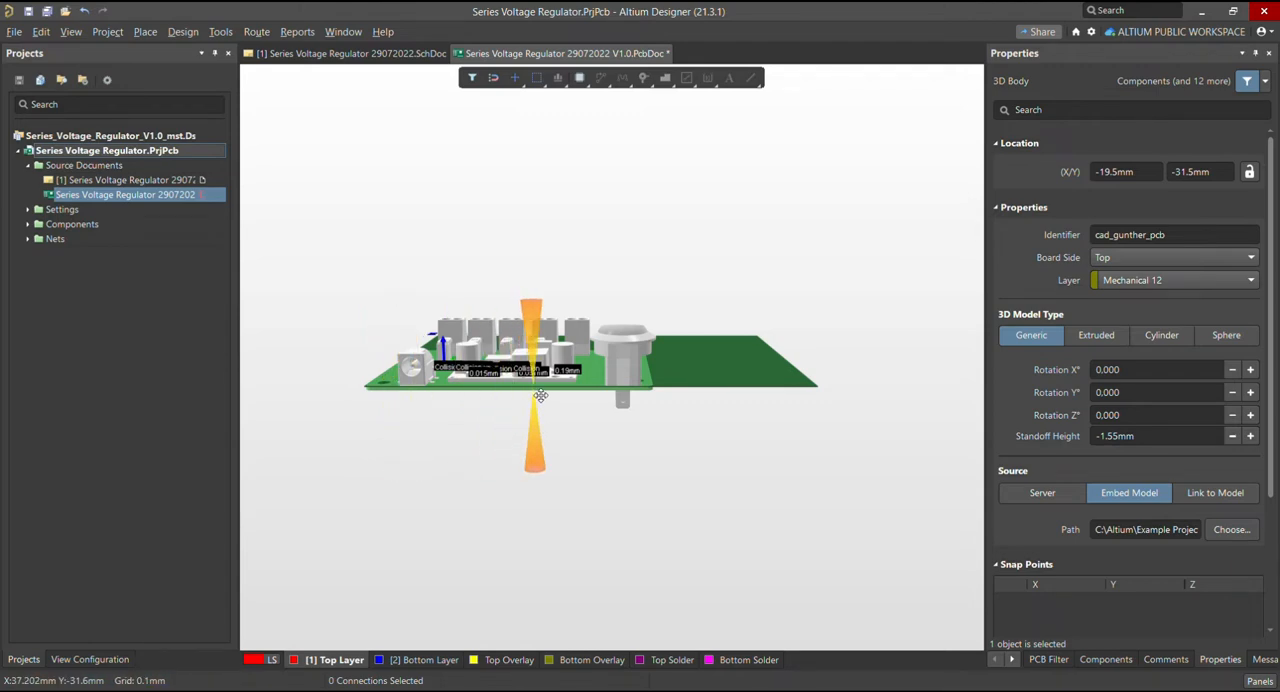
Compare the thickness of the model's PCB with the board's thickness from the side and underneath, near the round switch
ctrl+scroll(538, 398, up, 1)
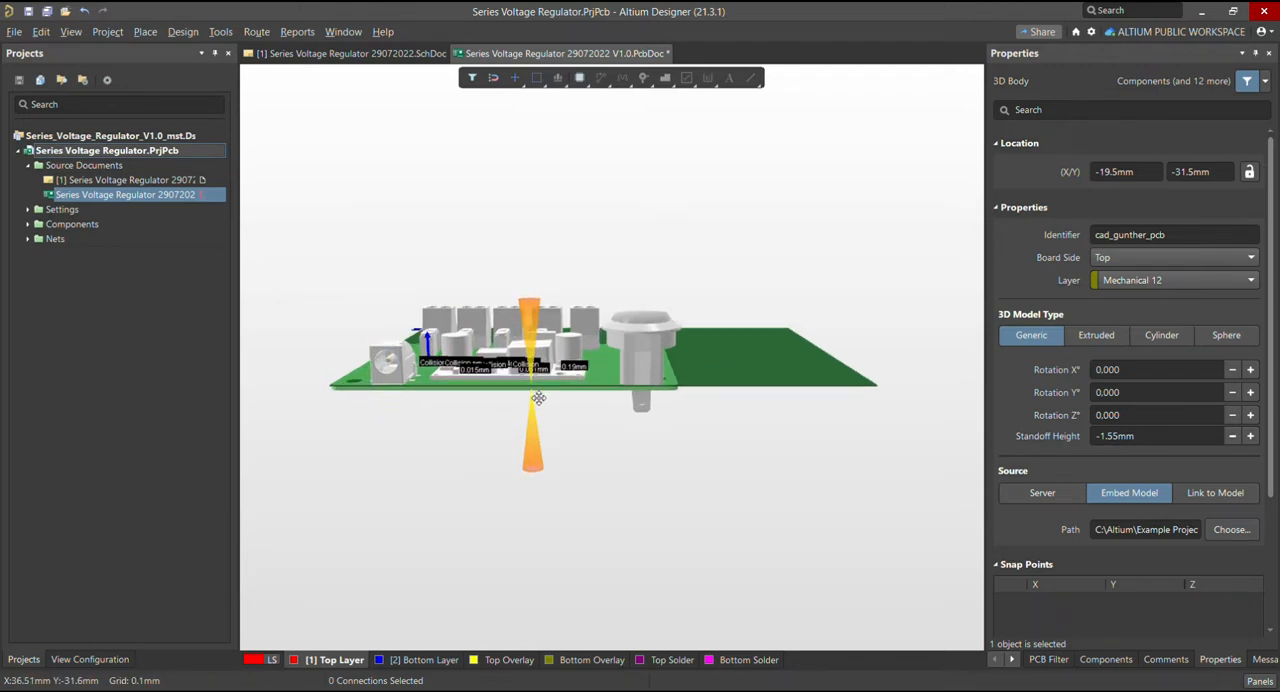
ctrl+scroll(538, 398, up, 1)
ctrl+scroll(547, 450, up, 2)
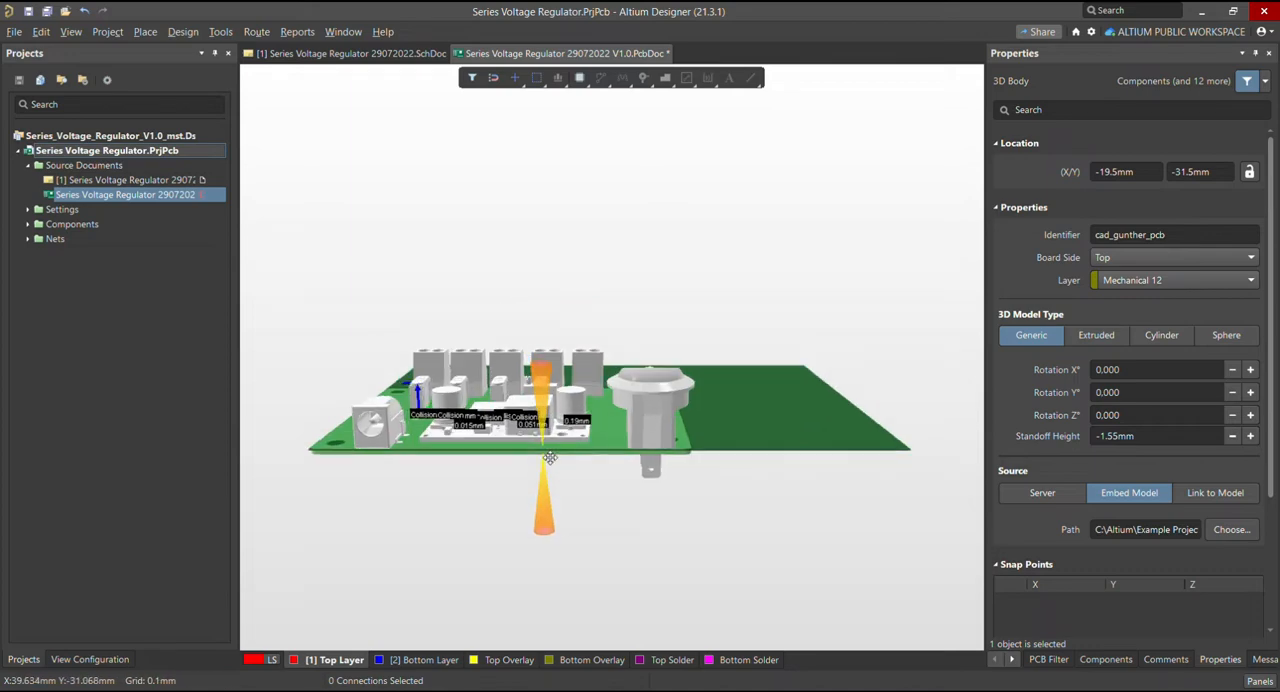
ctrl+scroll(549, 457, up, 2)
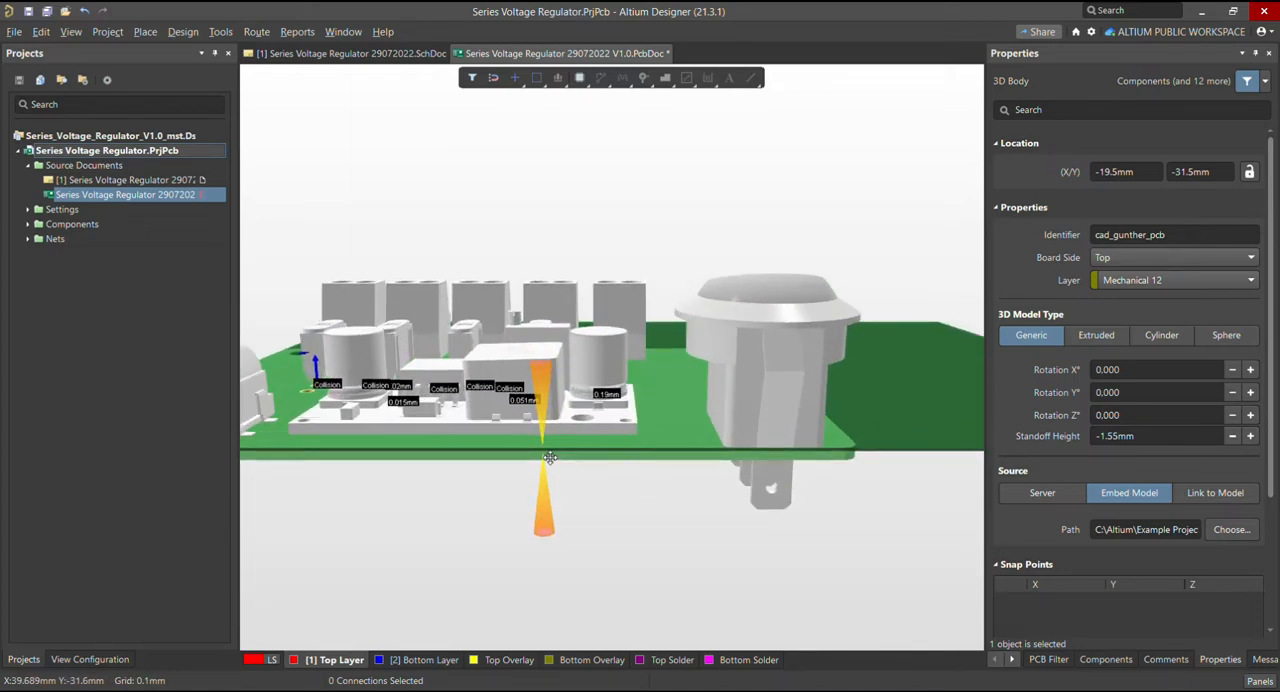
shift+right_drag(549, 457, 443, 400)
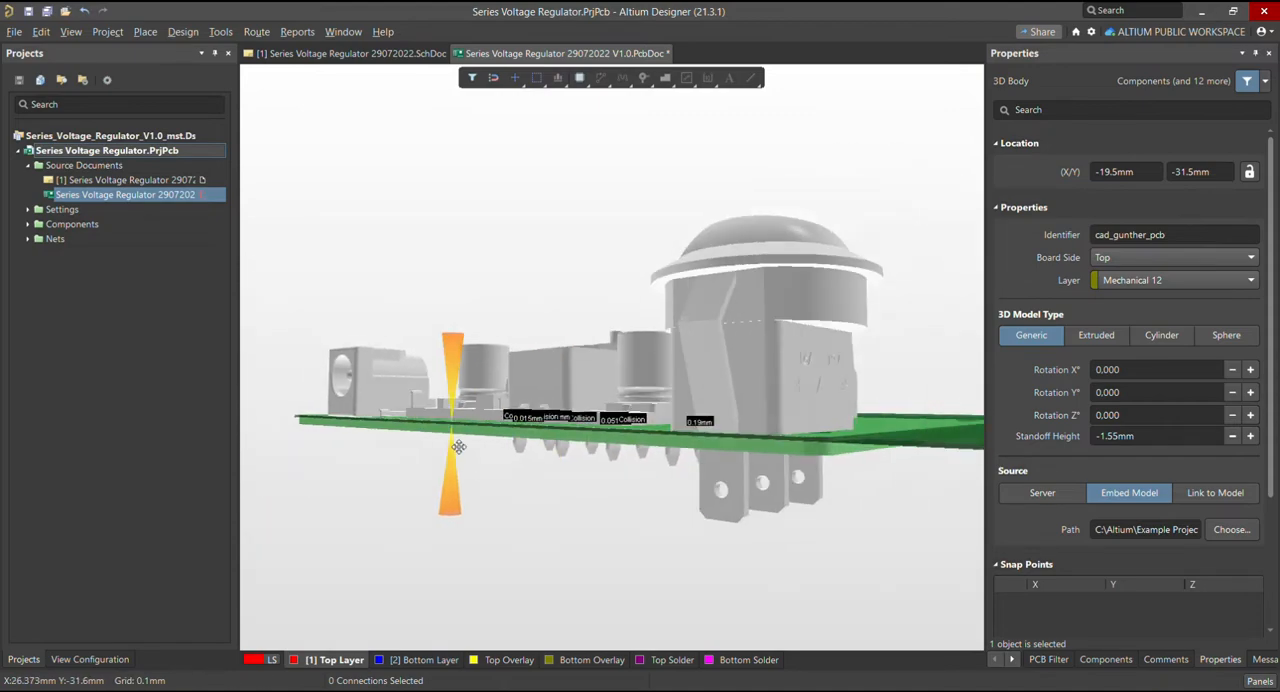
ctrl+scroll(789, 440, up, 2)
ctrl+scroll(789, 440, up, 2)
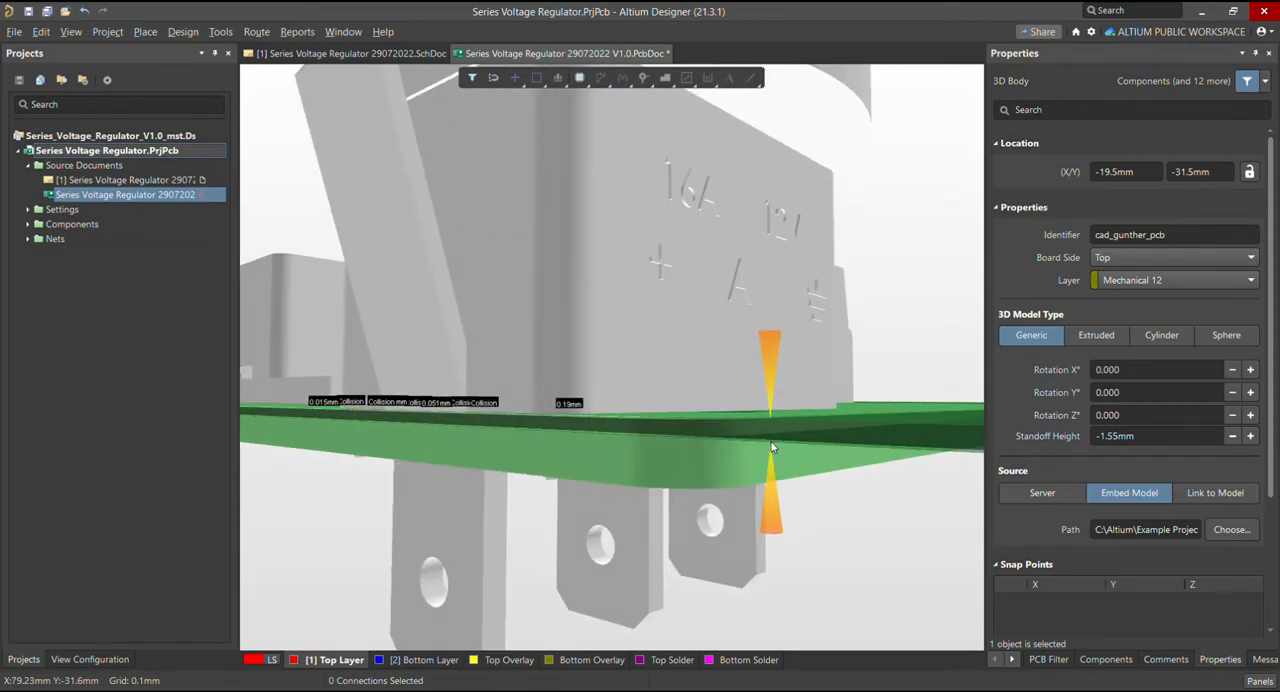
shift+right_drag(789, 440, 769, 396)
ctrl+scroll(787, 427, down, 3)
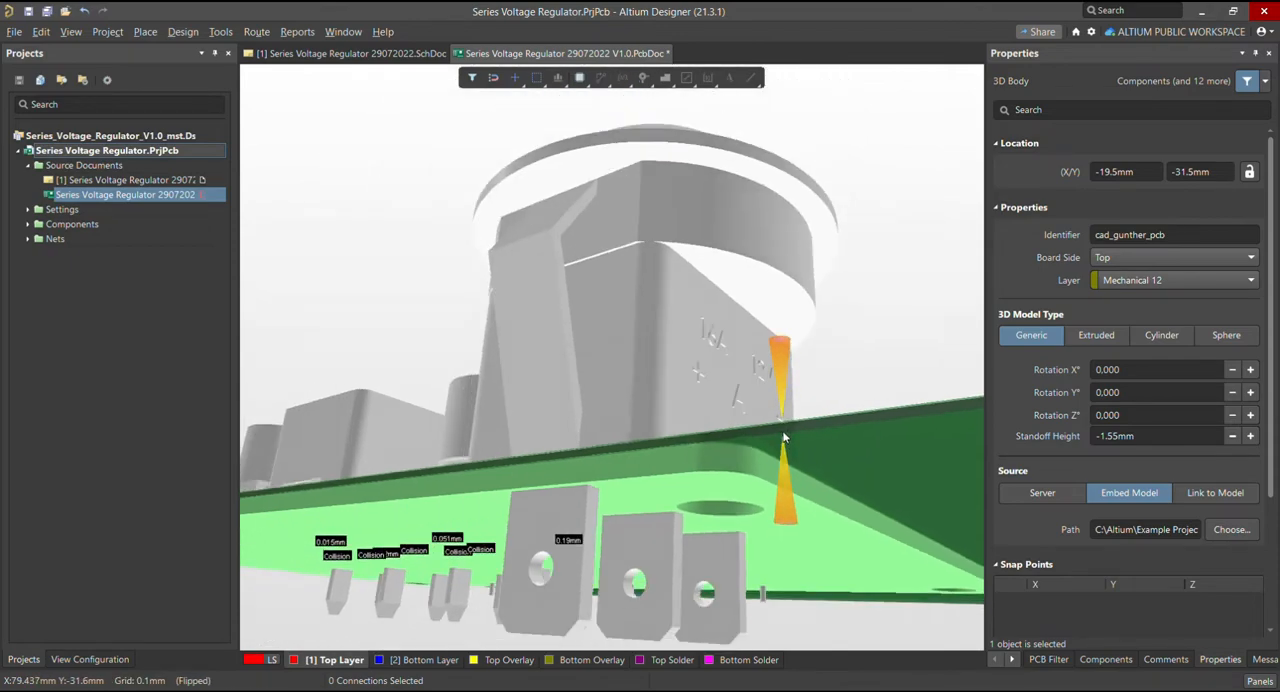
Deselect the body and examine the underside of the model and board around the round switch's terminals
click(837, 438)
click(837, 438)
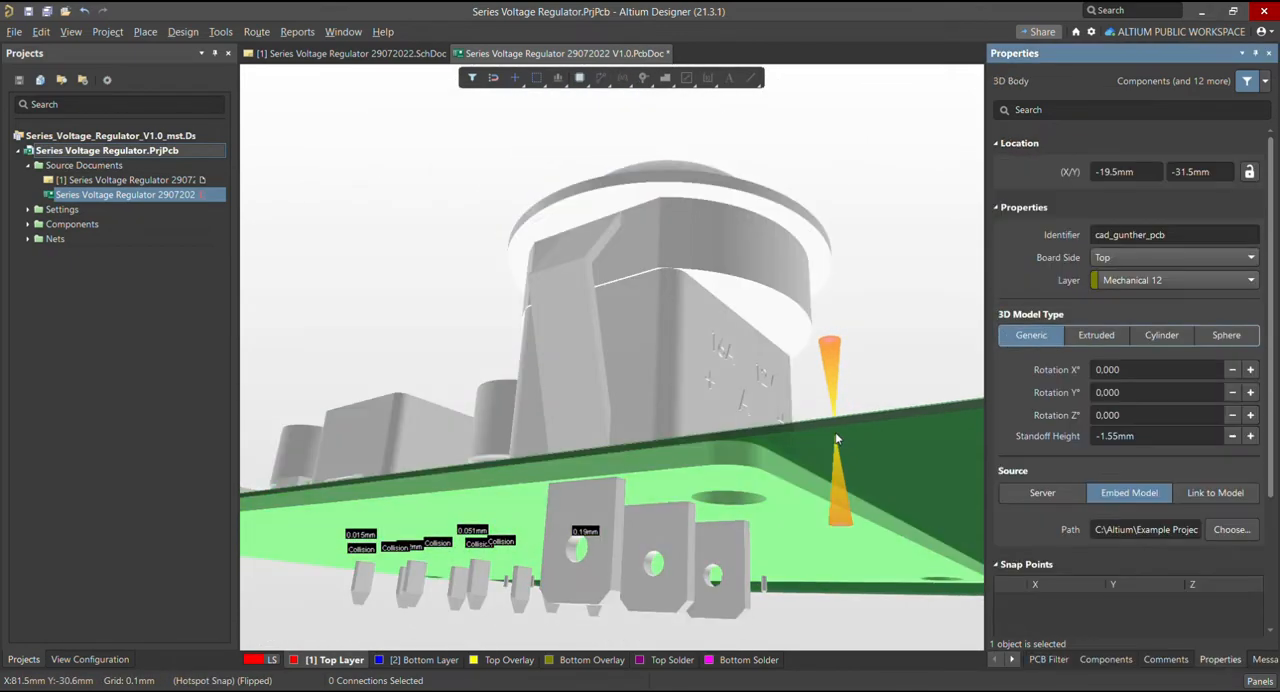
click(838, 438)
ctrl+scroll(765, 448, down, 2)
mouse_move(765, 446)
shift+right_down()
mouse_move(737, 463)
mouse_move(766, 441)
shift+right_up()
ctrl+scroll(742, 454, up, 2)
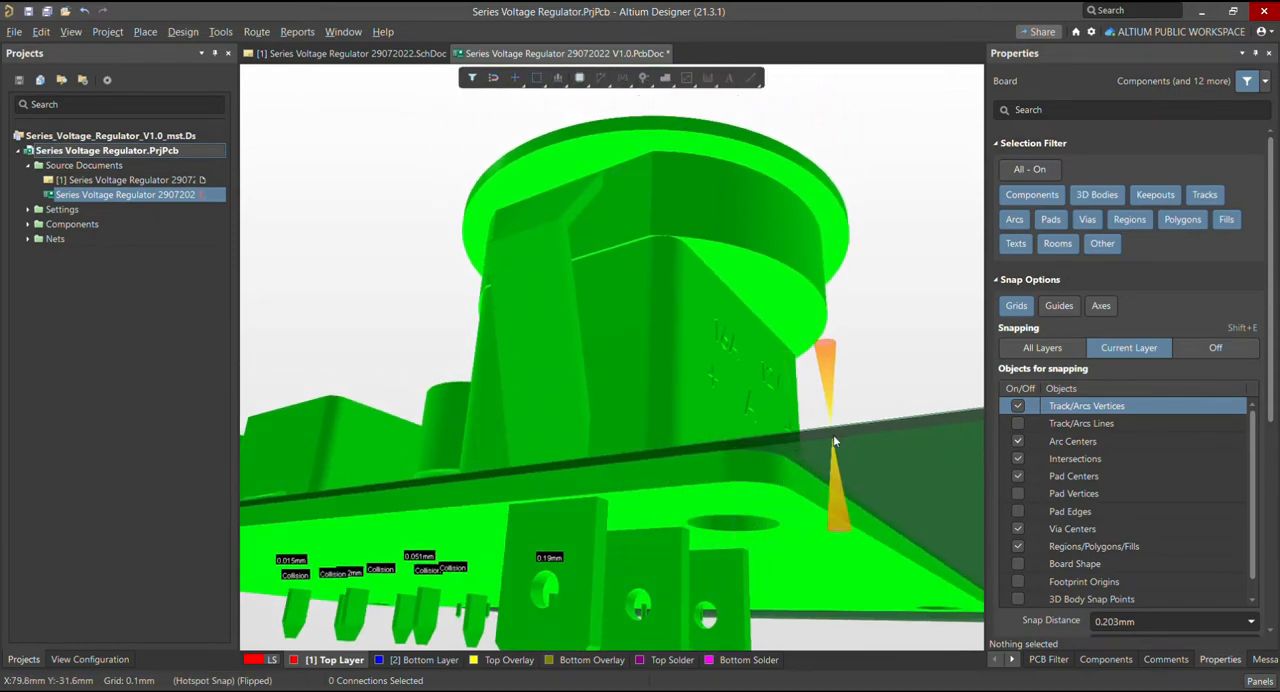
ctrl+scroll(730, 428, down, 3)
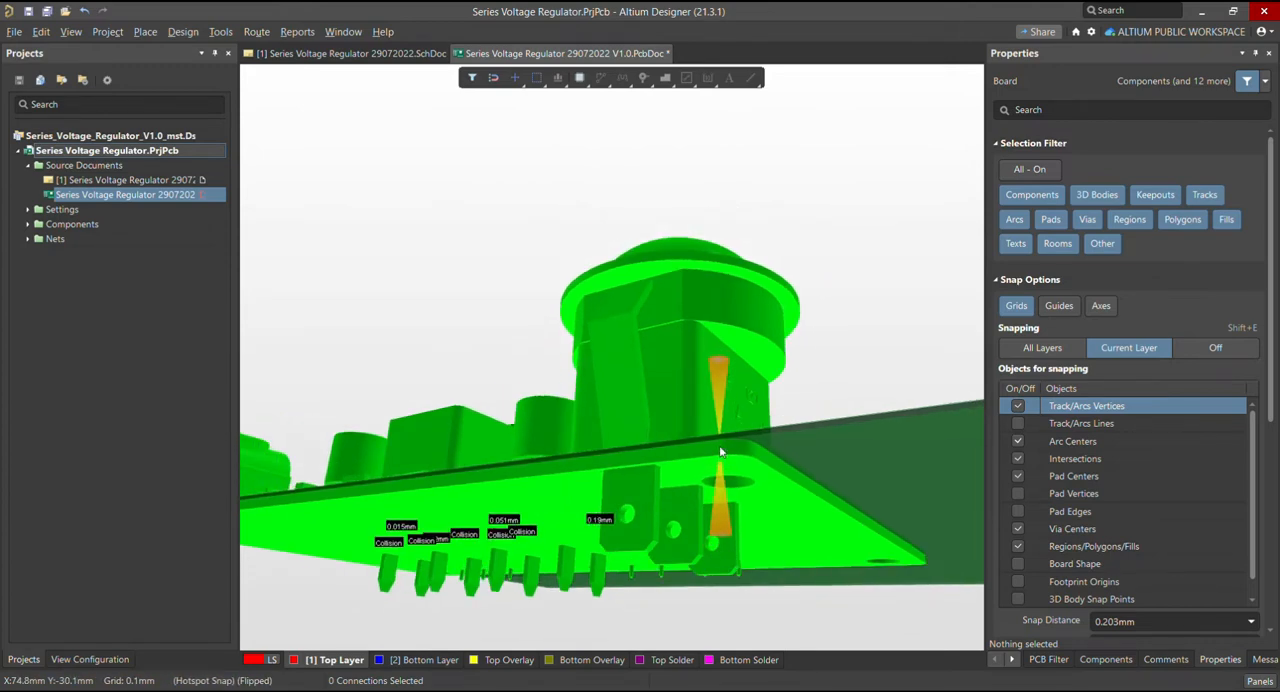
Return to a top-down 3D view and compare the model's PCB outline with the larger board shape
shift+right_drag(721, 447, 715, 432)
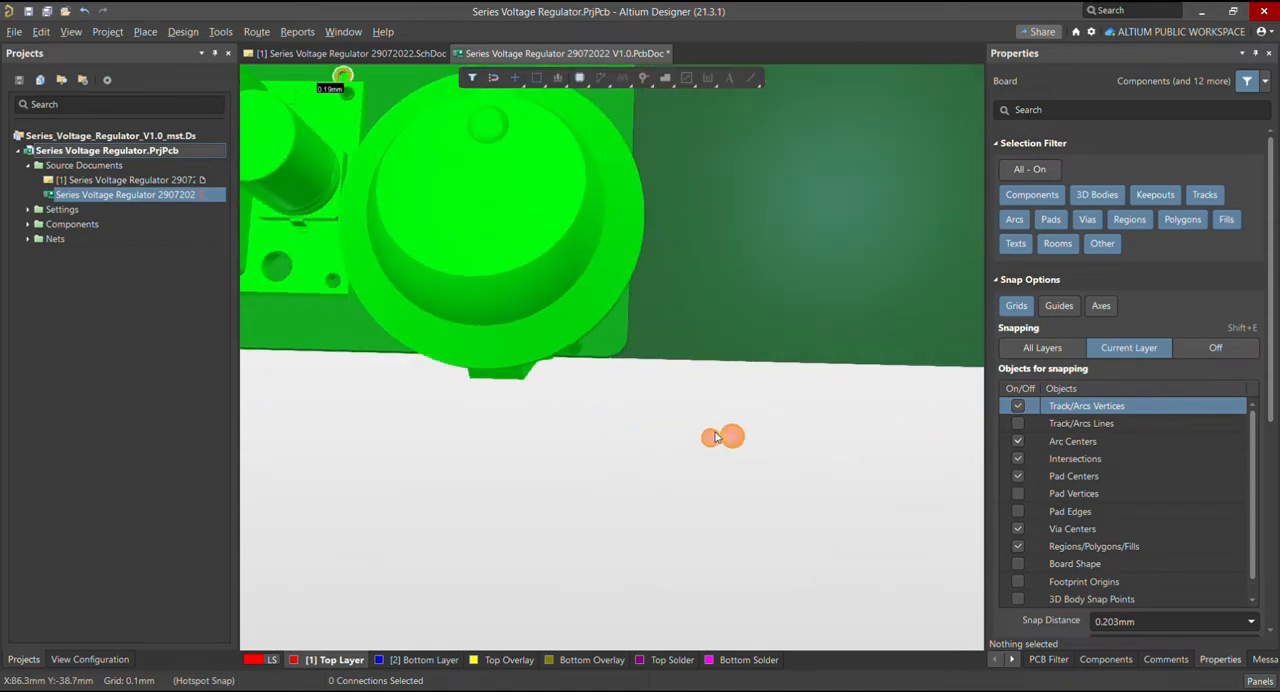
ctrl+scroll(690, 412, down, 6)
ctrl+scroll(394, 243, up, 2)
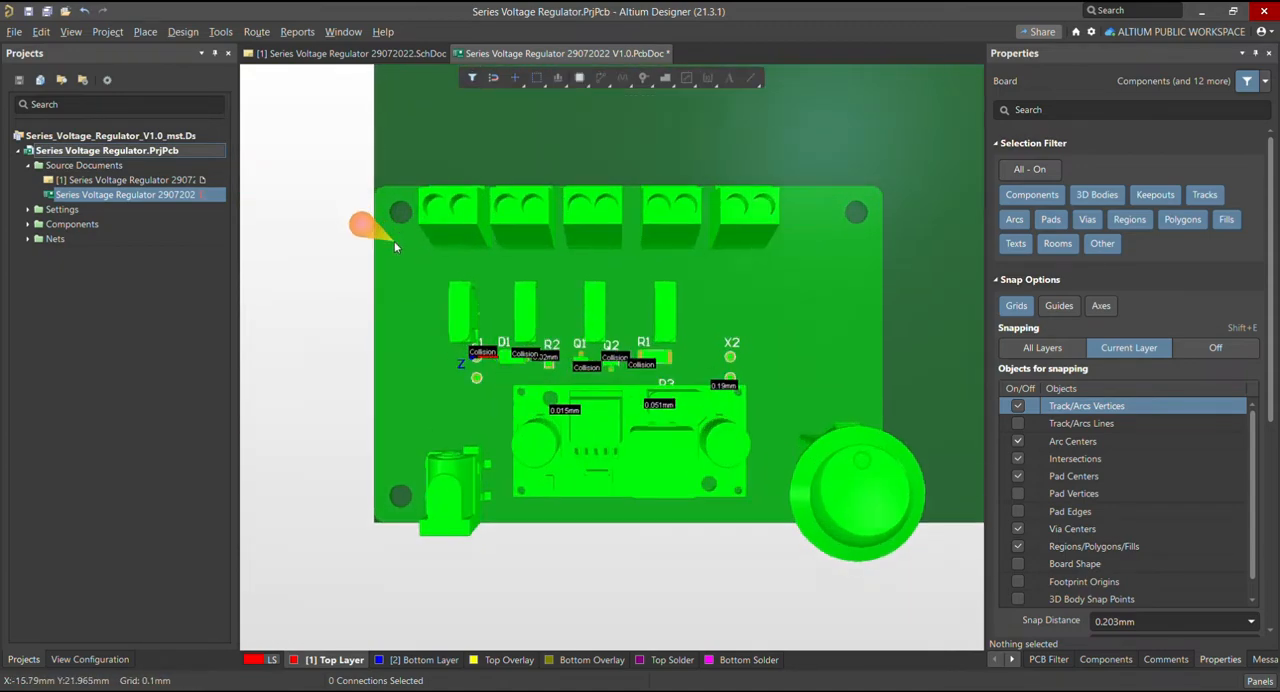
shift+right_drag(412, 335, 400, 291)
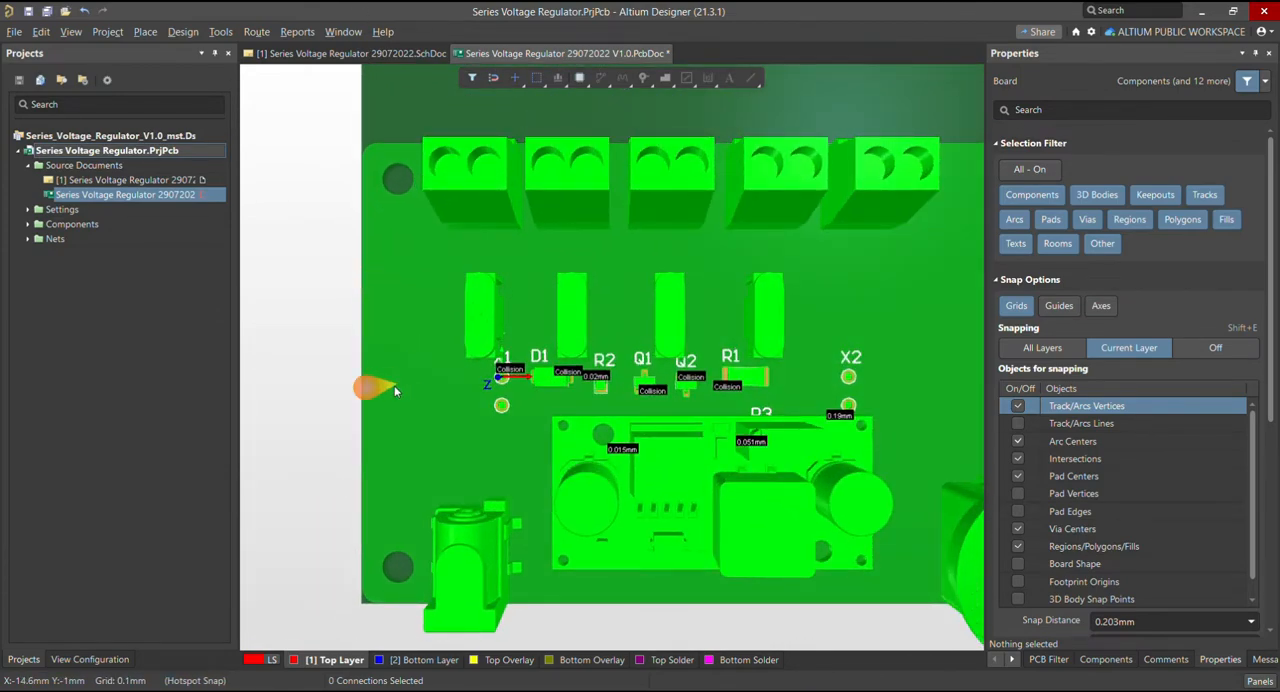
shift+right_drag(394, 386, 350, 423)
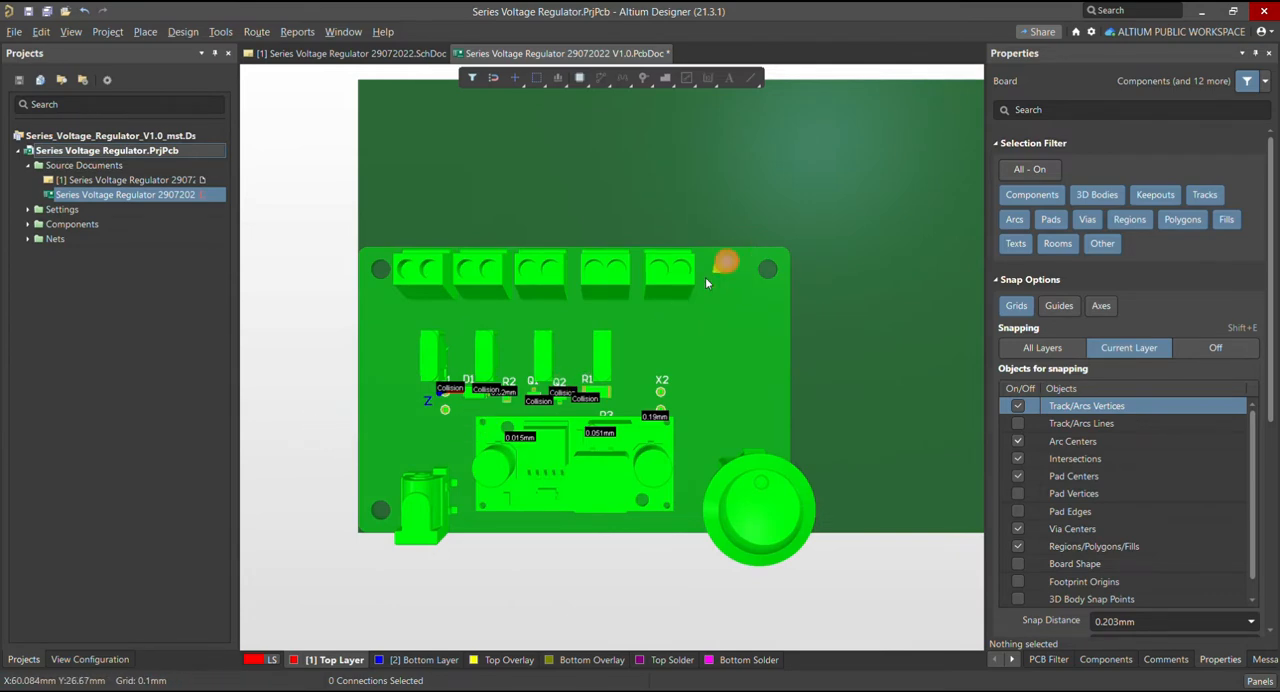
shift+right_drag(468, 385, 487, 388)
ctrl+scroll(610, 325, up, 2)
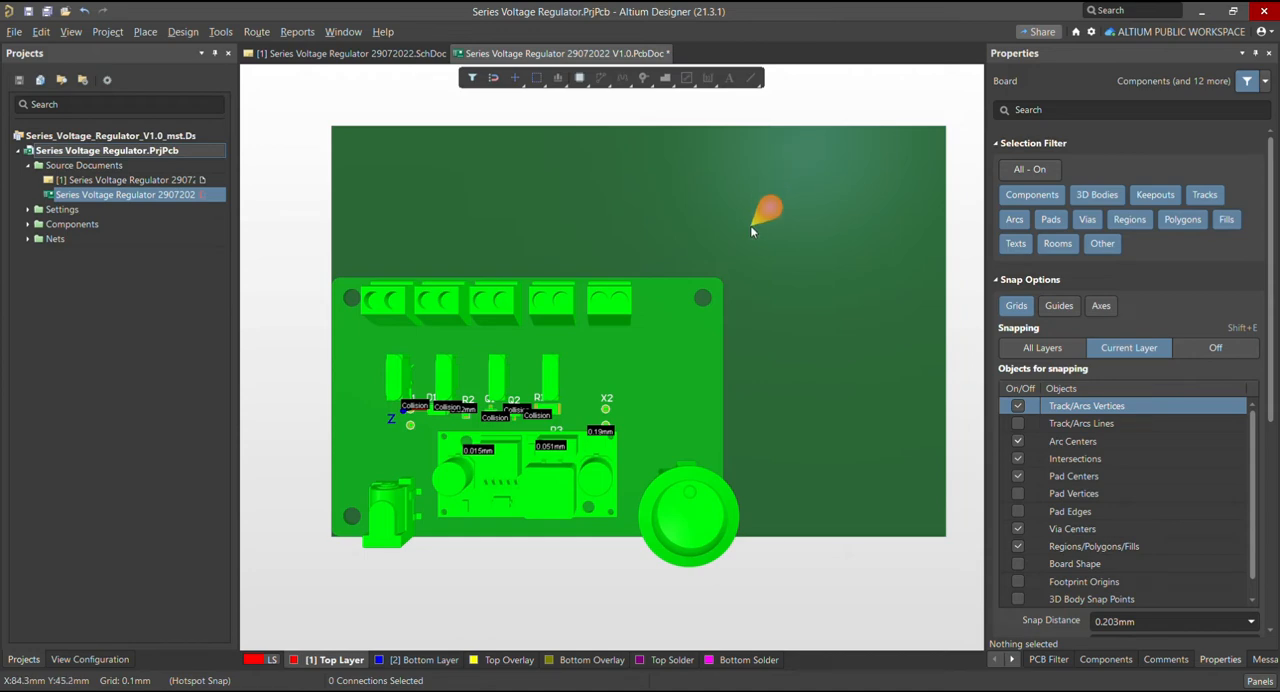
In 2D layout mode, move the cad_gunther_pcb body outline onto the board's lower-left corner, at X -19.6 mm and Y -28.4 mm
key(2)
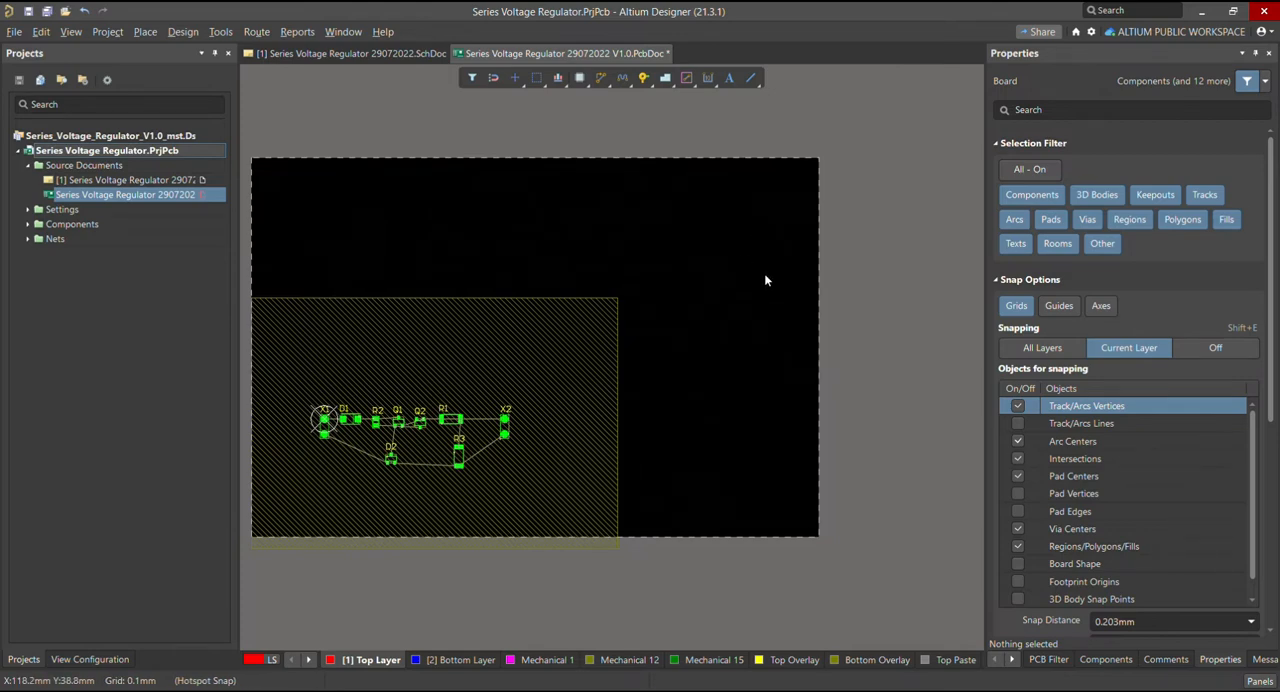
ctrl+scroll(785, 285, down, 1)
ctrl+scroll(785, 277, down, 1)
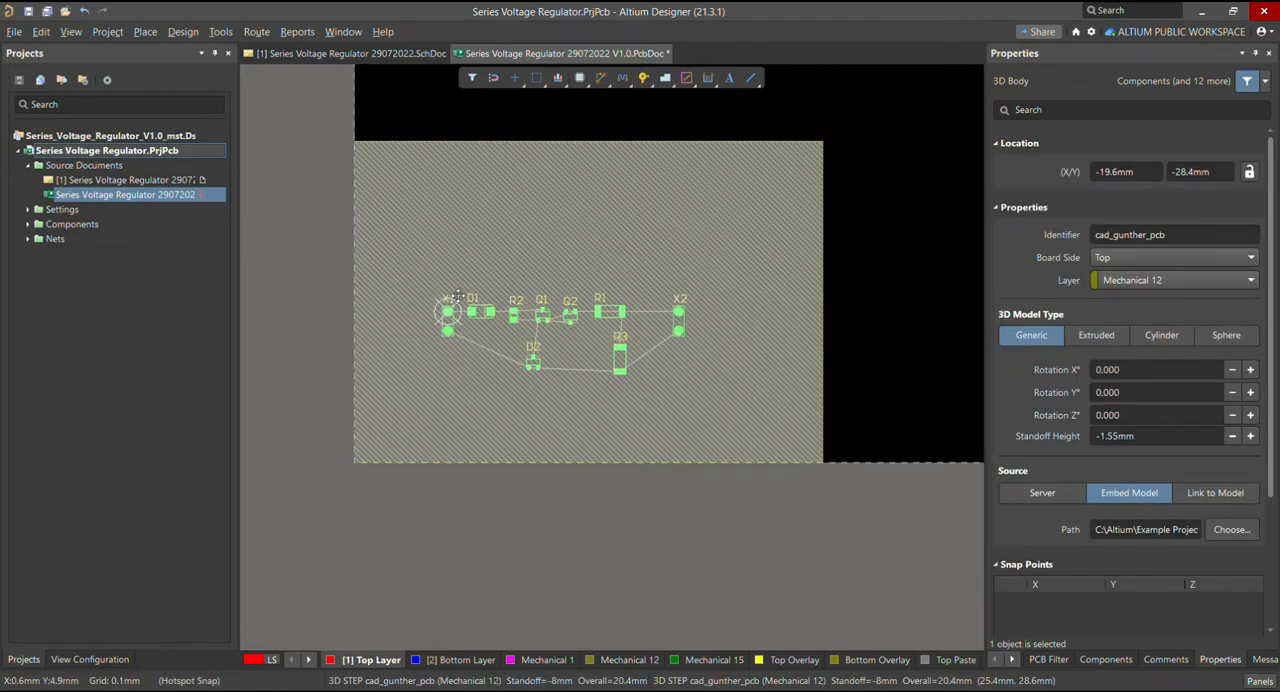
scroll(457, 296, up, 1)
ctrl+scroll(396, 323, down, 3)
click(580, 317)
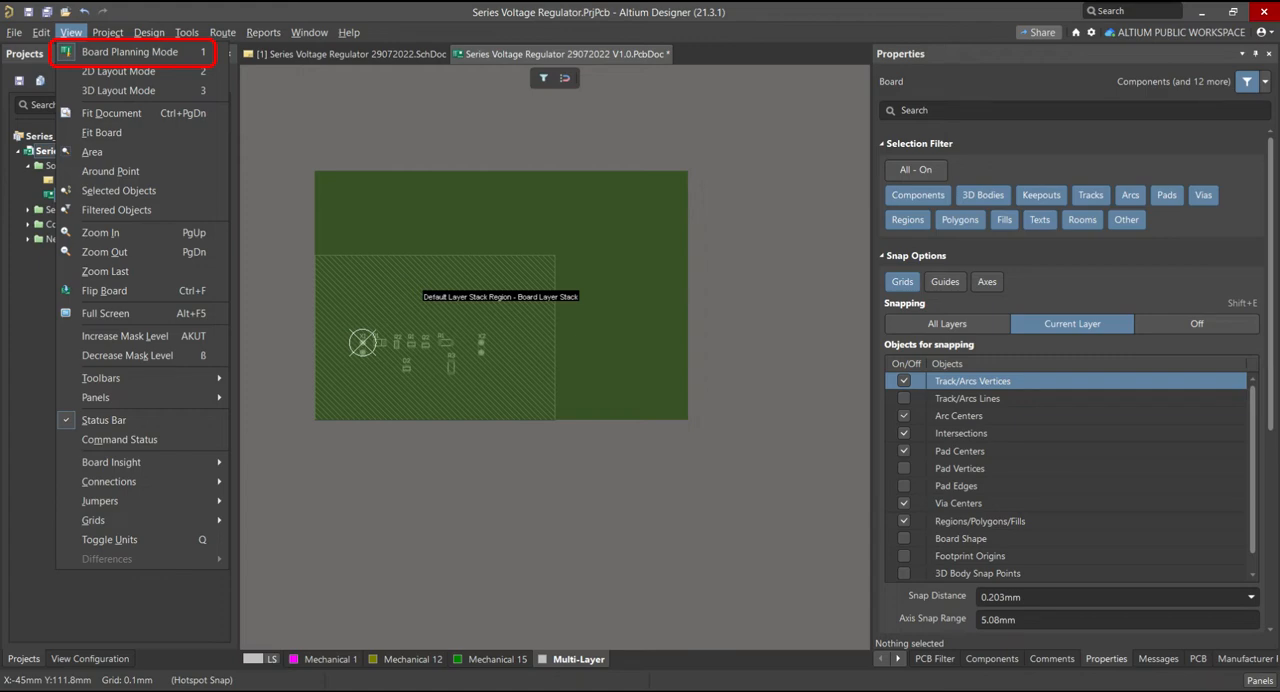
Switch to Board Planning Mode and open the Layer Stack Manager for the board
click(99, 51)
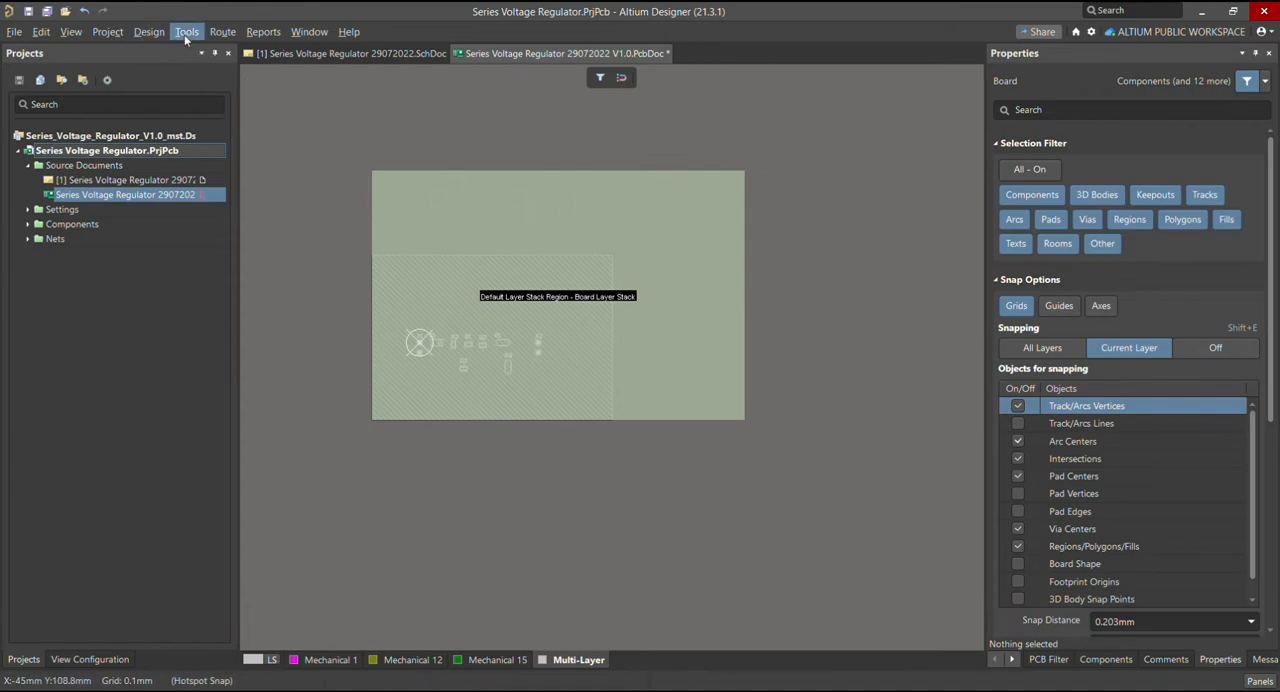
click(149, 32)
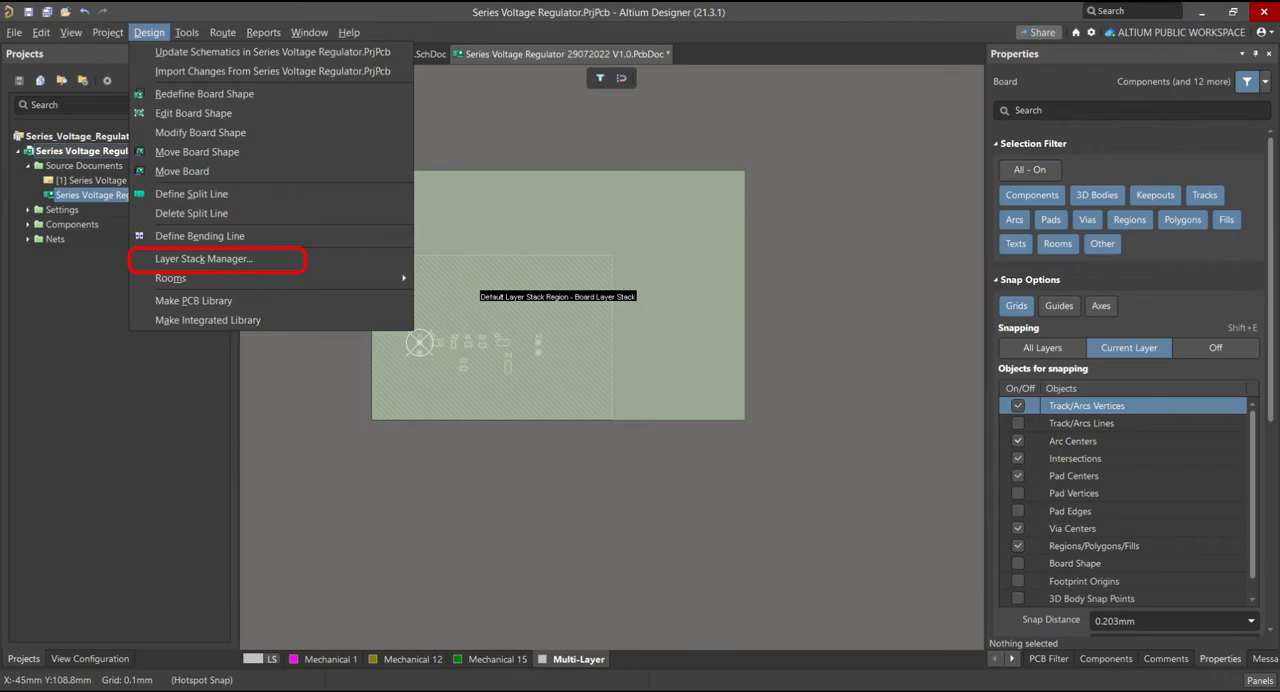
click(220, 259)
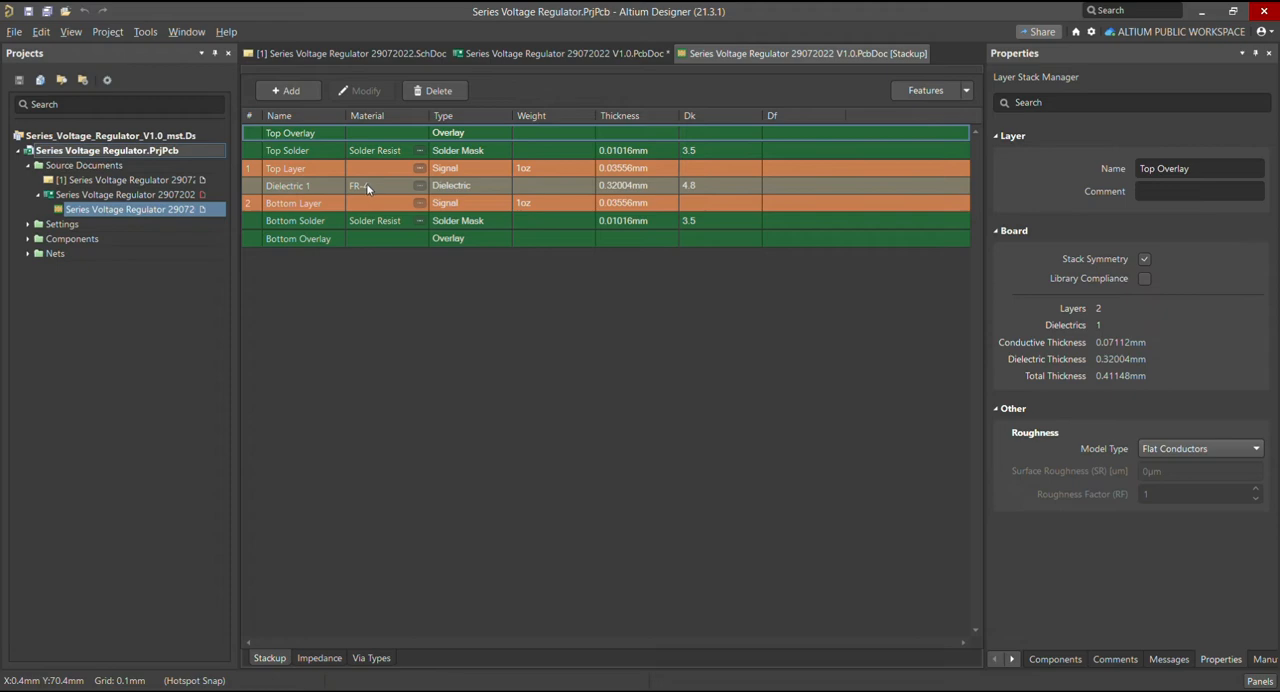
Set the thickness of the Dielectric 1 layer to 1.5 mm in the layer stack
click(617, 187)
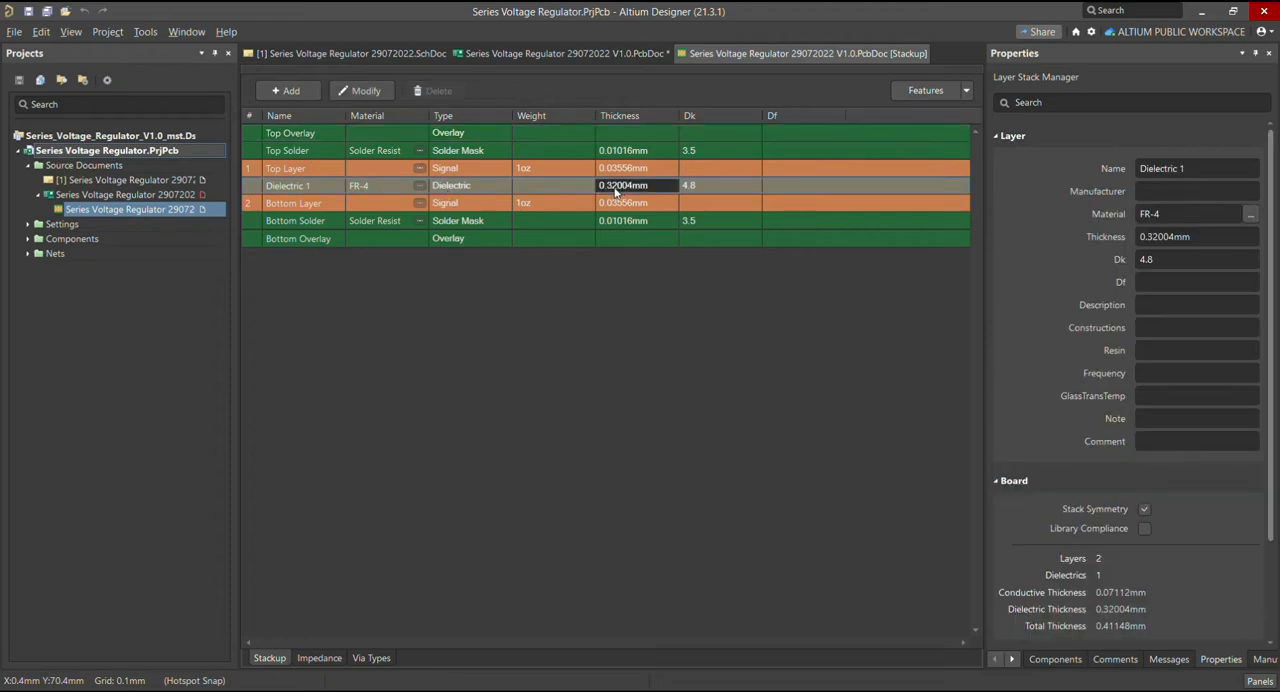
double_click(617, 190)
click(607, 189)
click(1158, 242)
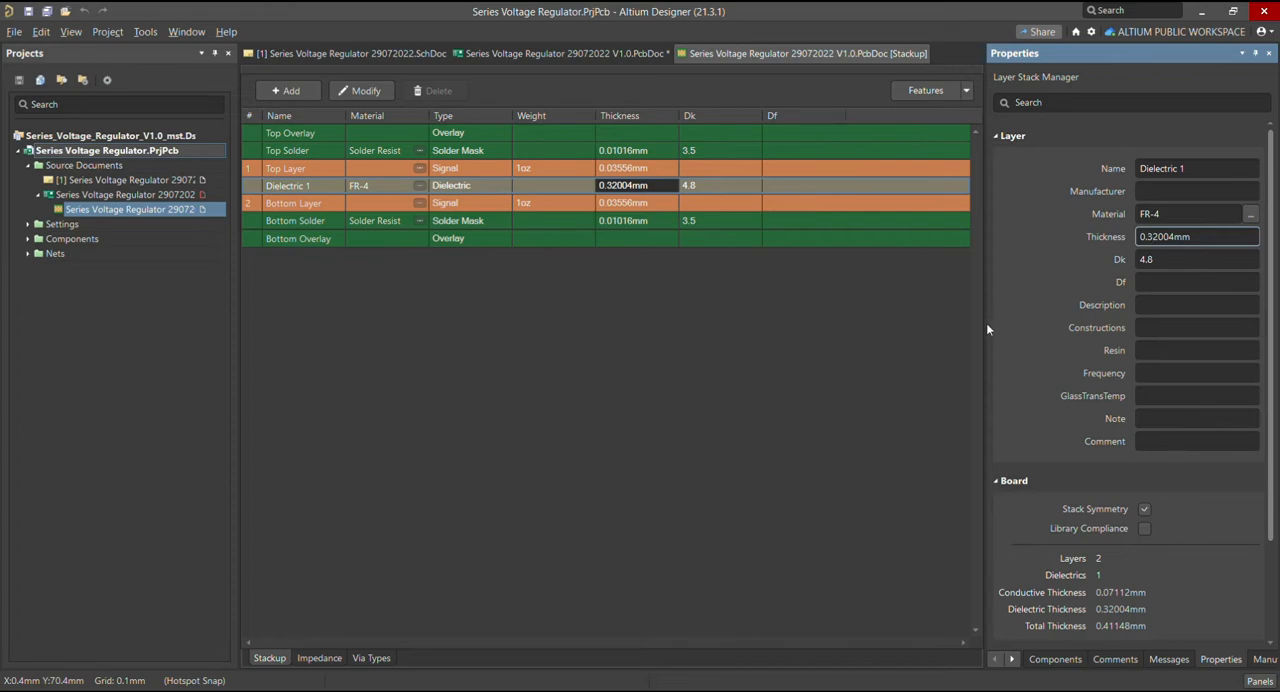
drag(987, 326, 873, 326)
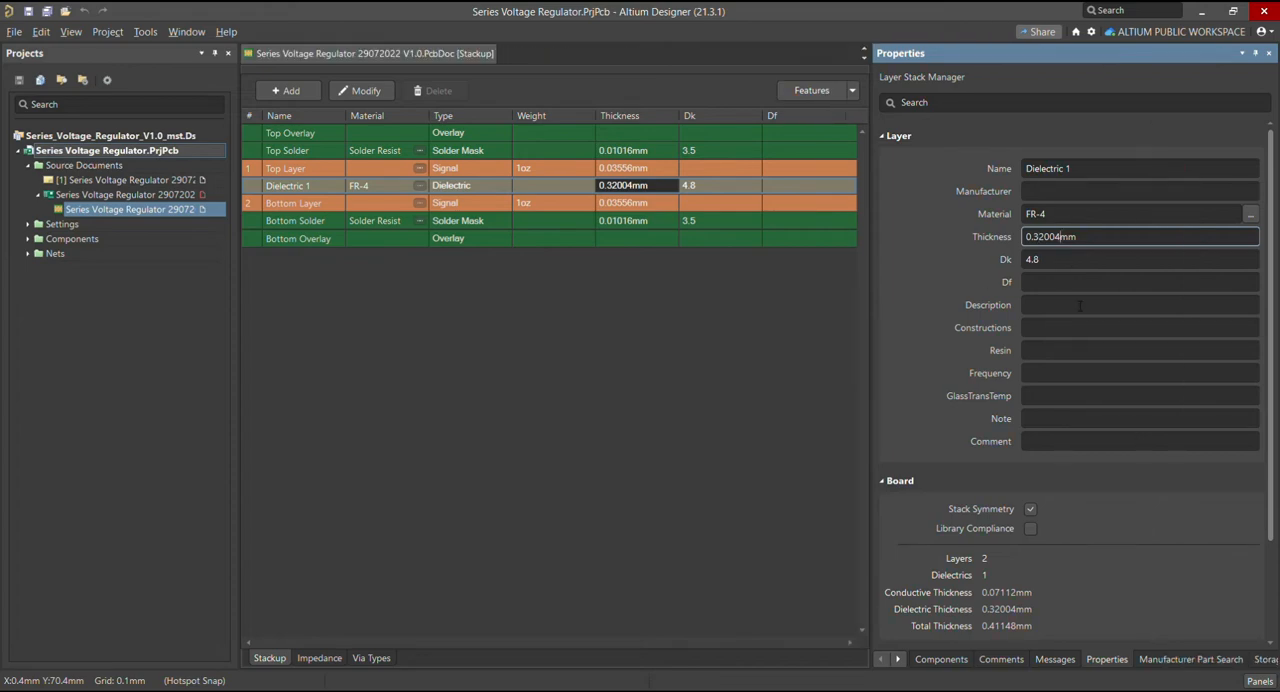
key(BackSpace)
key(BackSpace)
key(BackSpace)
key(BackSpace)
key(BackSpace)
key(BackSpace)
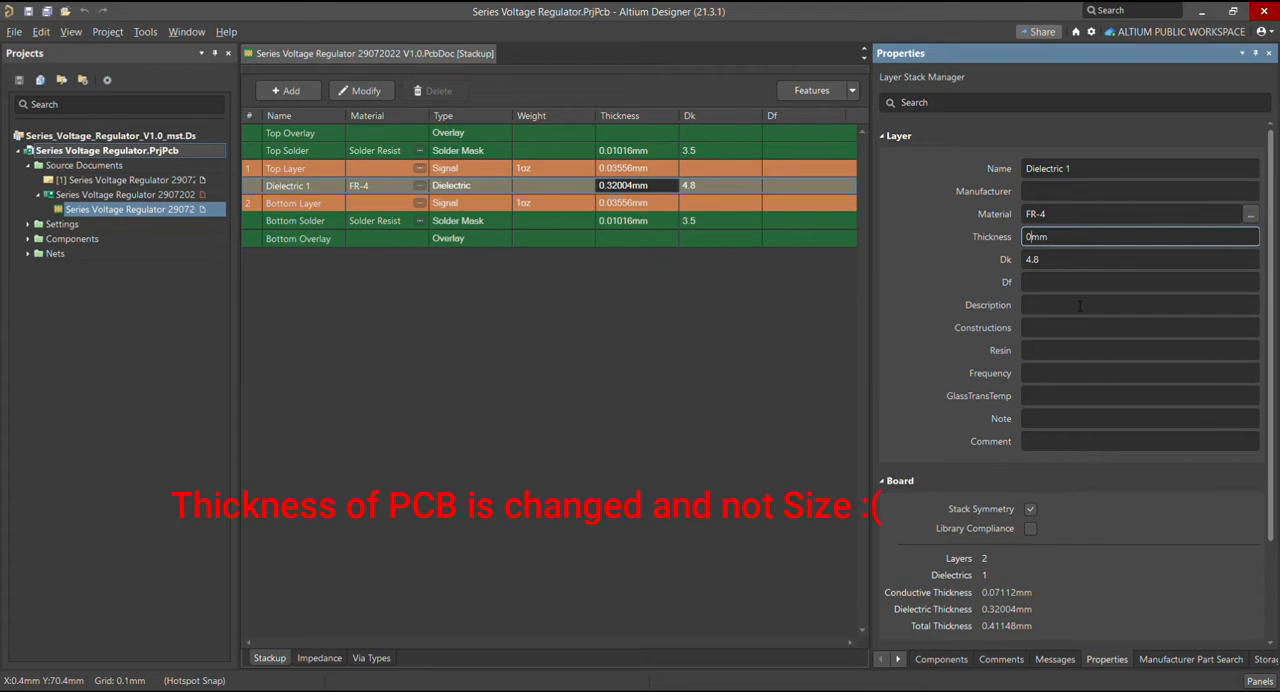
key(BackSpace)
text(1.5)
key(Return)
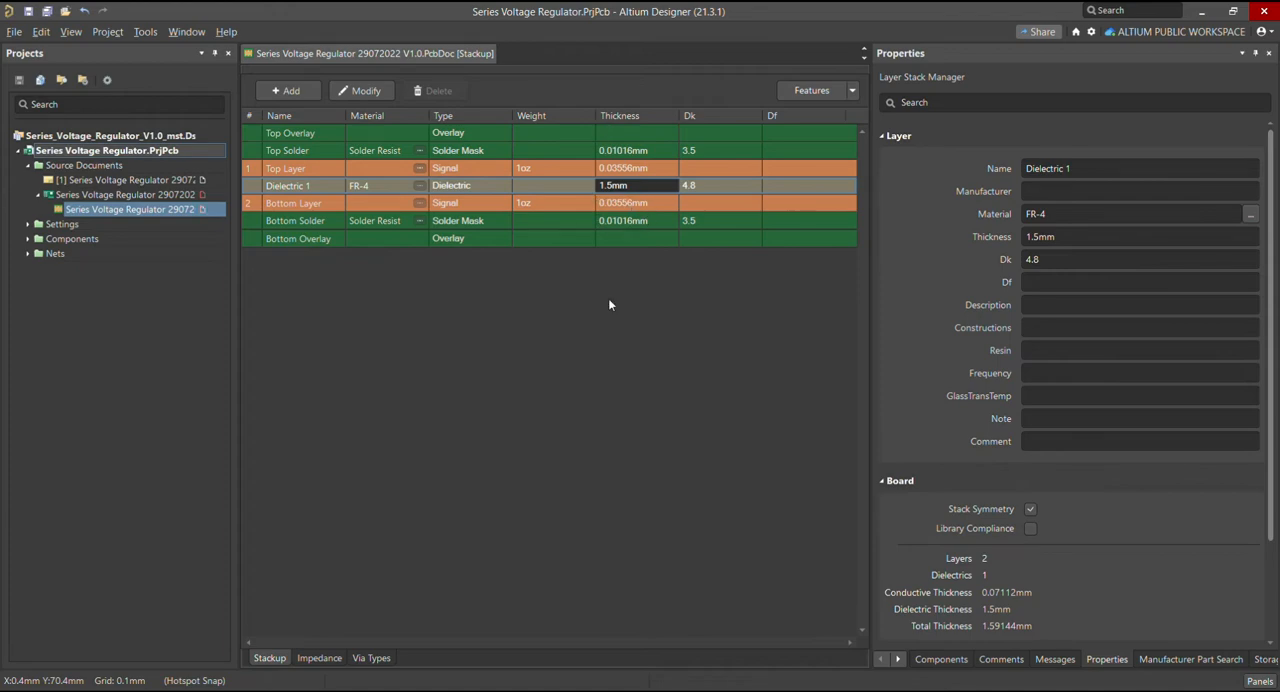
Close the board's Stackup document and switch the PCB to 3D Layout Mode
right_click(416, 55)
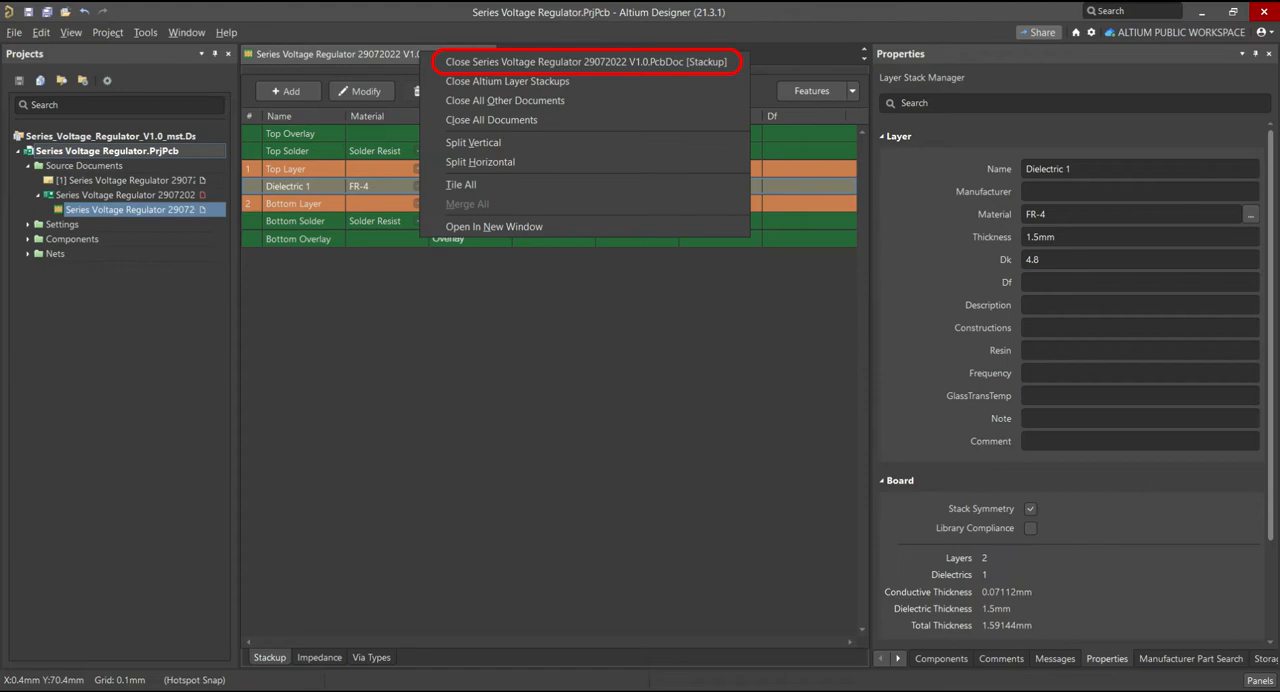
click(452, 61)
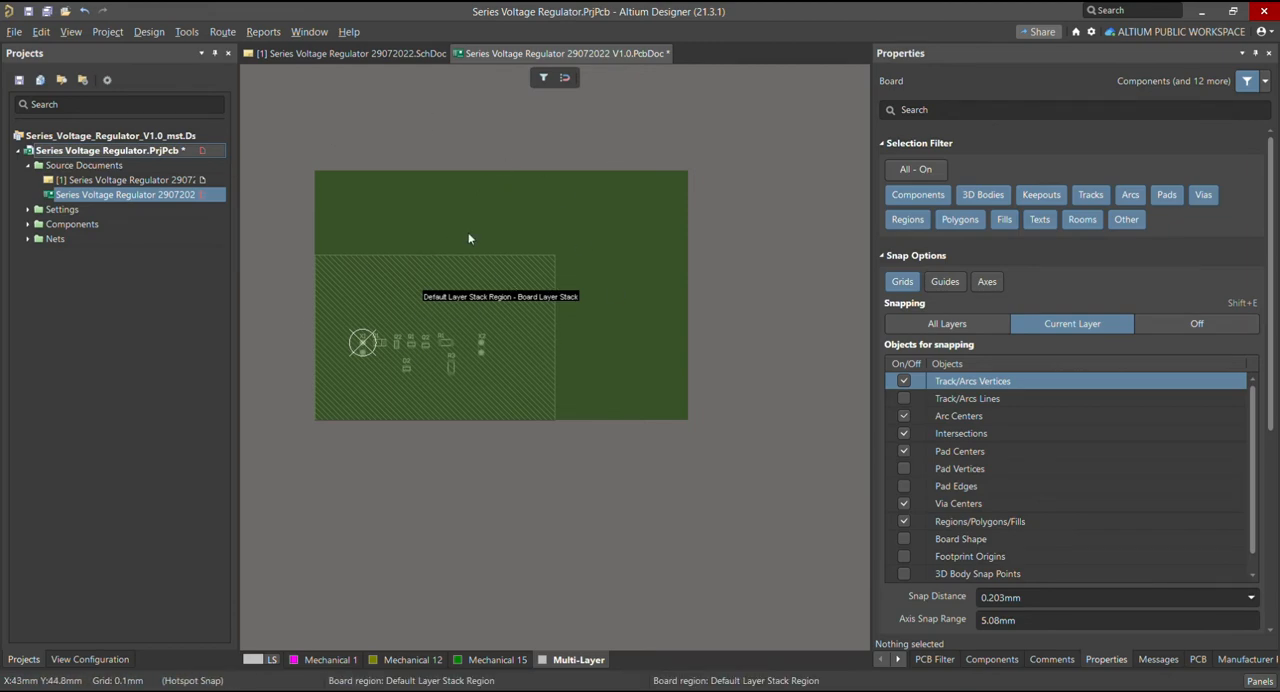
click(74, 32)
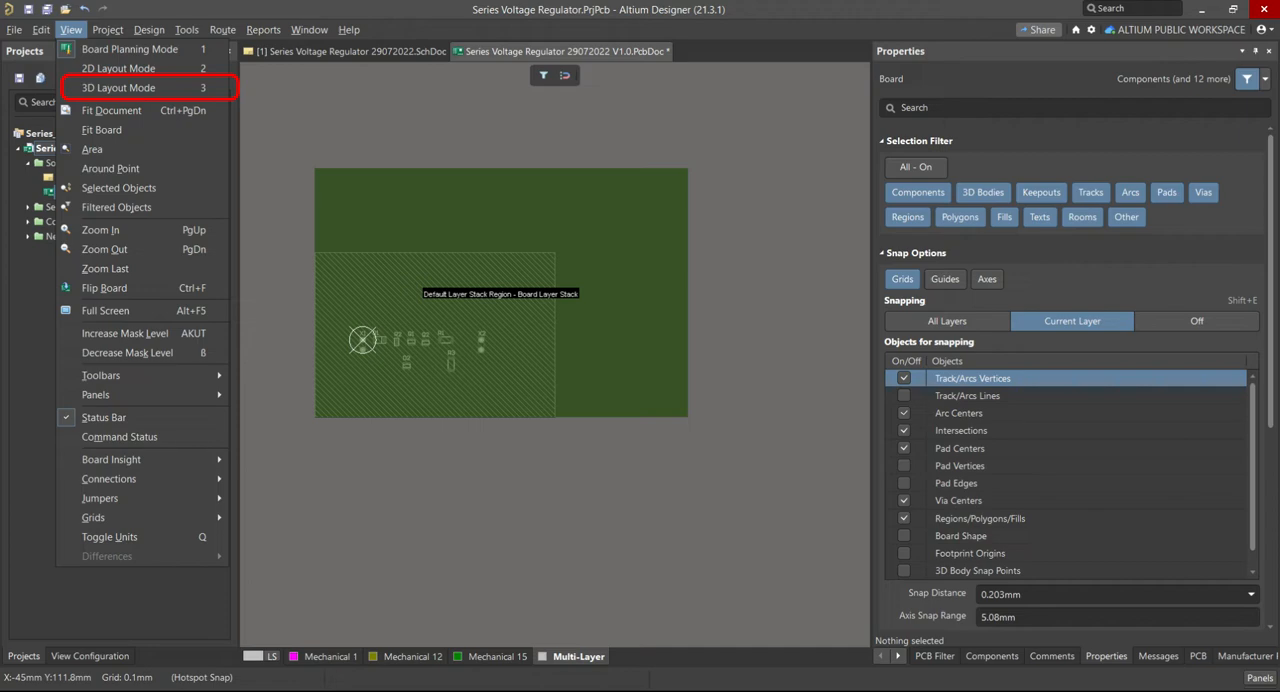
click(123, 89)
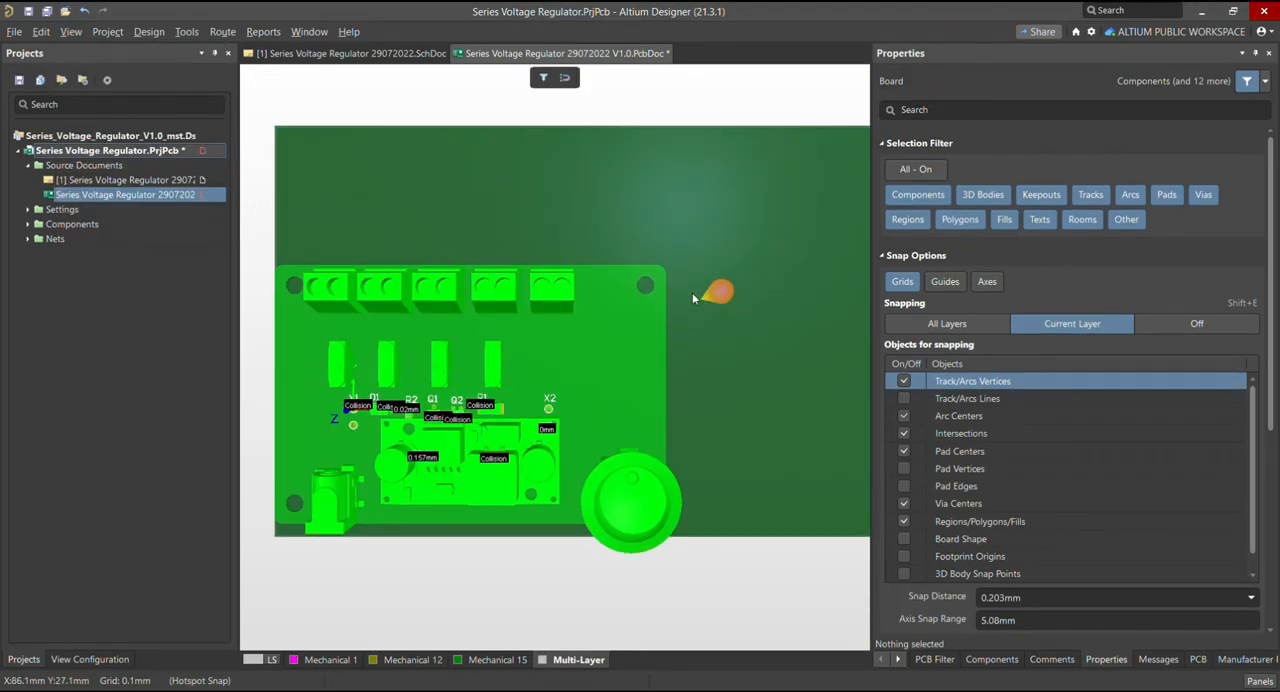
Tilt the 3D view and examine the board edge beside the round switch to compare the board's thickness with the model's PCB
click(670, 279)
ctrl+scroll(631, 264, down, 3)
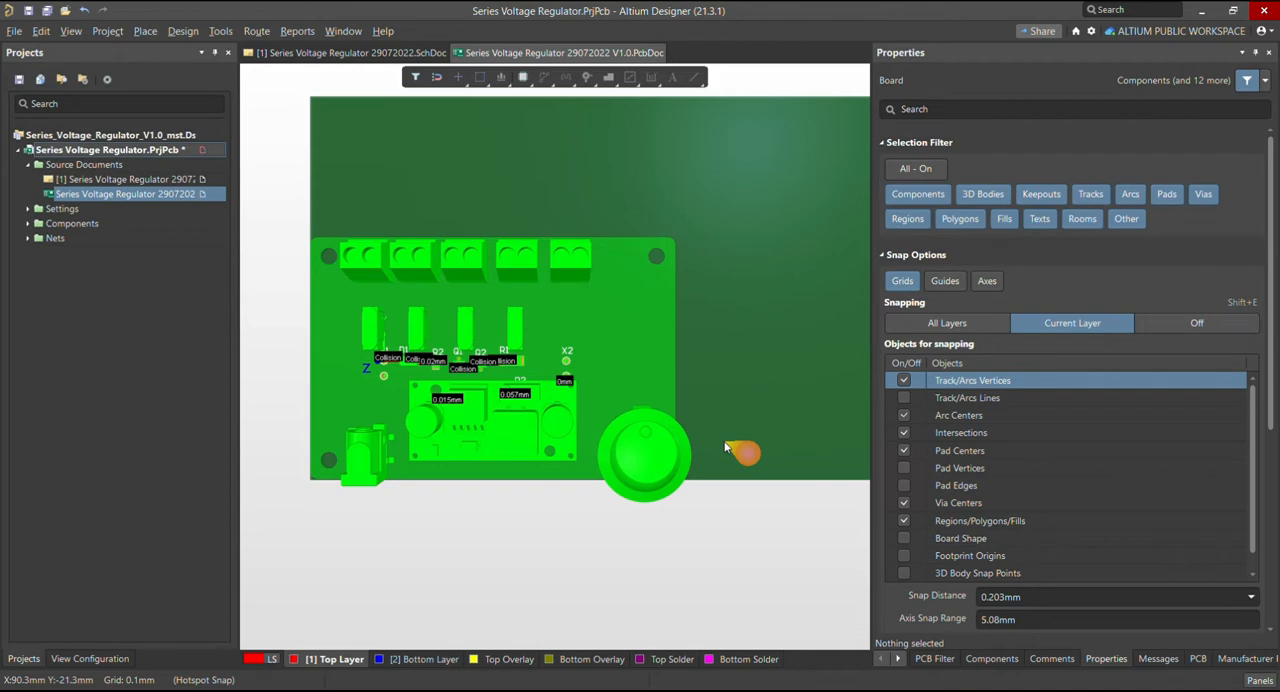
key(shift)
key(shift)
shift+right_drag(724, 444, 676, 381)
ctrl+scroll(601, 378, up, 3)
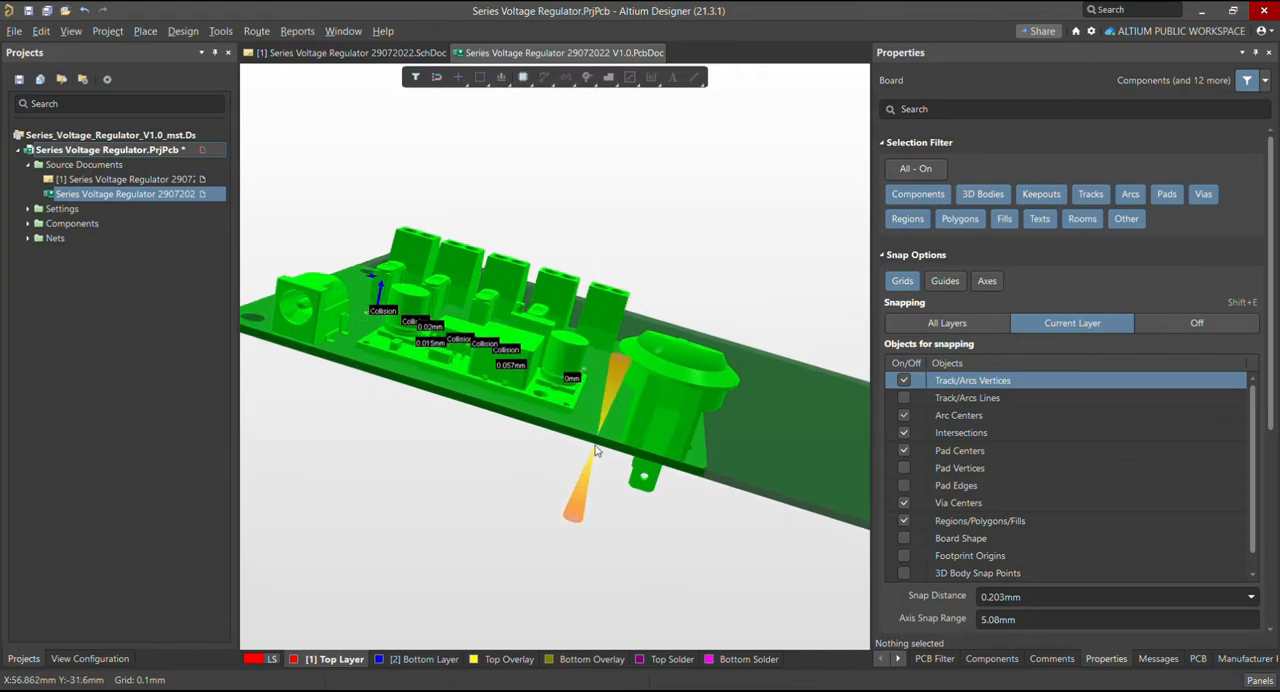
ctrl+scroll(598, 446, up, 4)
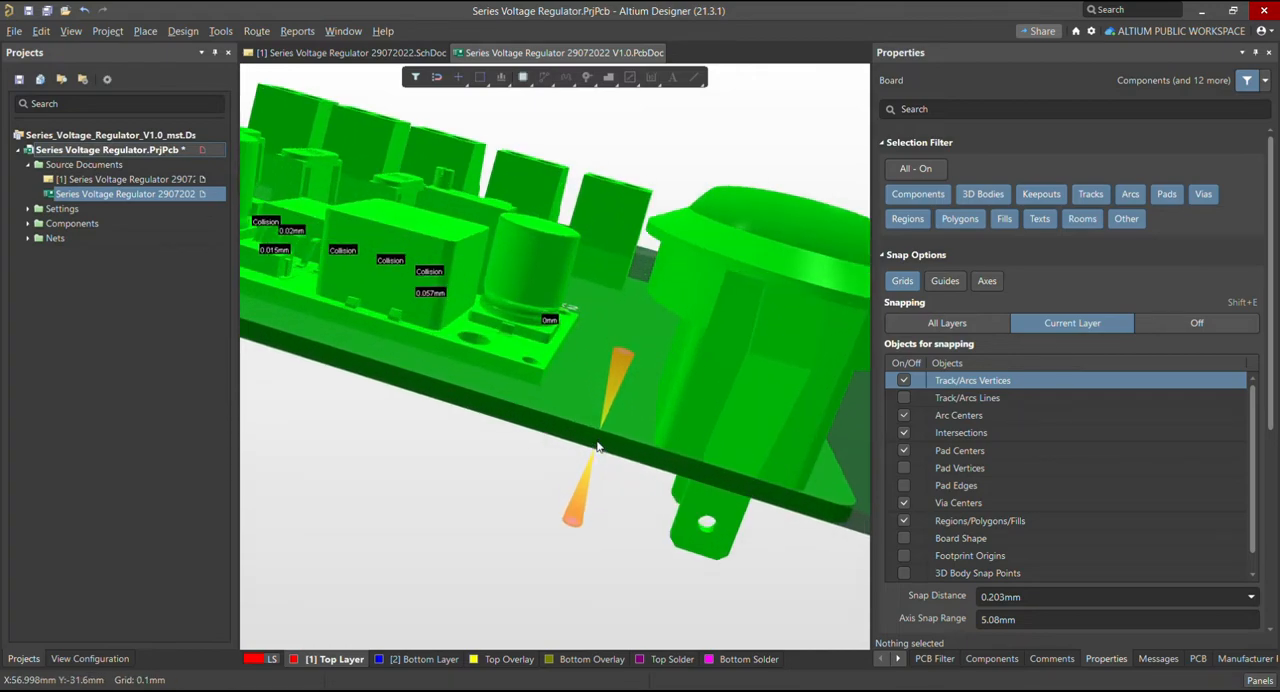
shift+right_drag(608, 443, 505, 523)
ctrl+scroll(681, 473, up, 3)
ctrl+scroll(405, 380, down, 2)
ctrl+scroll(602, 463, up, 4)
Return to a top-down 3D view, widen the editing area and check the model's outline against the board
key(0)
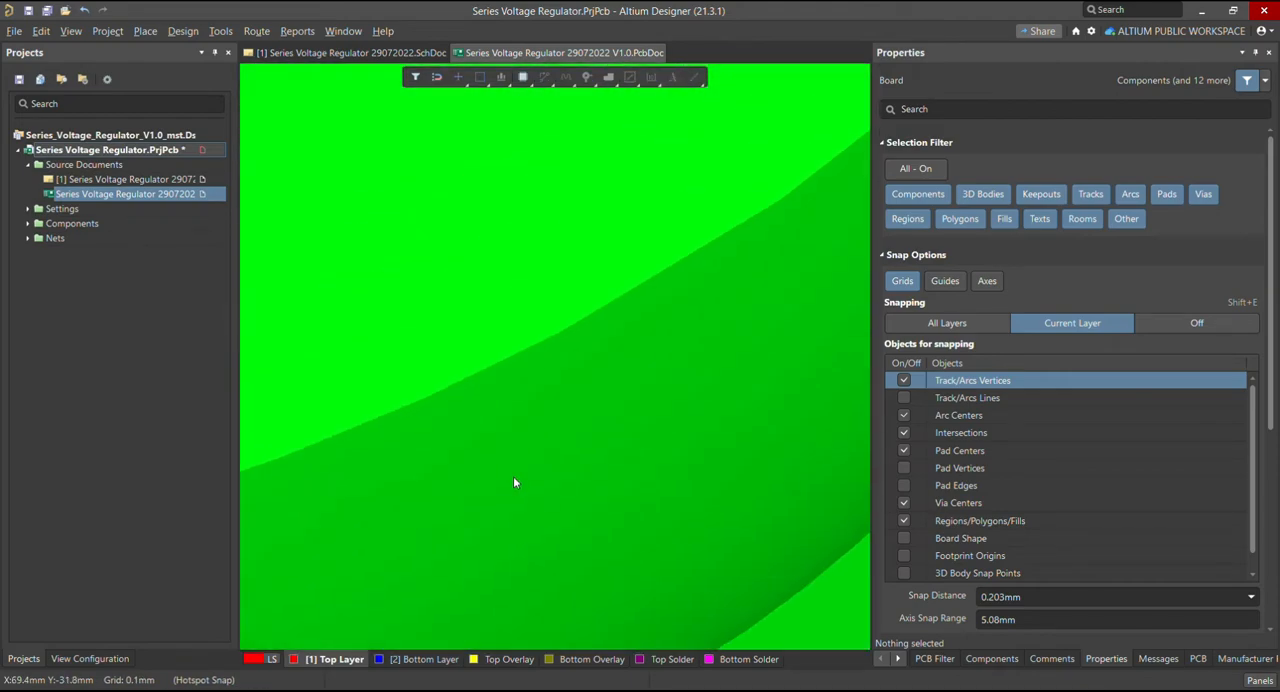
ctrl+scroll(486, 476, down, 8)
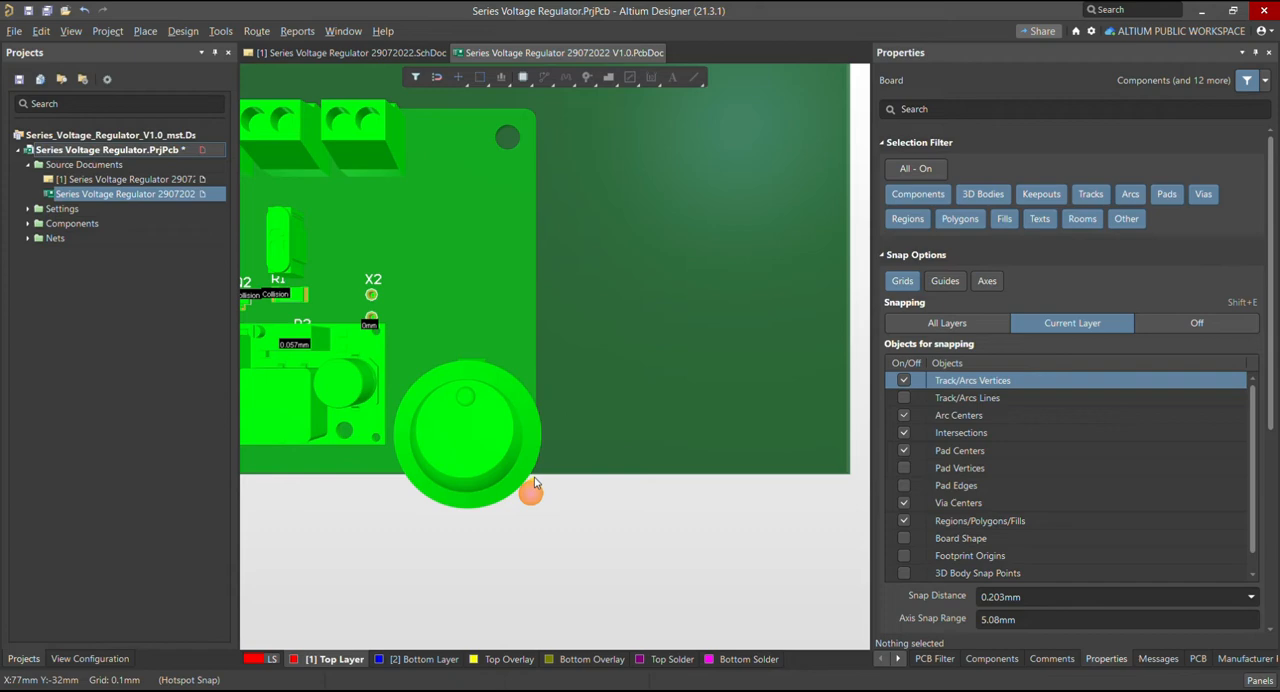
shift+scroll(534, 478, up, 4)
ctrl+scroll(530, 435, down, 3)
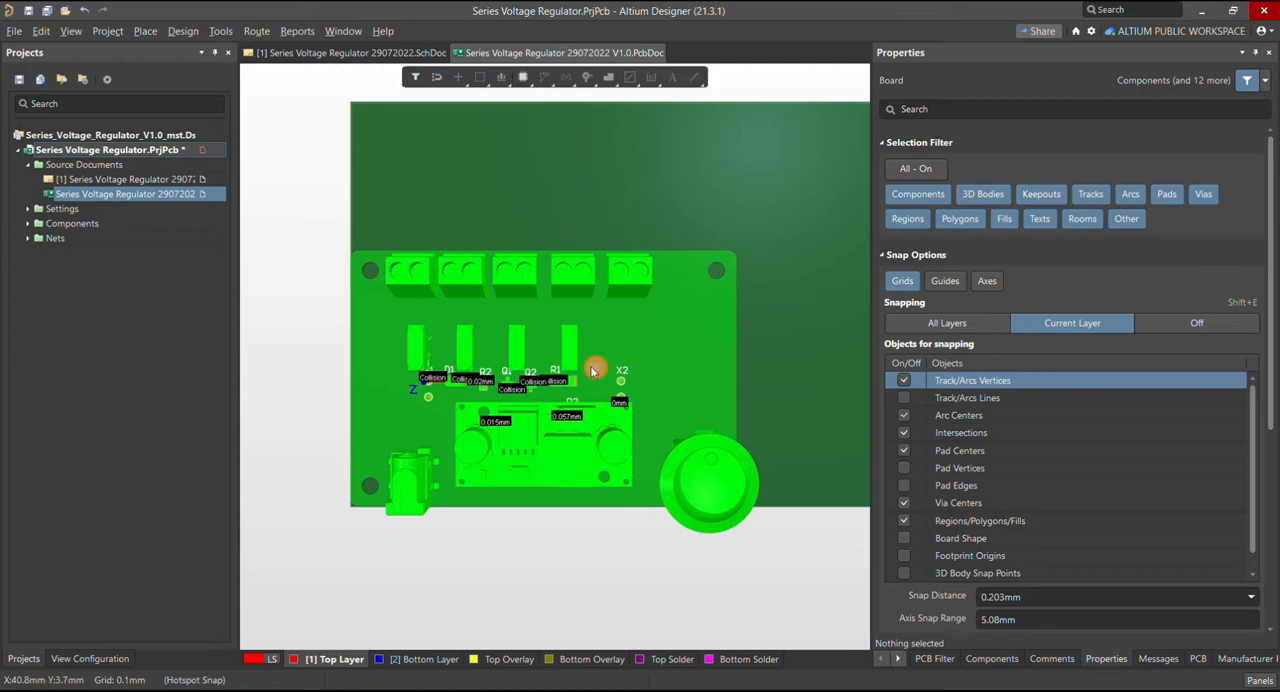
ctrl+scroll(588, 362, up, 2)
ctrl+scroll(592, 343, down, 3)
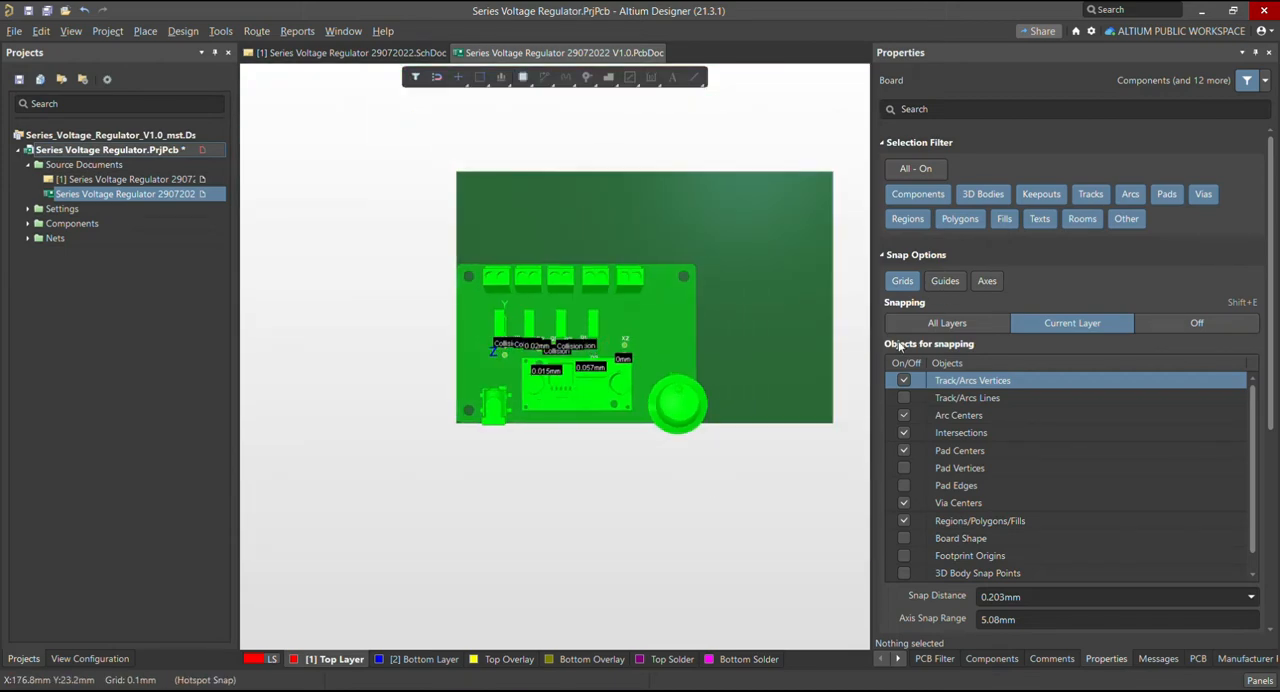
drag(876, 355, 1011, 343)
ctrl+scroll(535, 330, up, 5)
ctrl+scroll(462, 318, down, 3)
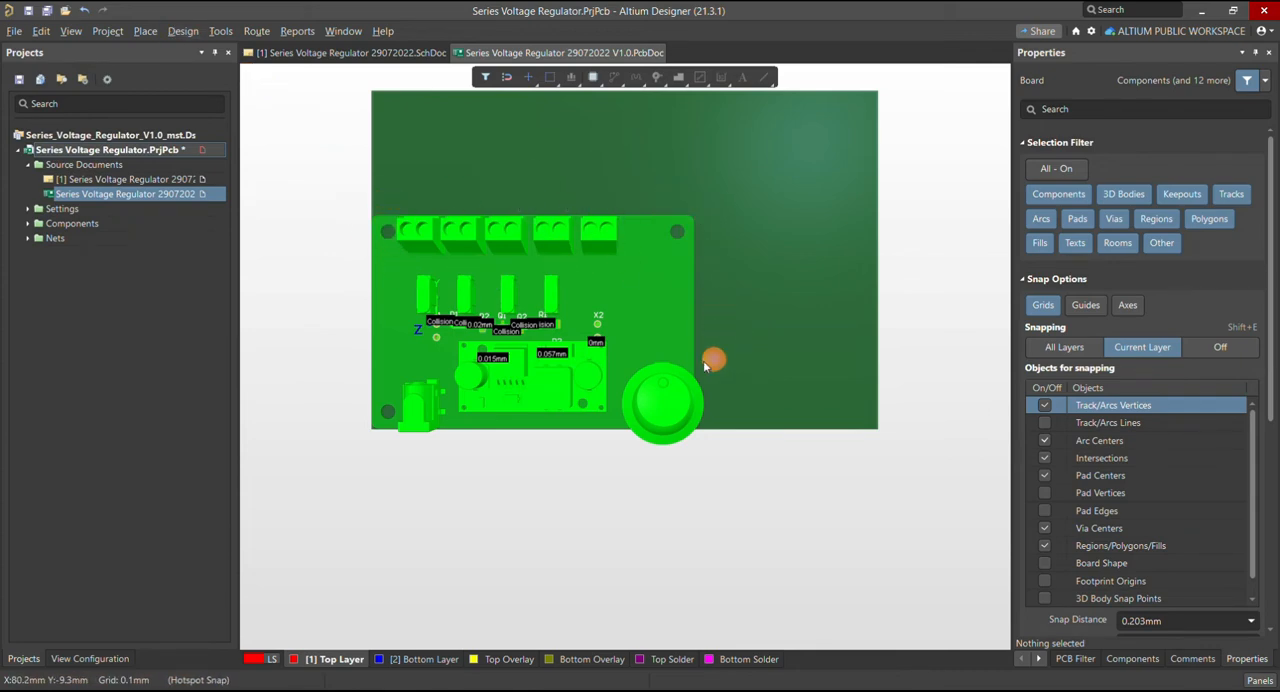
Define the board shape from the 3D body using the top face of the model's PCB, without modifying the model position
click(185, 35)
mouse_move(421, 133)
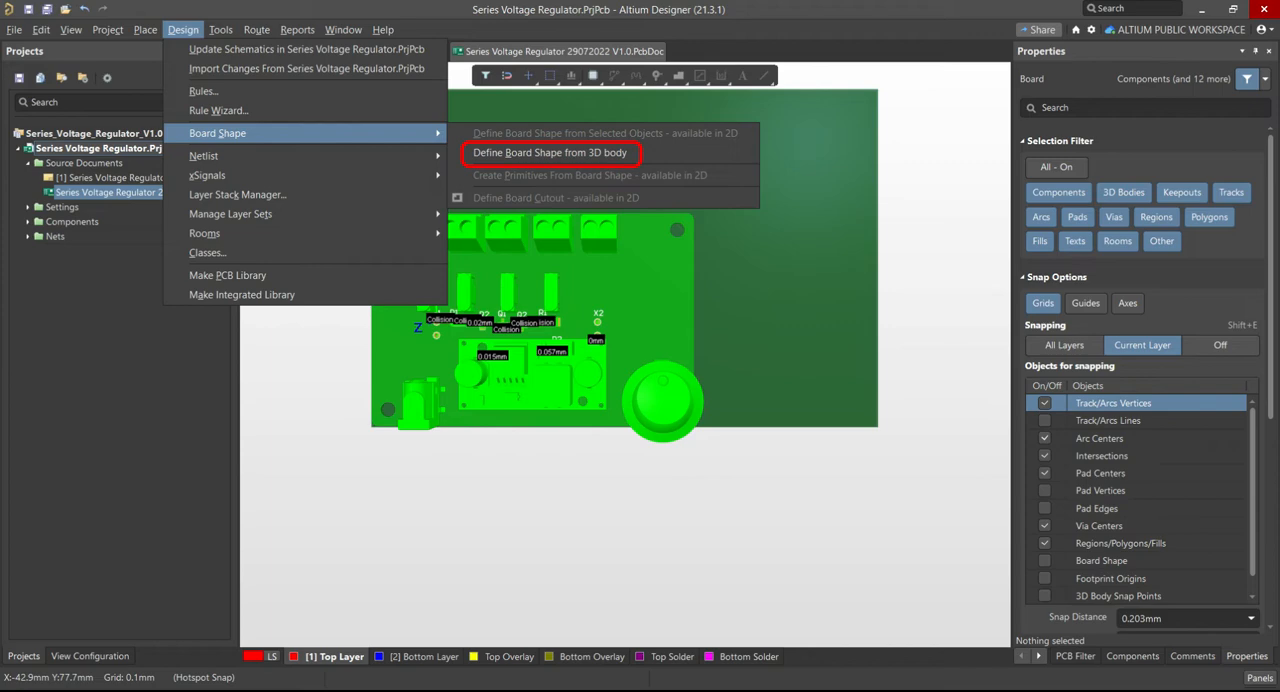
click(550, 152)
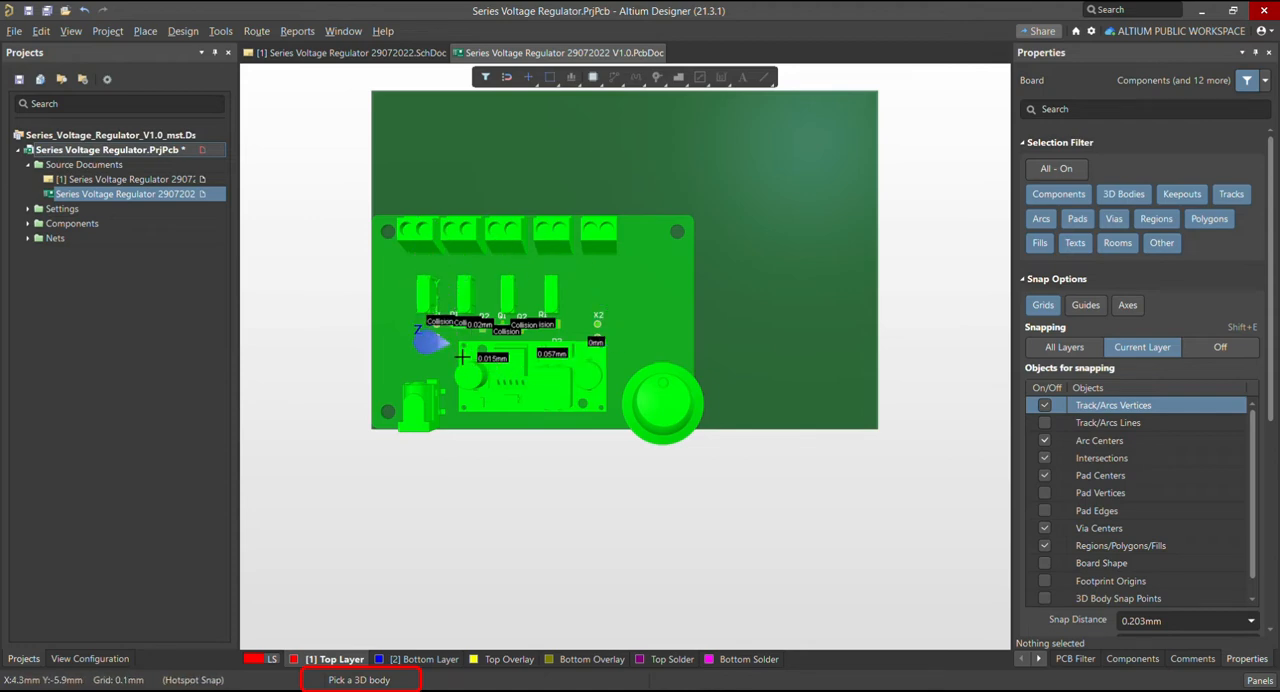
click(674, 297)
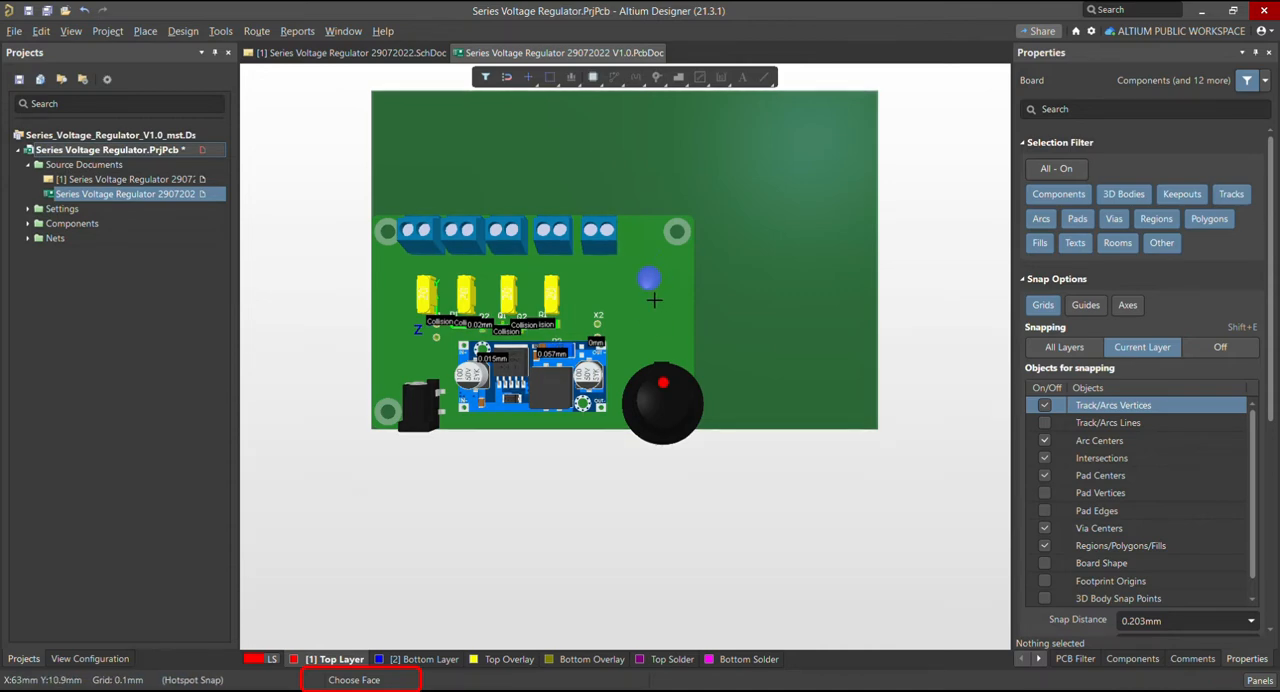
key(ctrl+f)
key(ctrl+f)
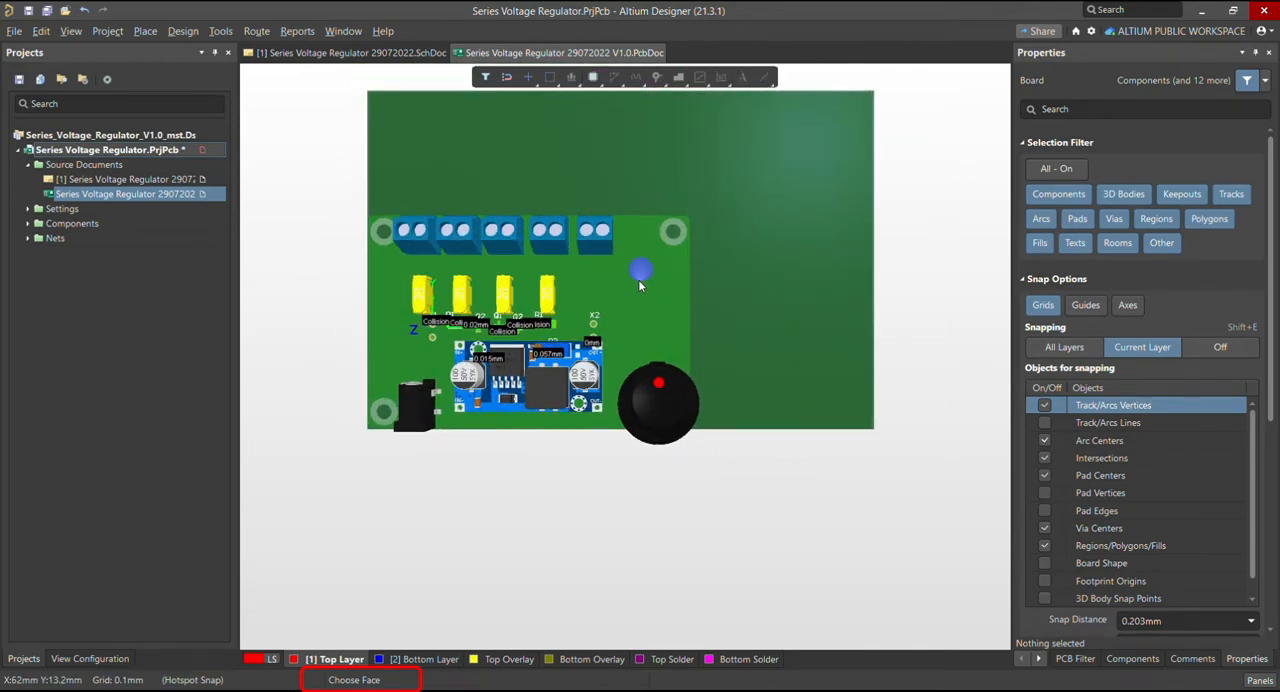
click(616, 286)
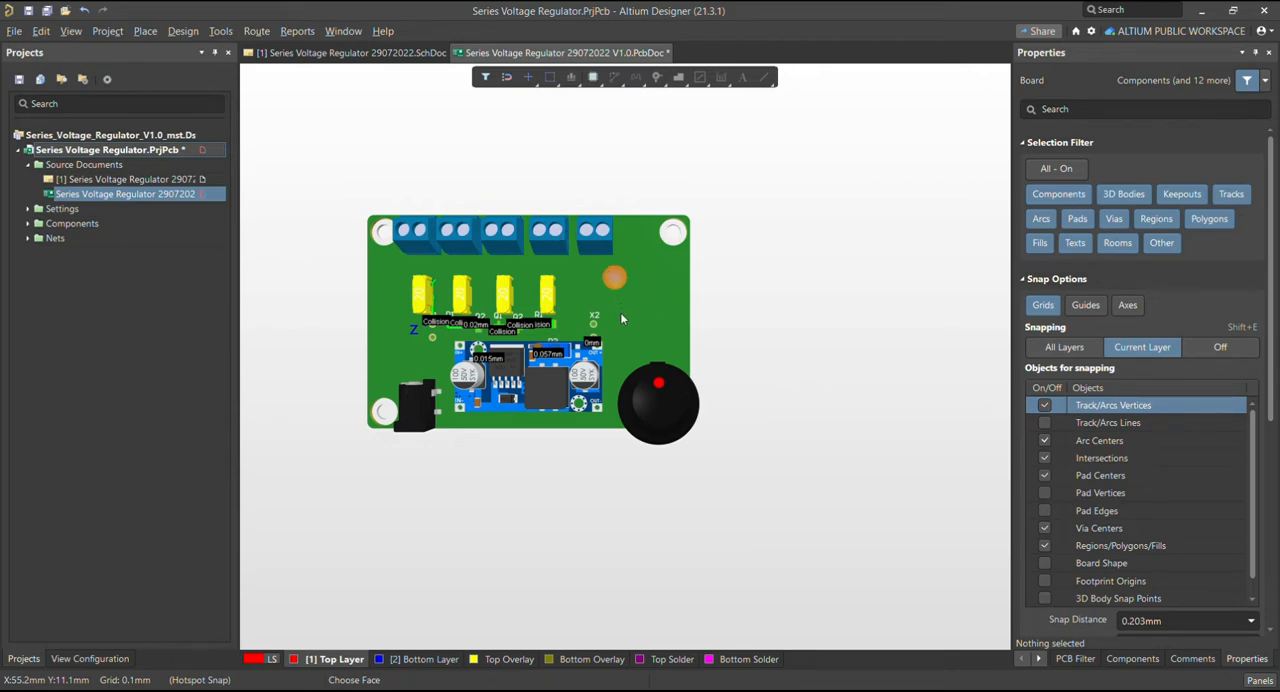
click(620, 343)
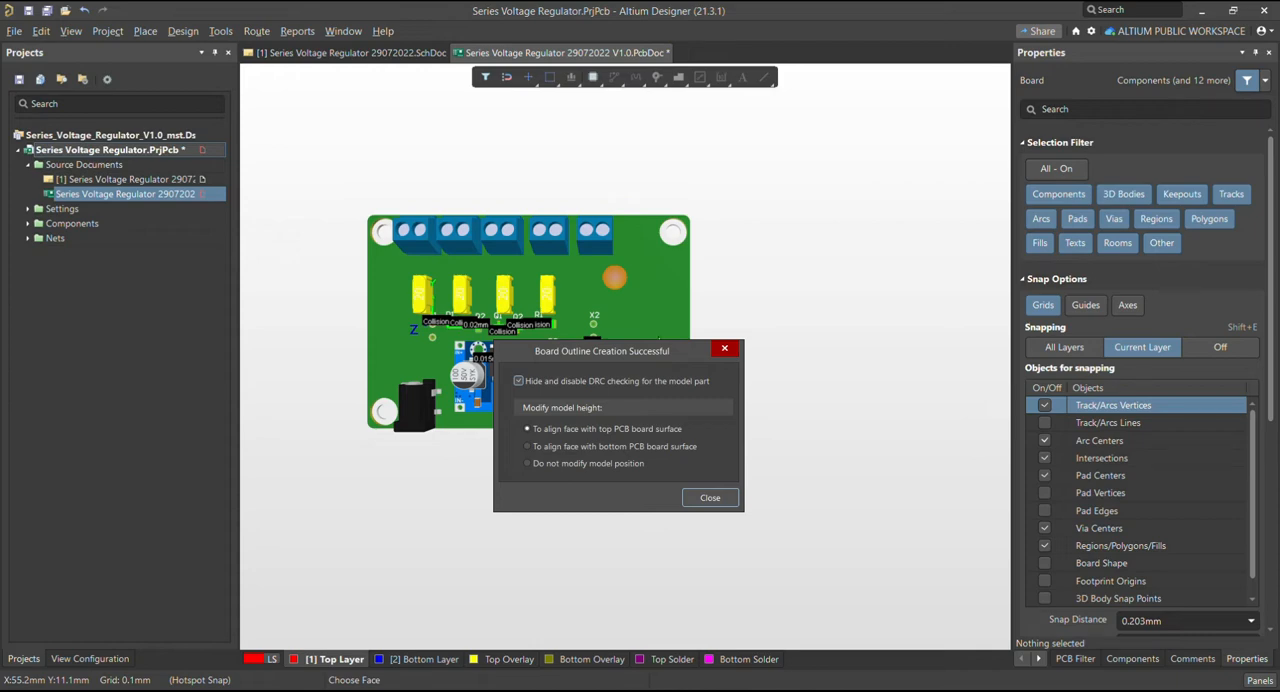
click(528, 463)
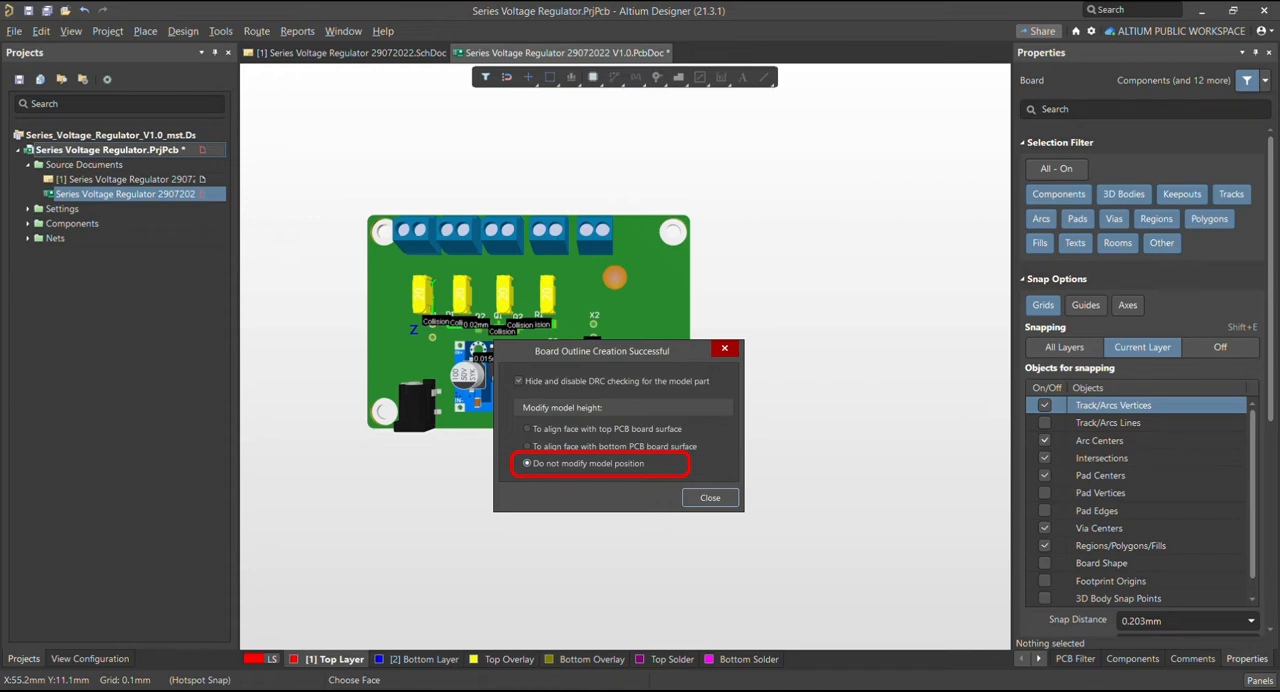
key(Return)
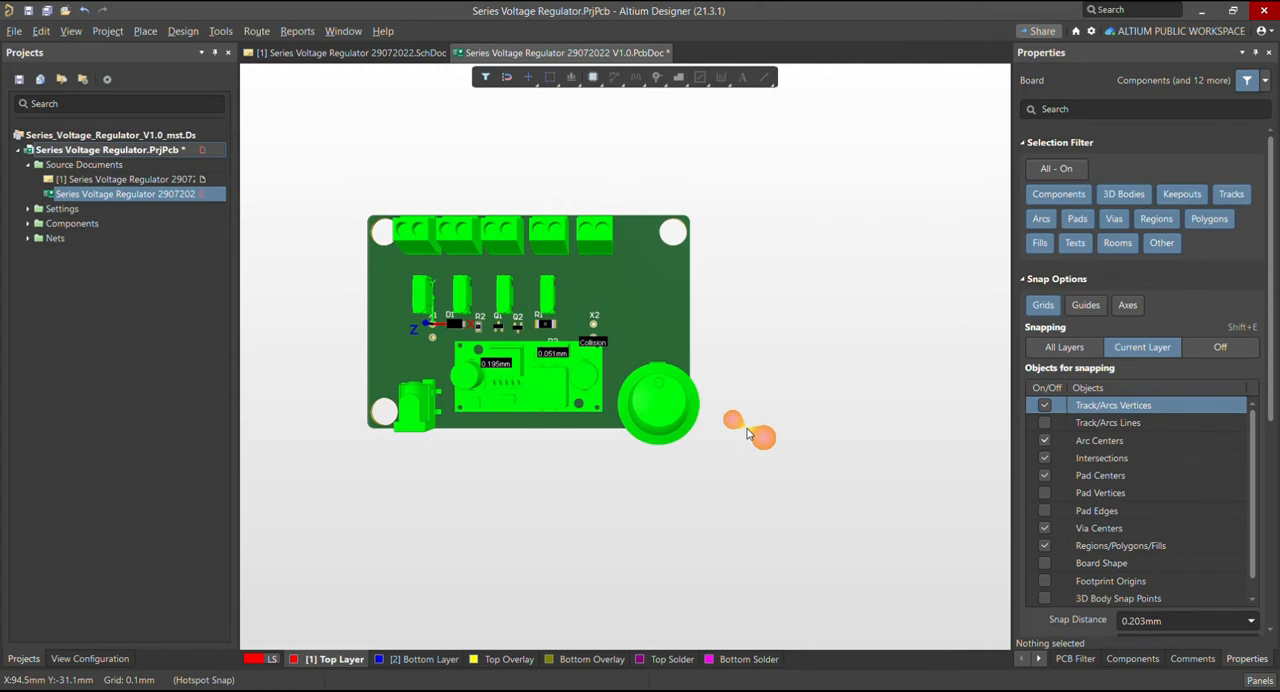
In 2D layout mode, create line and arc primitives from the board shape on the Keep-Out Layer, including cutouts
key(2)
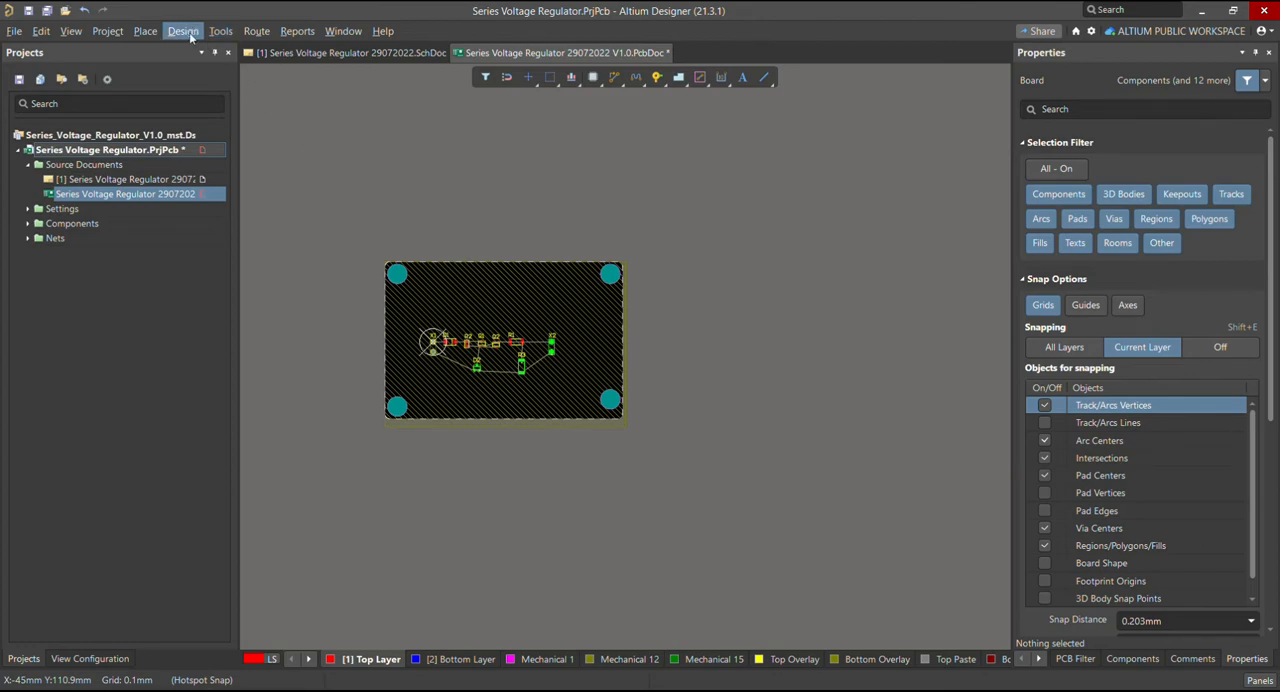
key(d)
key(s)
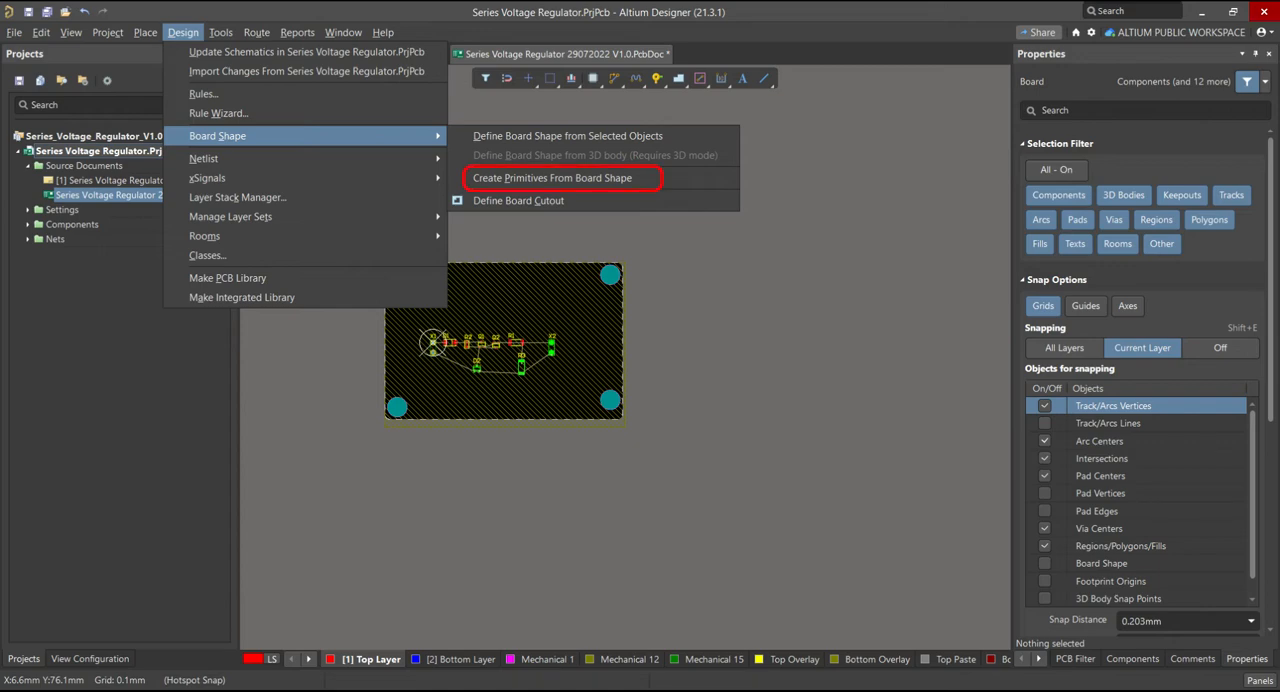
key(p)
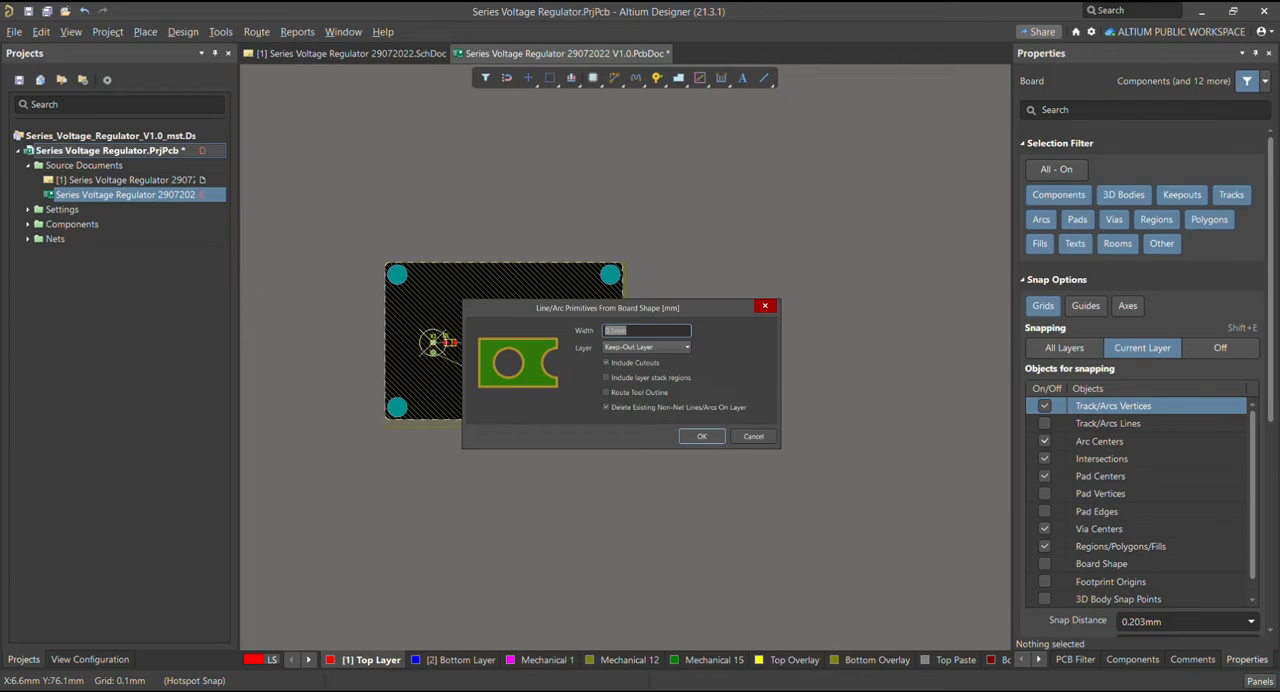
click(702, 436)
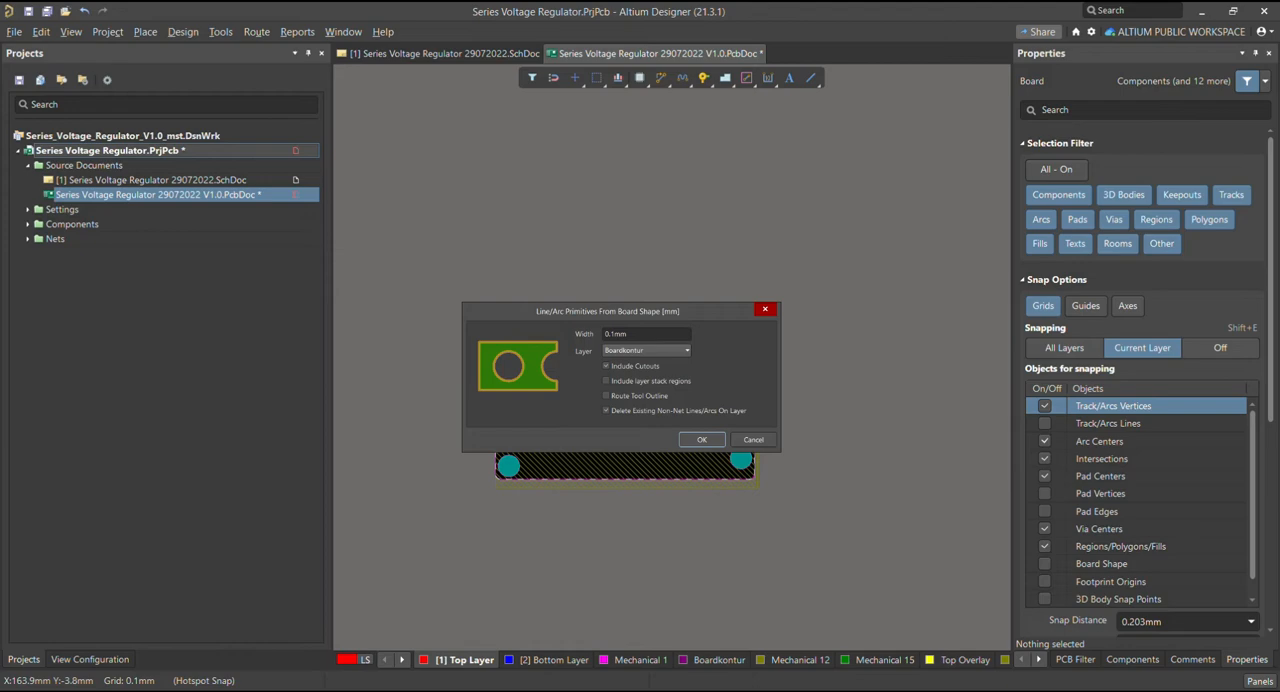
Dismiss the board-shape primitives settings for the Boardkontur layer, widen the editing area and save the PCB document
click(745, 438)
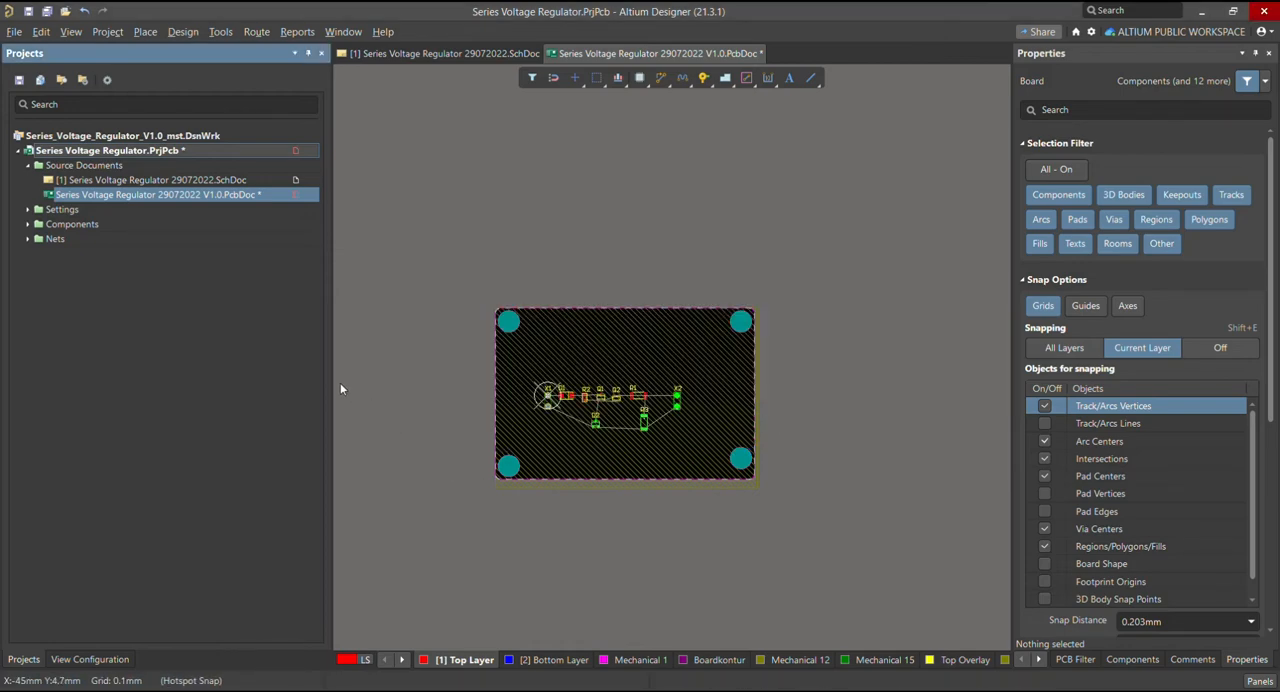
drag(330, 395, 233, 388)
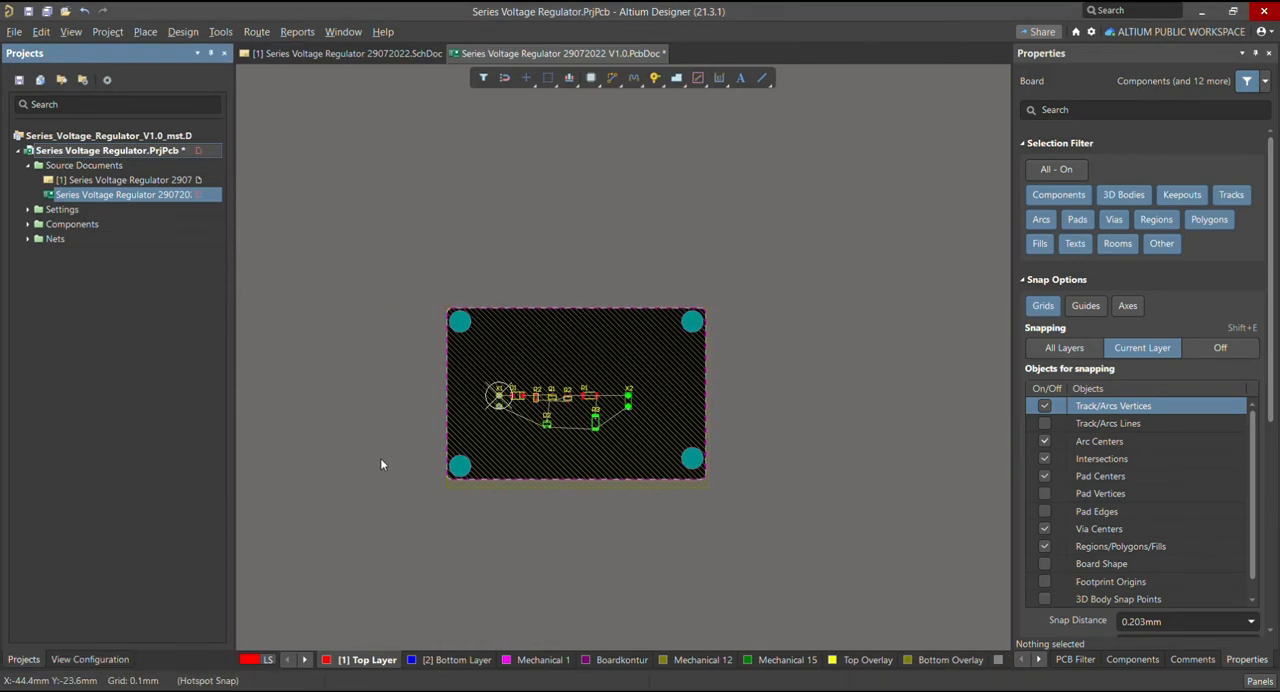
key(ctrl+s)
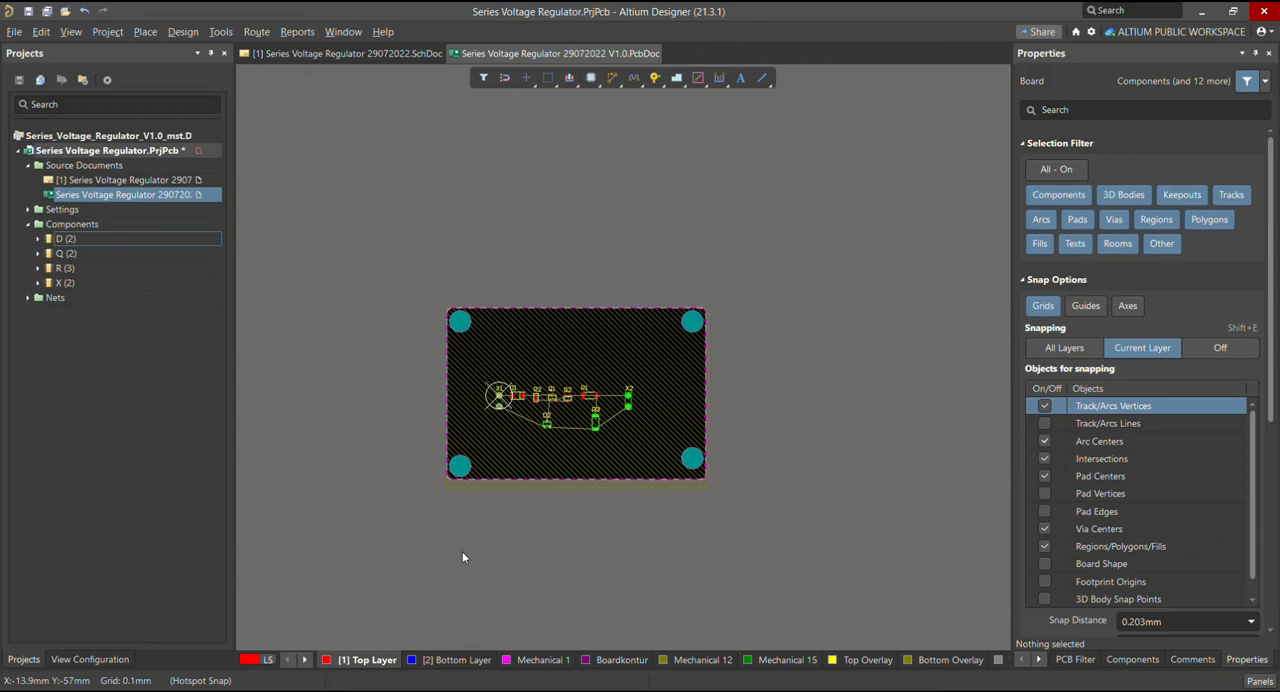
Turn on single-layer view and check the generated board outline on the Keep-Out Layer
key(shift+s)
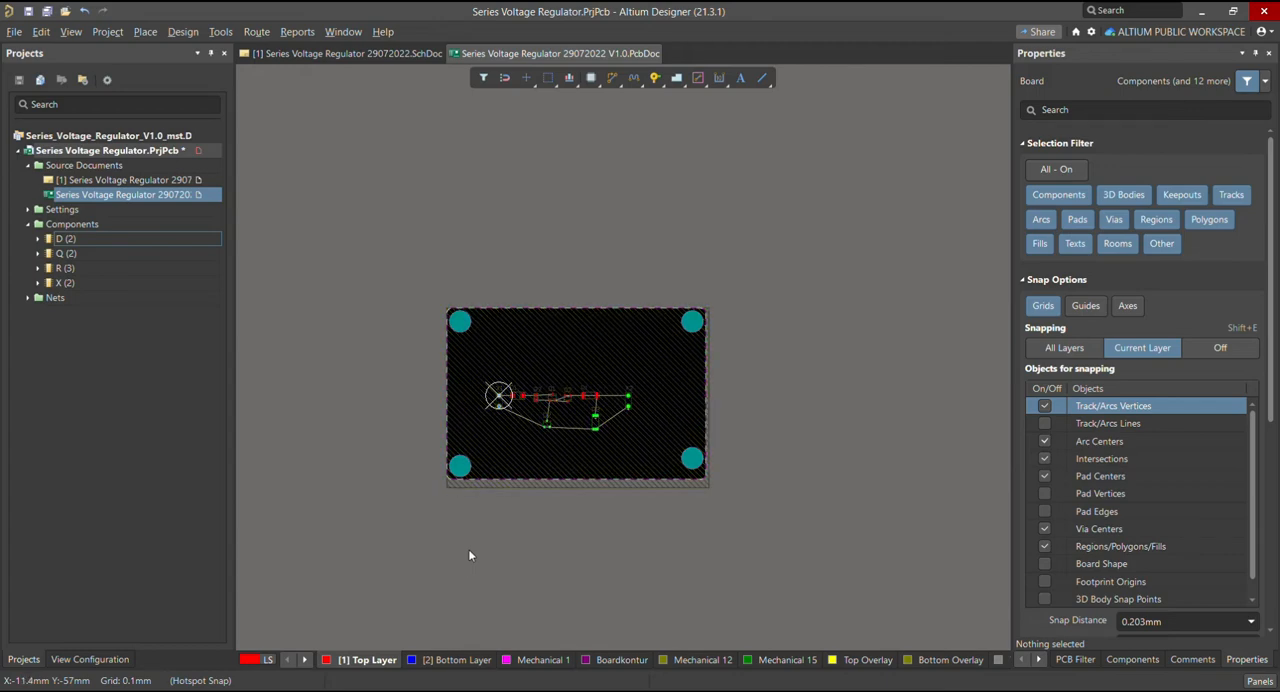
click(306, 661)
click(306, 661)
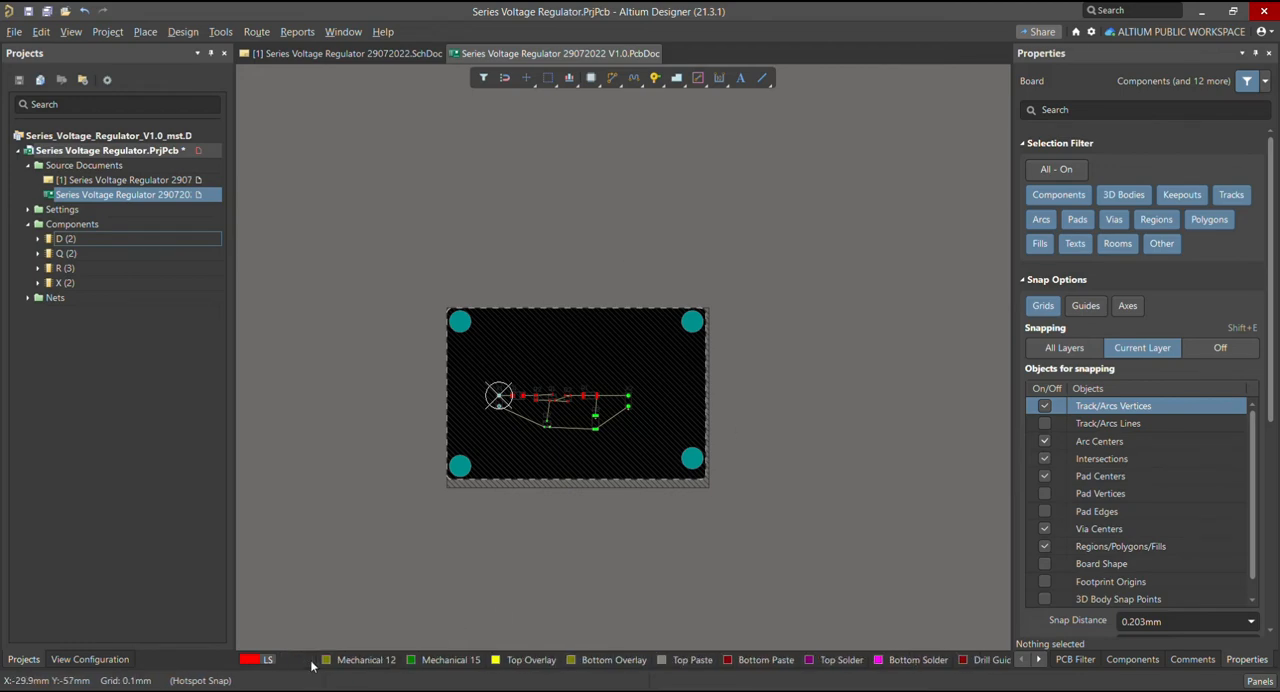
click(306, 661)
click(306, 661)
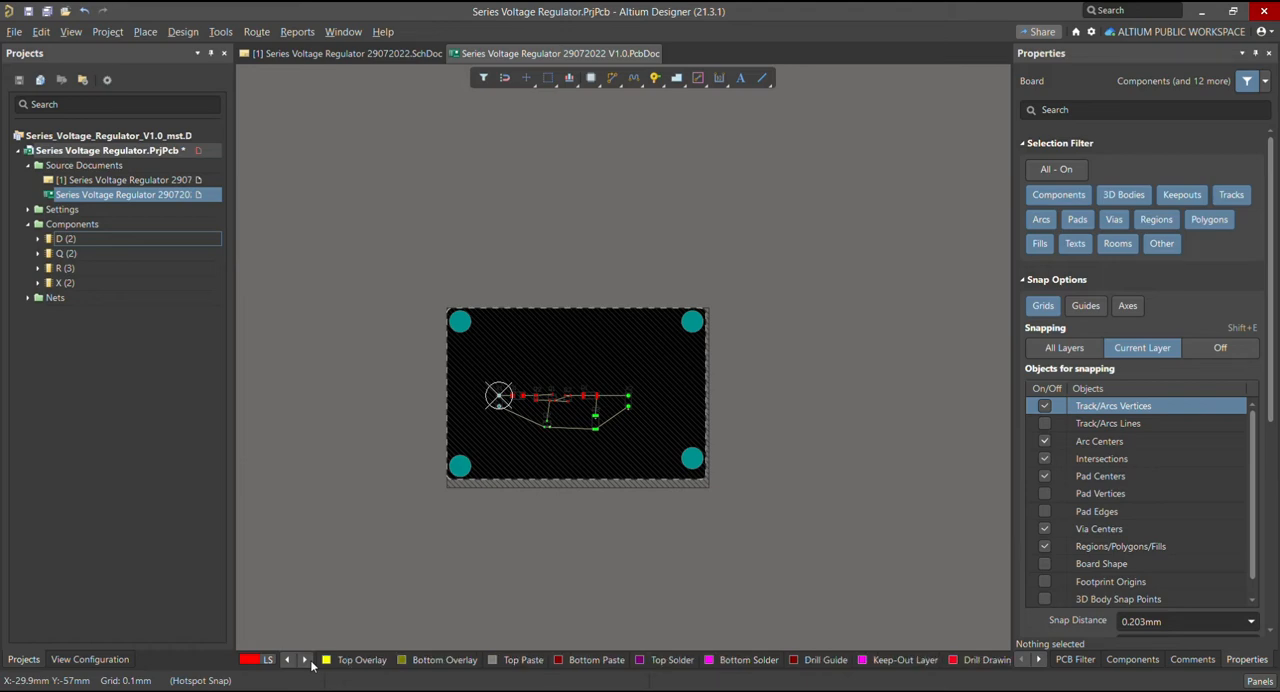
click(306, 661)
click(306, 661)
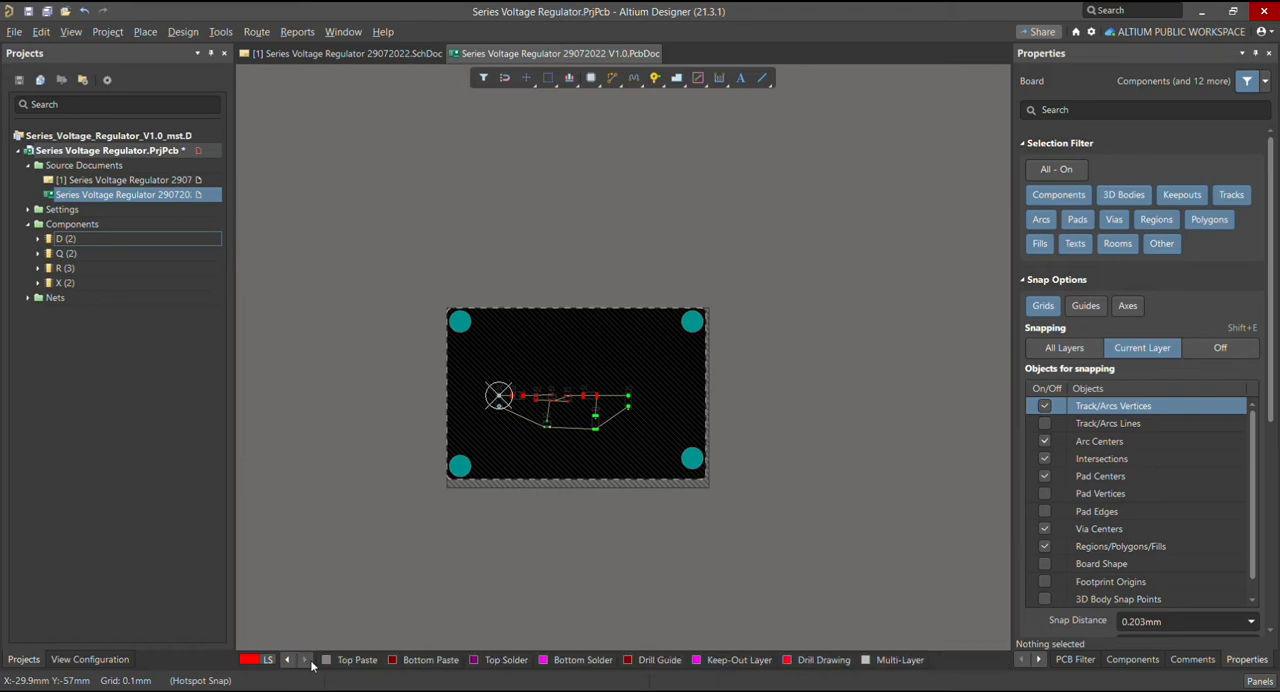
click(741, 660)
ctrl+scroll(621, 366, up, 5)
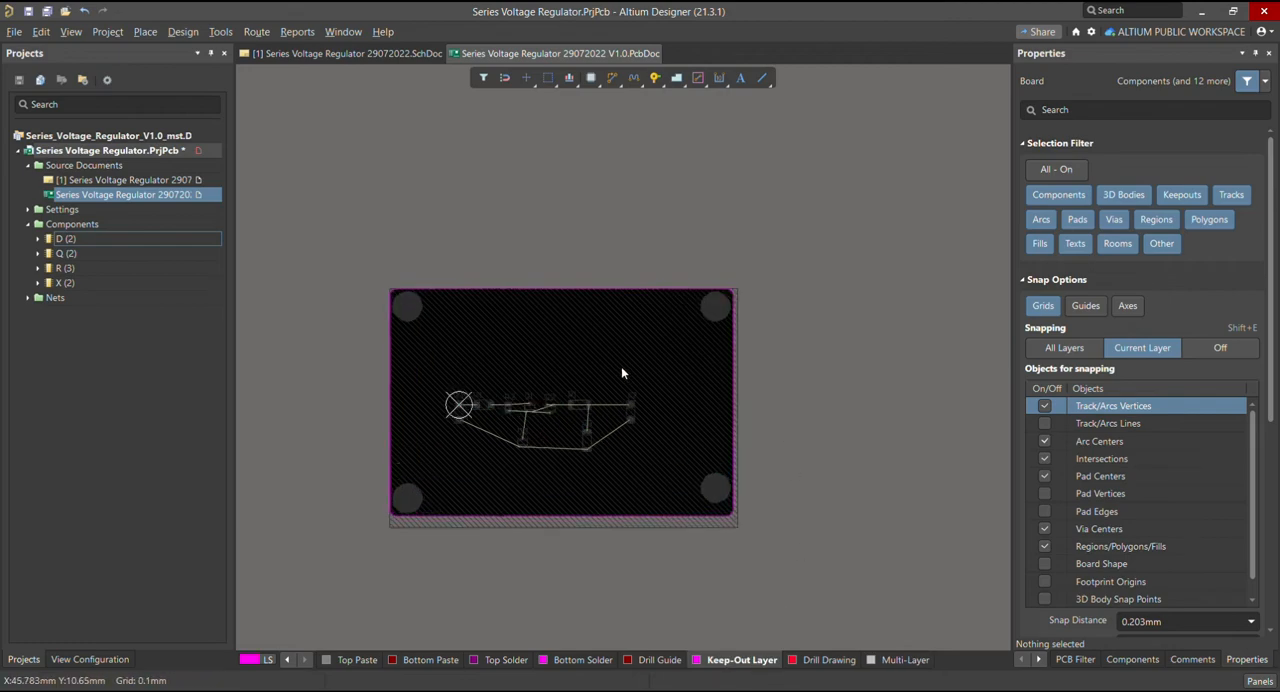
ctrl+scroll(744, 364, down, 3)
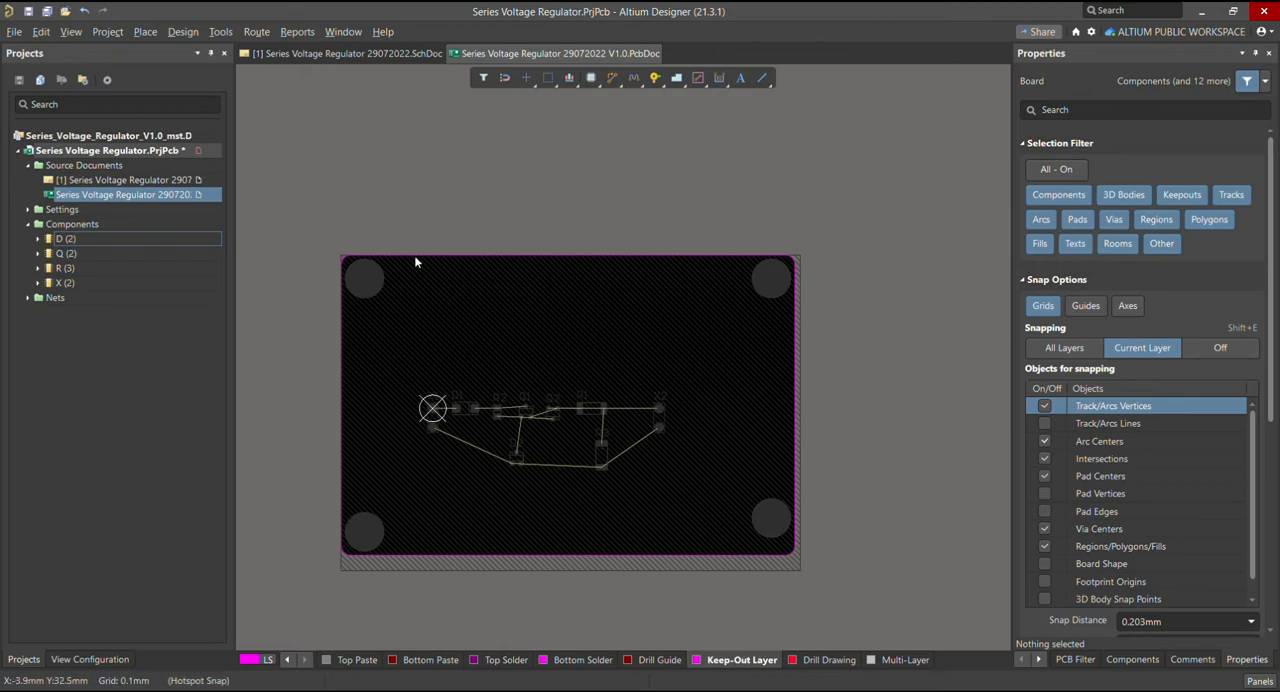
click(287, 660)
click(287, 660)
click(287, 660)
click(287, 660)
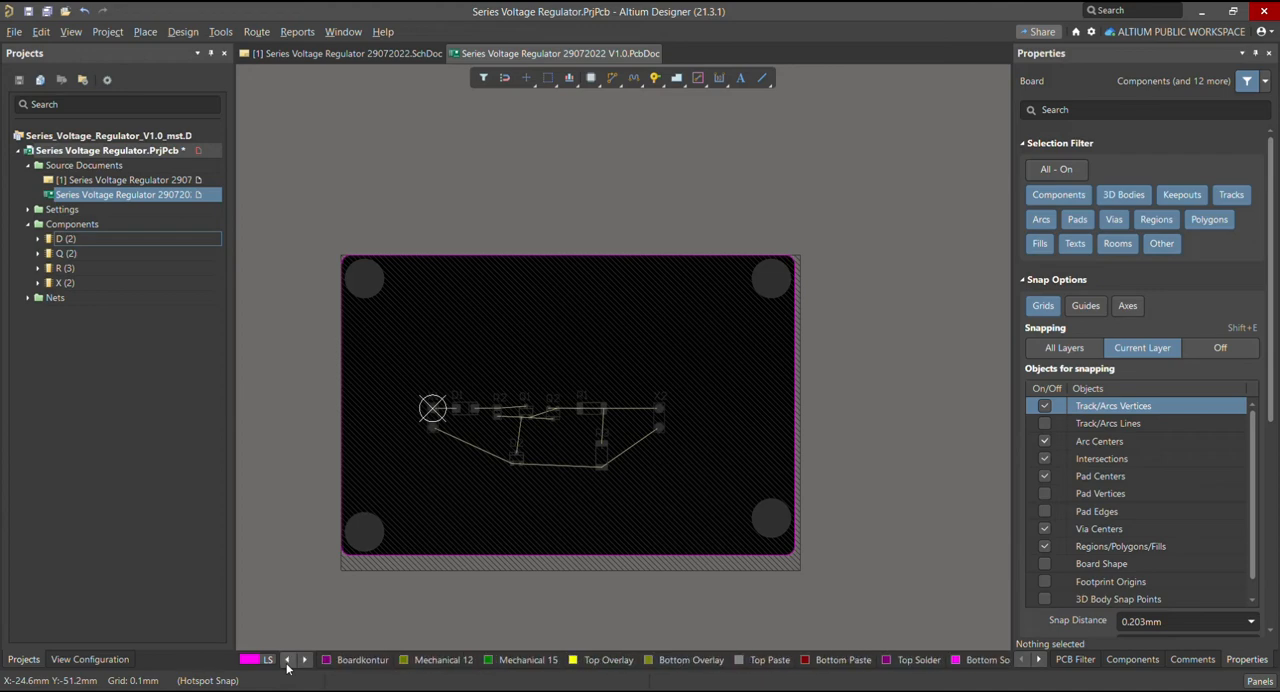
click(287, 660)
click(287, 660)
click(287, 660)
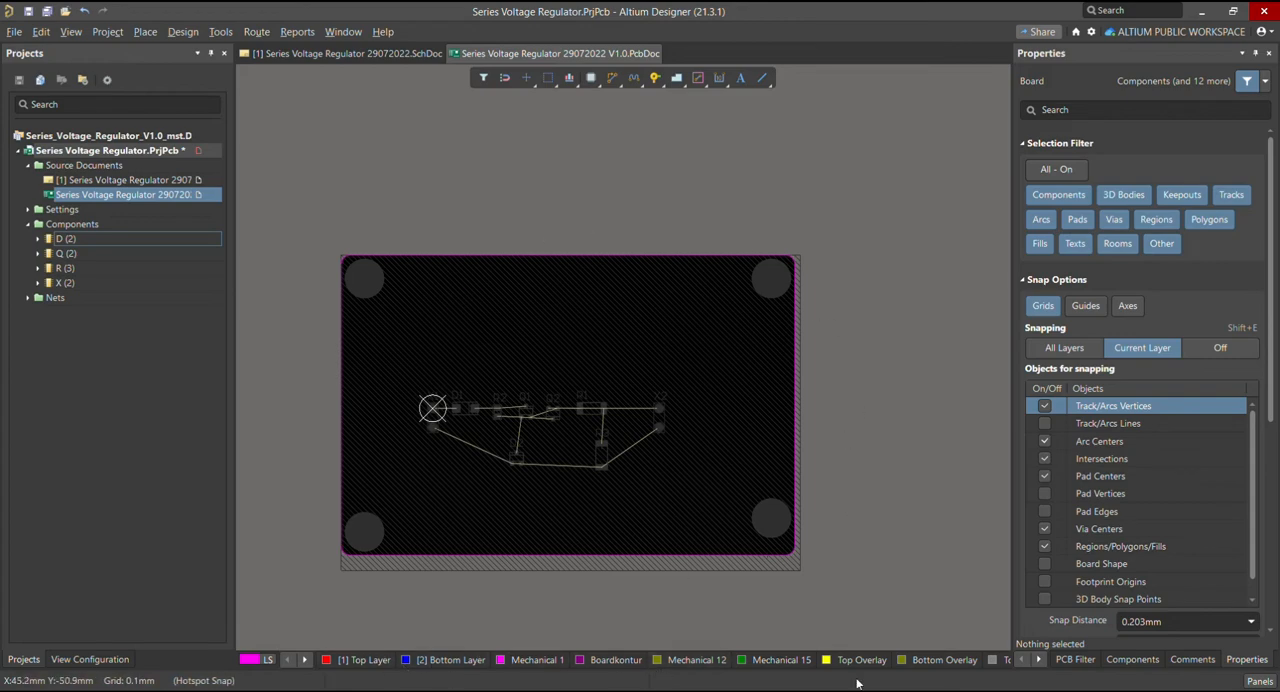
click(304, 660)
click(304, 660)
click(304, 660)
click(304, 660)
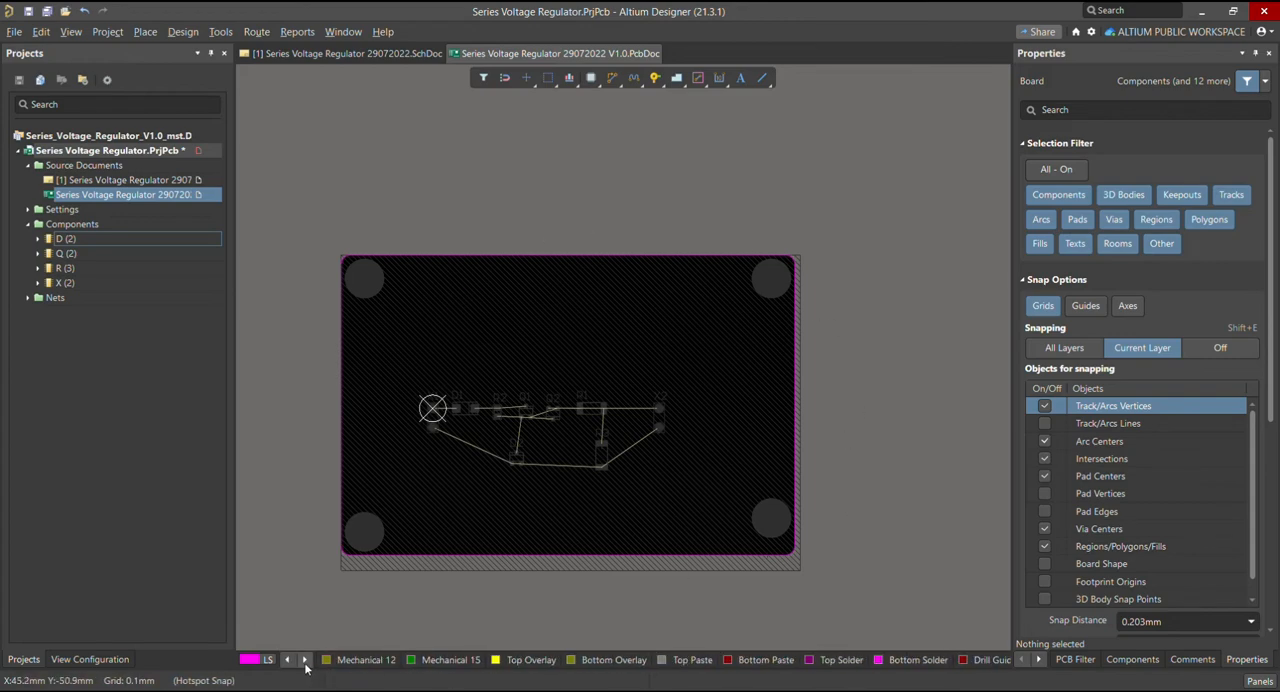
click(304, 660)
click(304, 660)
click(304, 660)
click(304, 660)
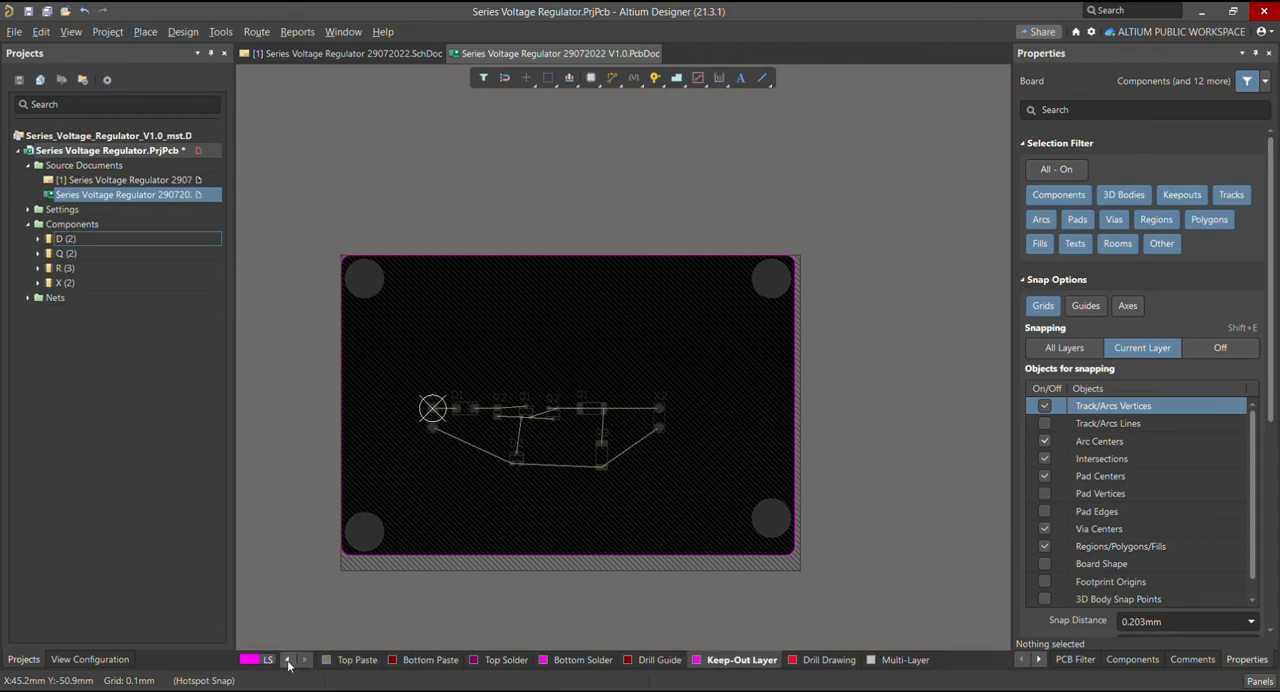
Make Boardkontur the active layer and inspect its board outline closely along the edges and a corner
click(288, 660)
click(288, 660)
click(288, 660)
click(288, 660)
click(288, 660)
click(288, 660)
click(288, 660)
click(288, 660)
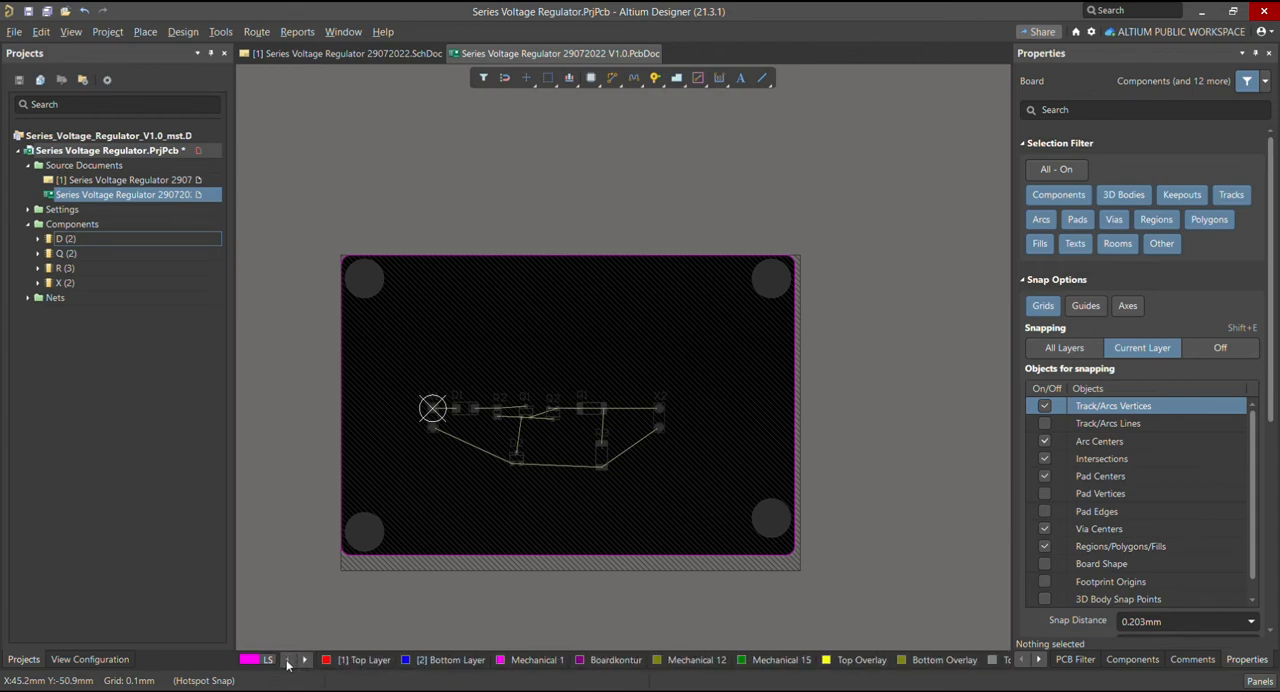
click(614, 661)
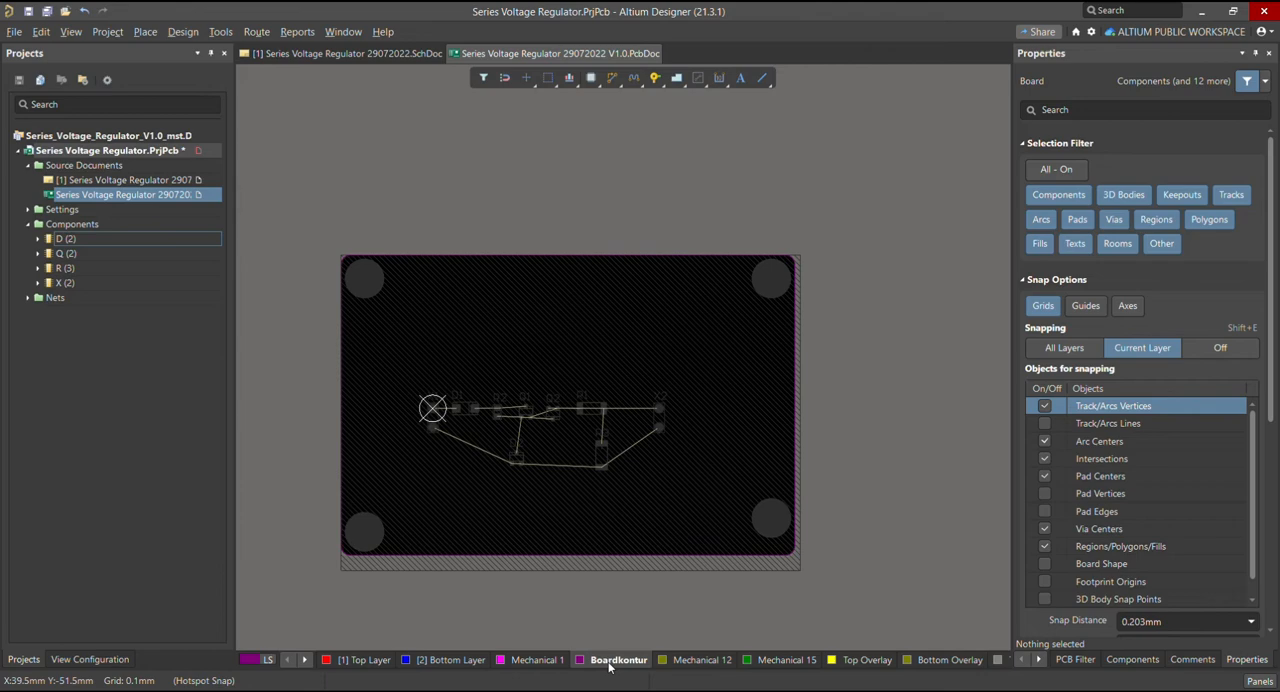
ctrl+scroll(439, 560, up, 1)
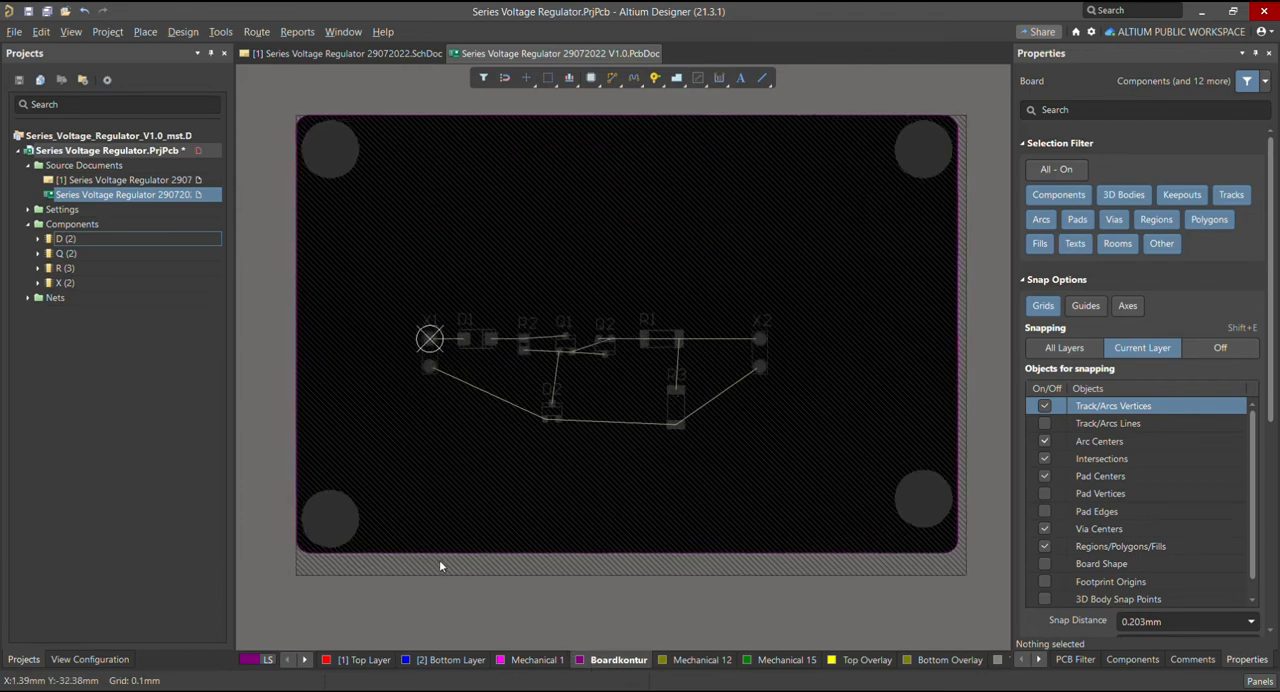
ctrl+scroll(390, 546, up, 1)
ctrl+scroll(408, 548, down, 2)
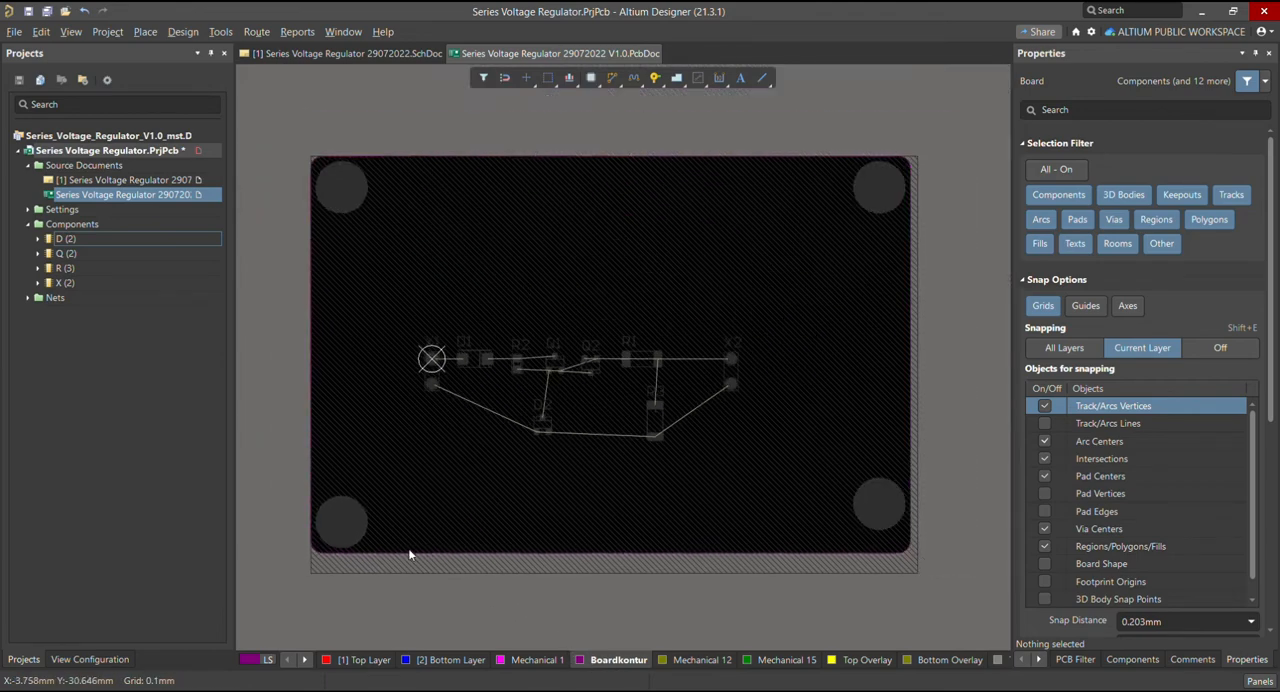
ctrl+scroll(915, 510, up, 4)
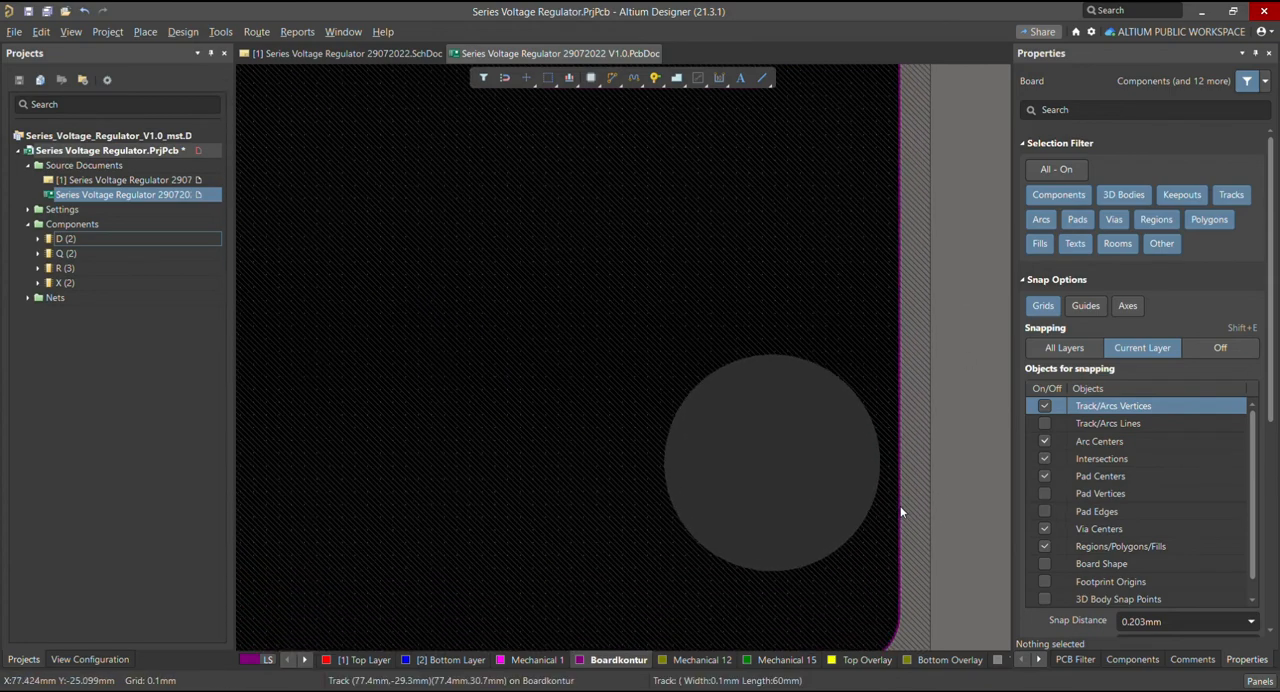
ctrl+scroll(793, 402, down, 5)
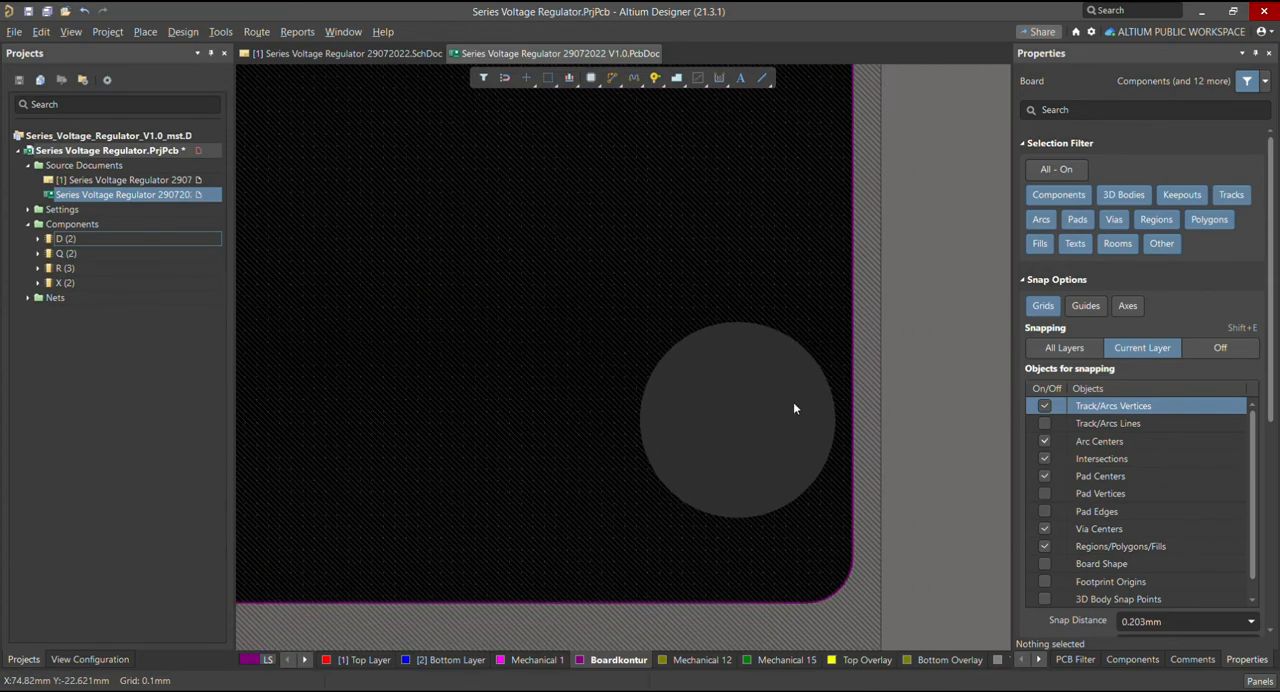
Fit the whole board in view and switch it to 3D layout mode
key(ctrl+Page_Down)
key(ctrl+Page_Down)
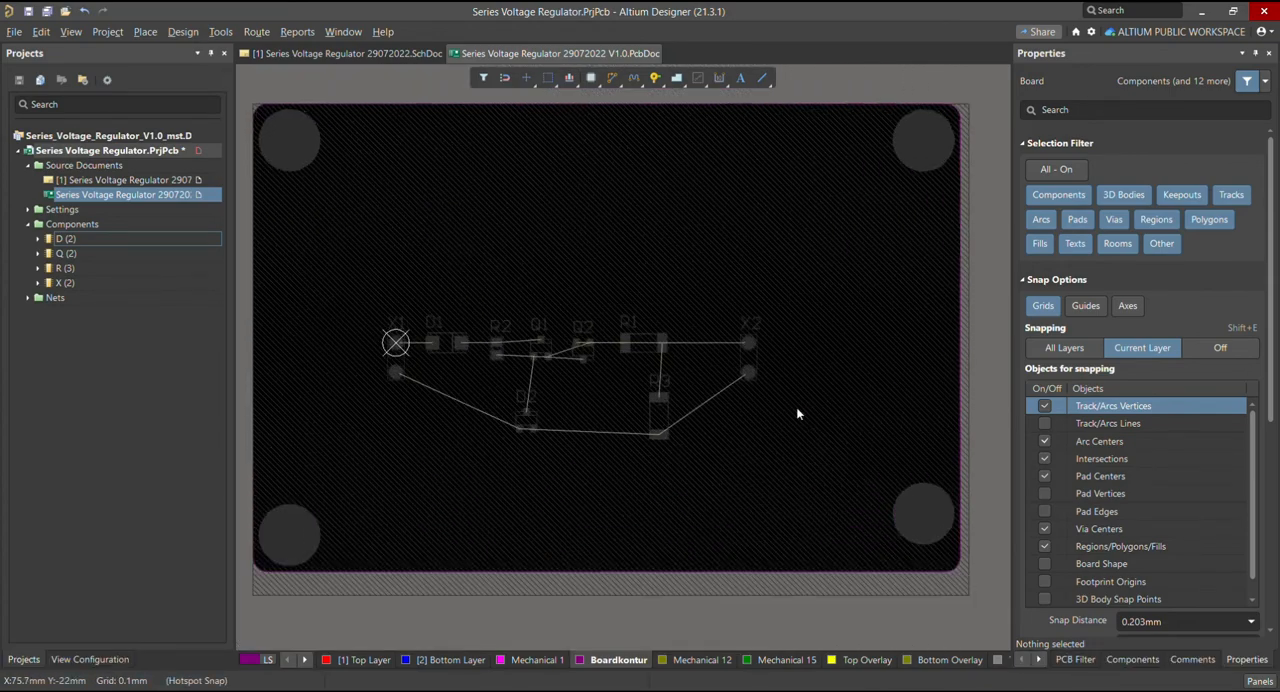
ctrl+scroll(624, 411, down, 2)
key(3)
ctrl+scroll(625, 404, down, 3)
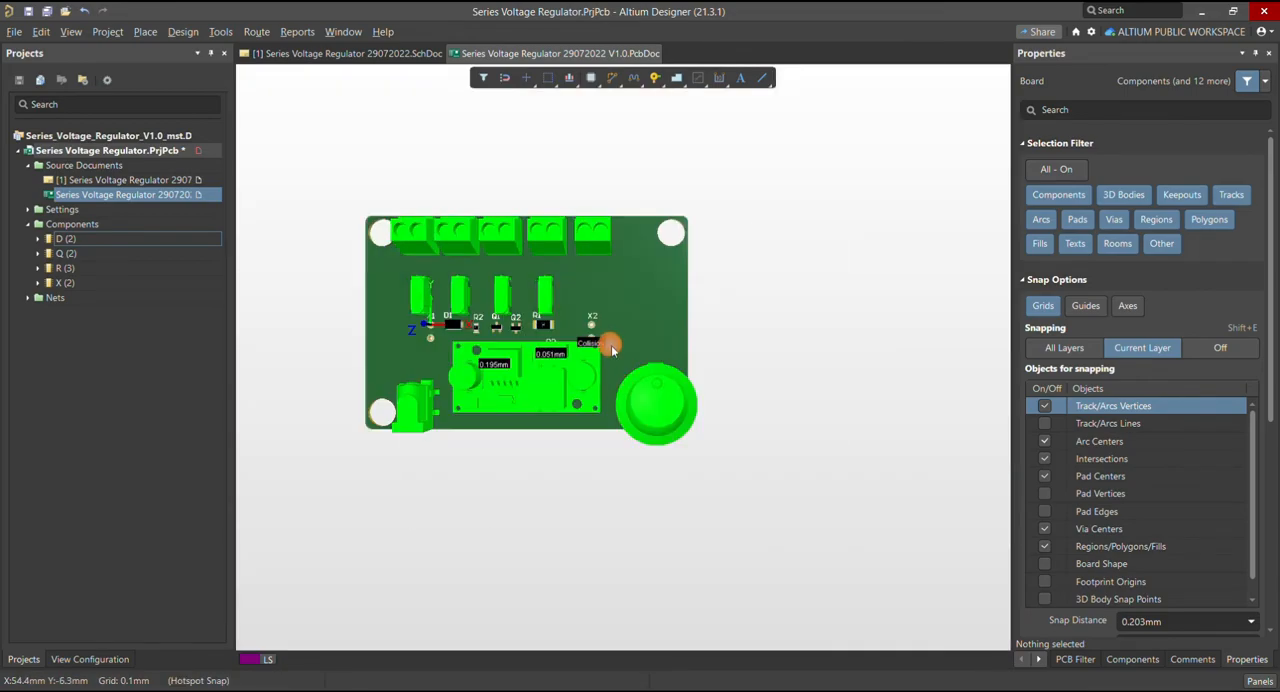
key(ctrl+Page_Down)
ctrl+scroll(566, 406, down, 3)
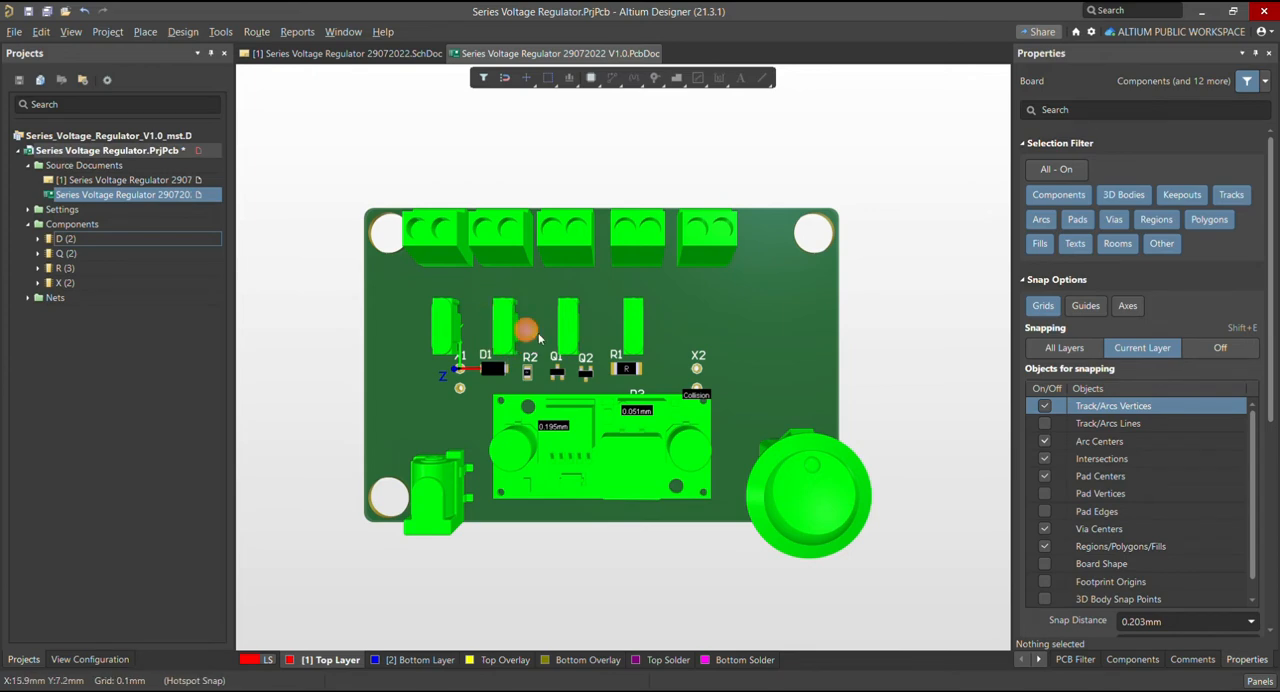
Examine the cad_gunther_pcb model against the board, flipping the board to its underside and back
click(734, 320)
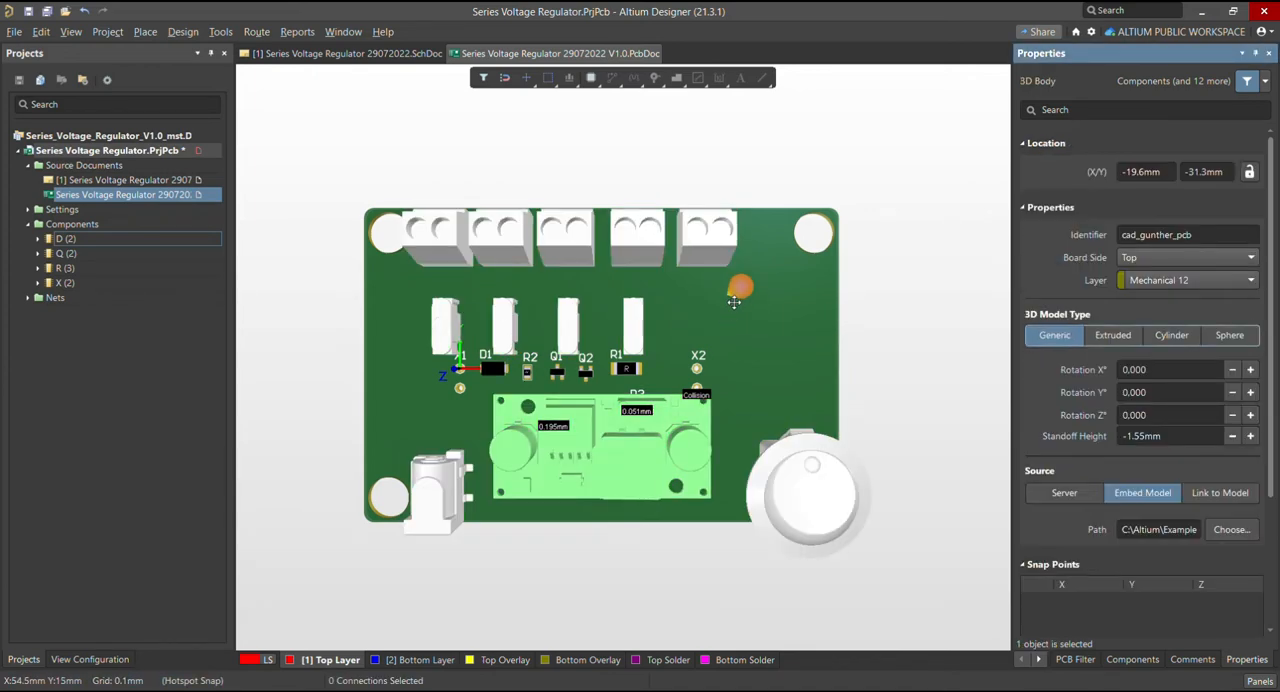
ctrl+scroll(508, 285, down, 2)
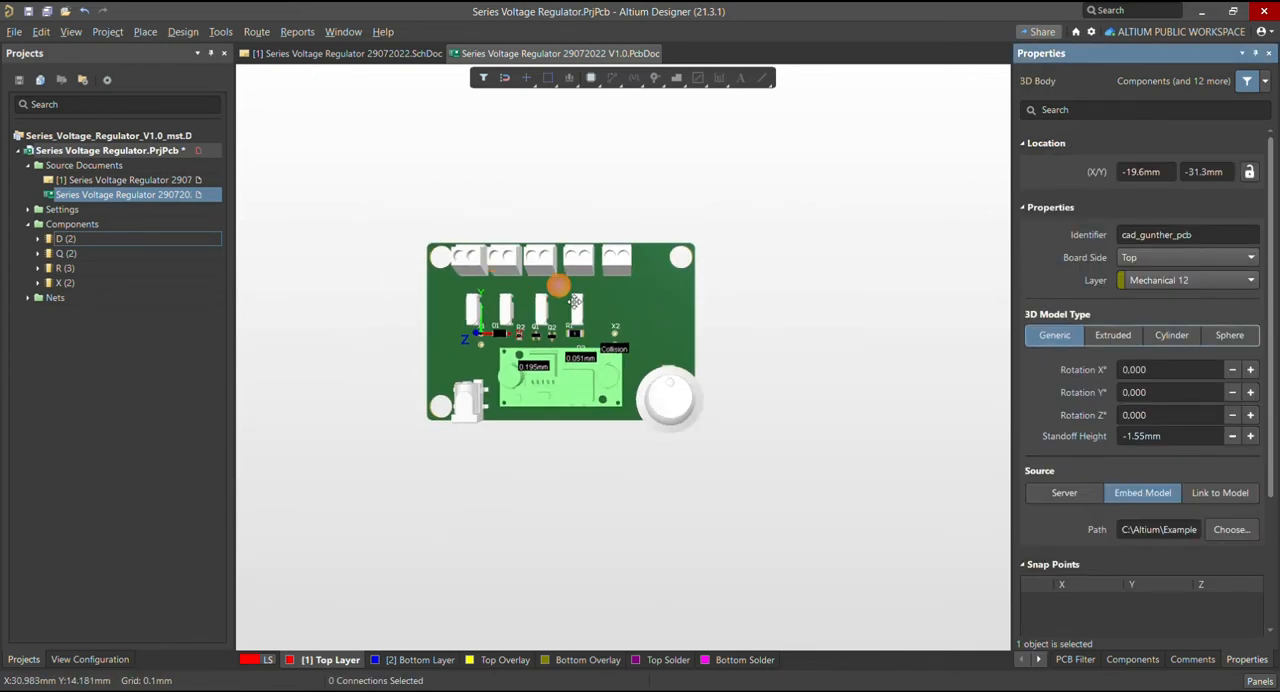
ctrl+scroll(603, 305, up, 2)
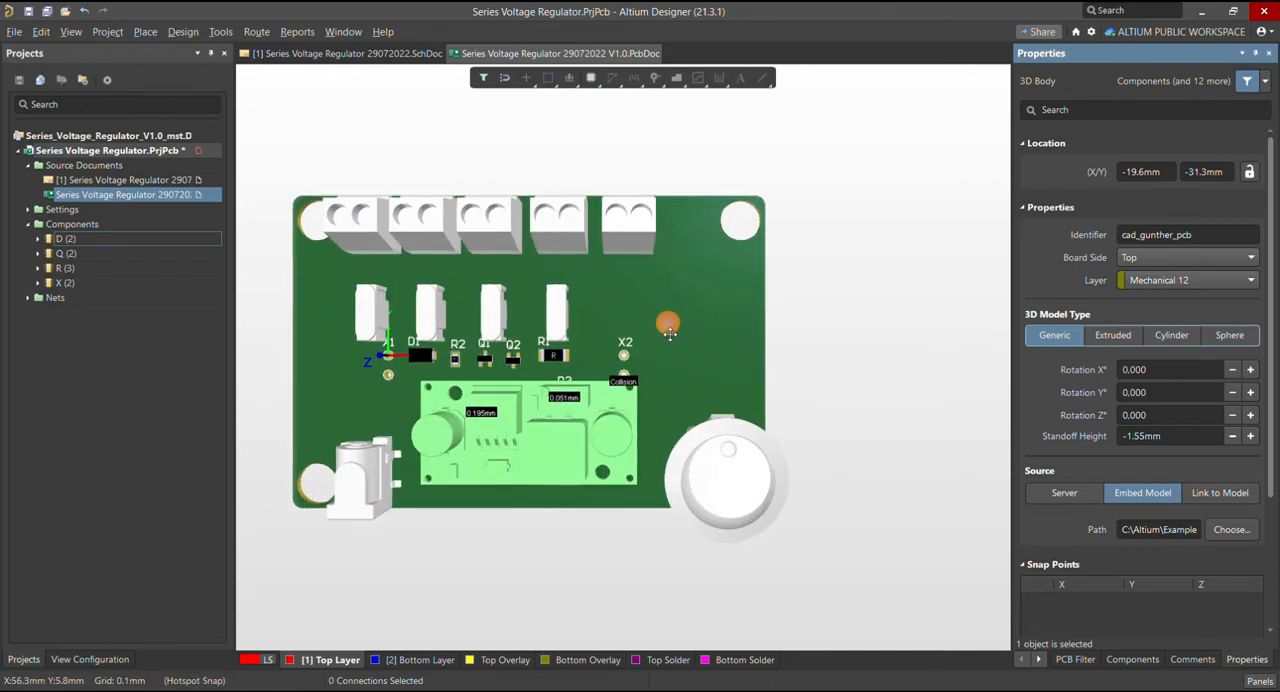
click(710, 347)
key(ctrl+f)
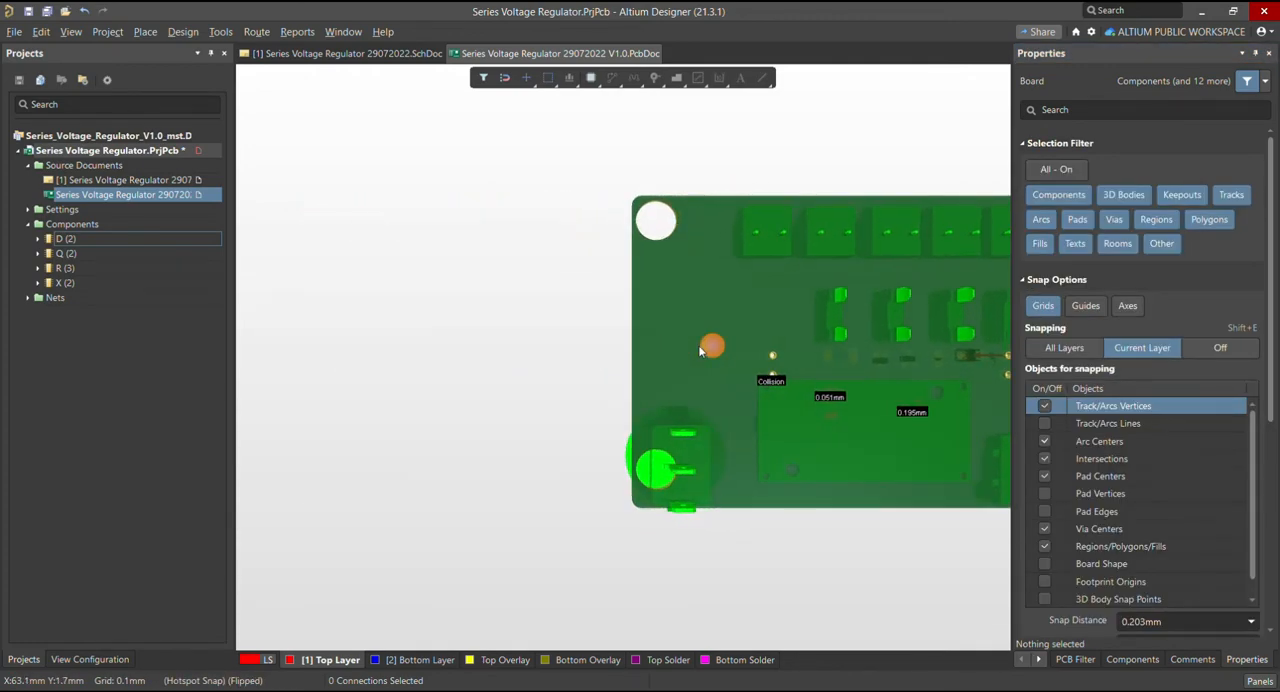
key(ctrl+f)
ctrl+scroll(400, 360, up, 2)
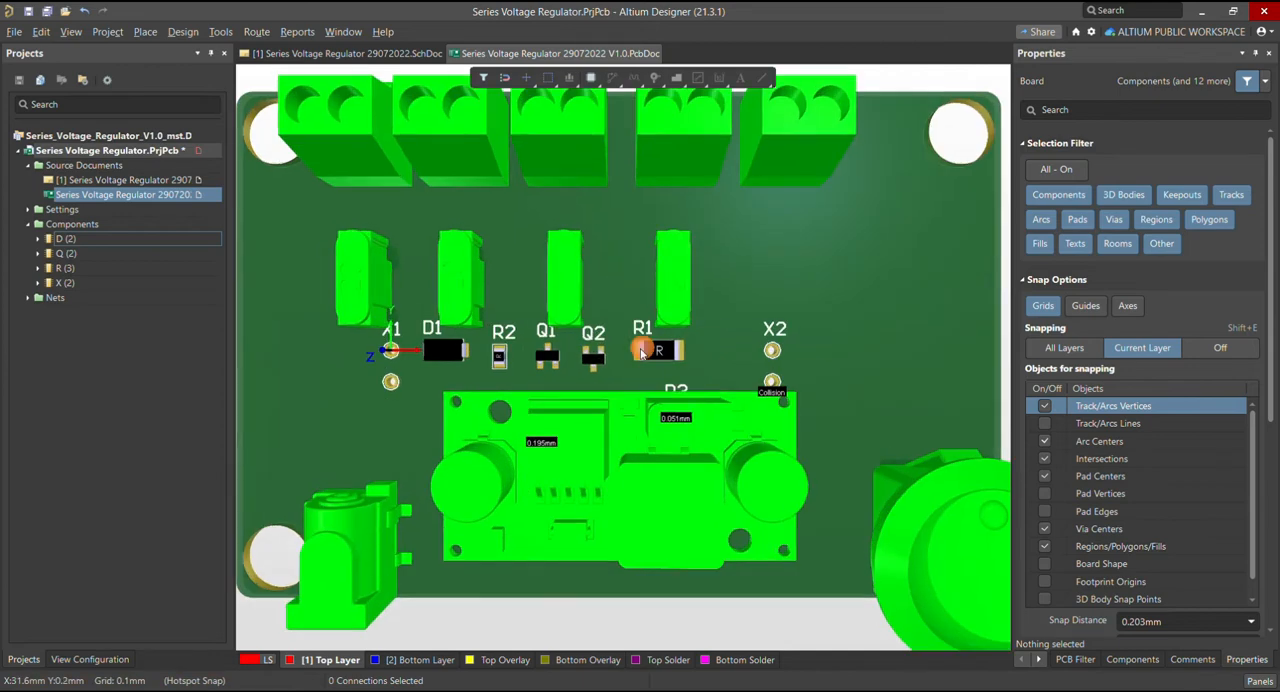
ctrl+scroll(516, 351, down, 2)
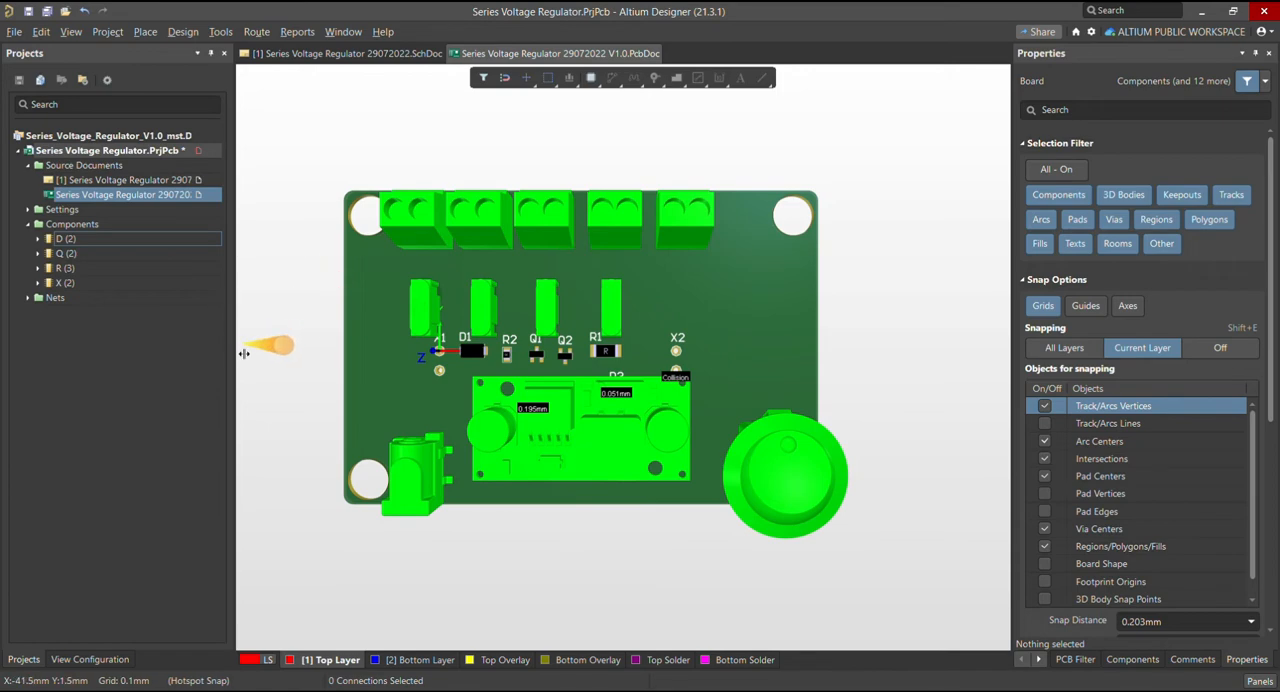
Select the cad_gunther_pcb 3D body, narrow the project tree and widen the area showing the model's properties
drag(216, 356, 155, 356)
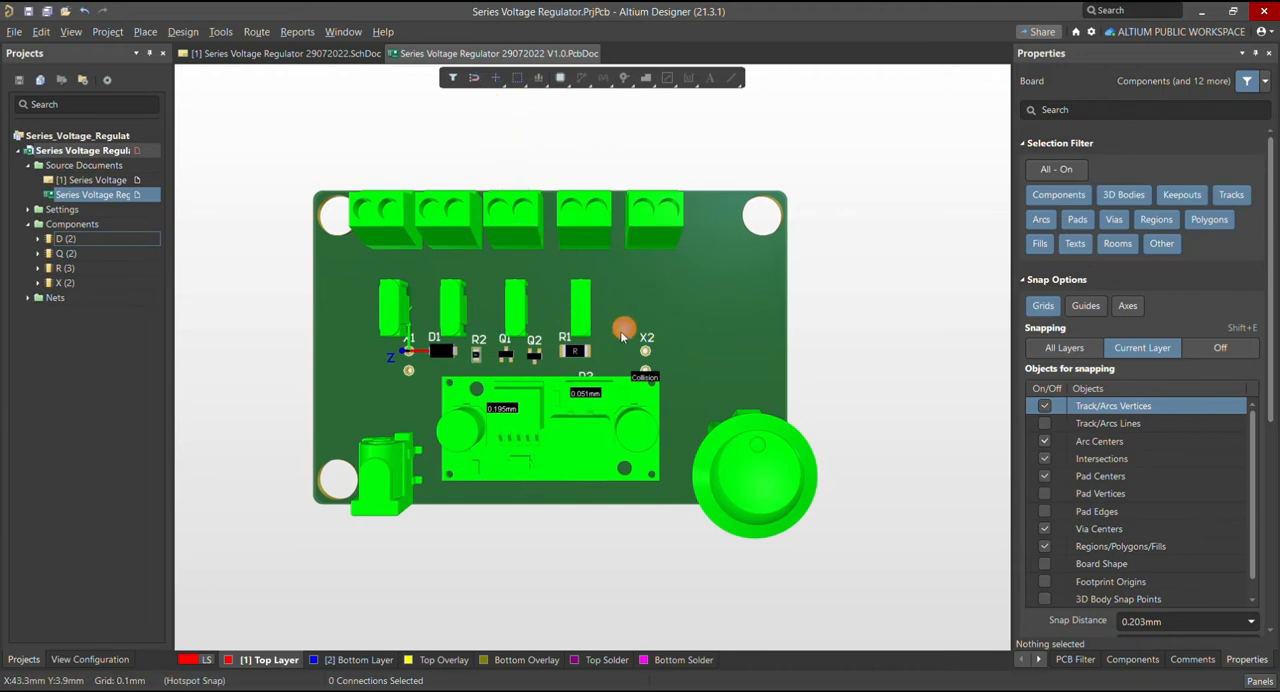
click(724, 277)
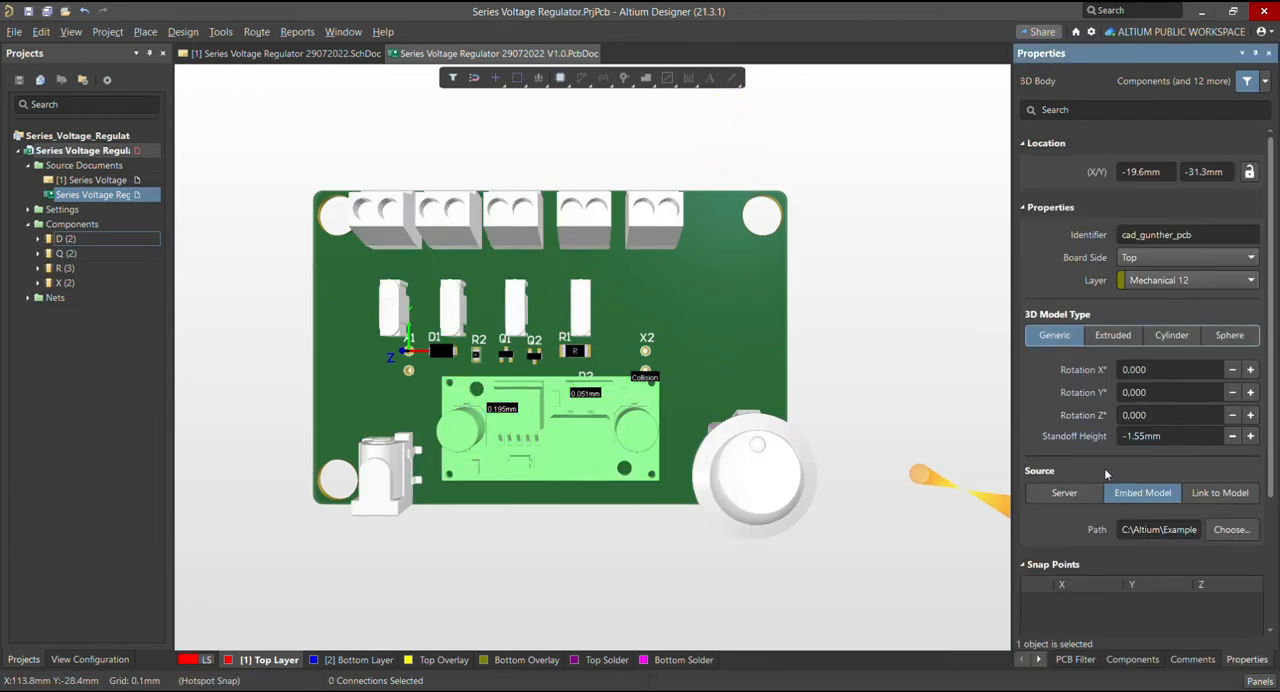
drag(1016, 465, 906, 476)
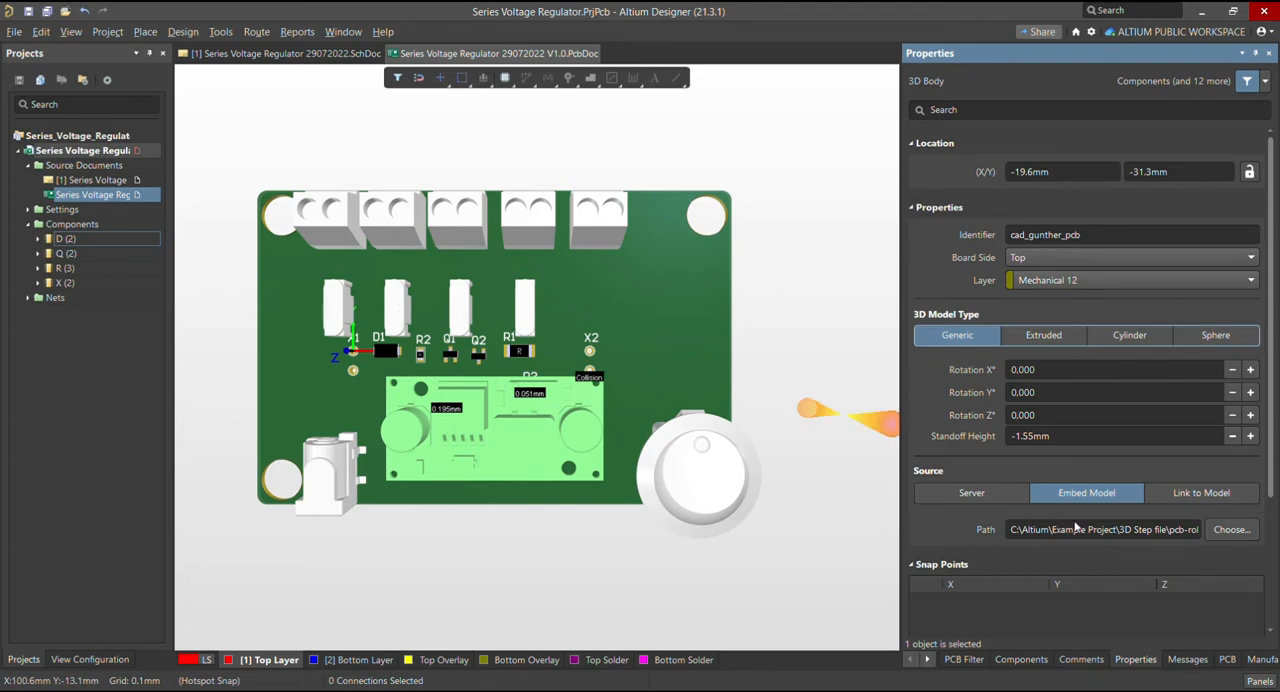
List the board's 3D models under Free Models and expand cad_gunther_pcb into its individual parts
click(1228, 660)
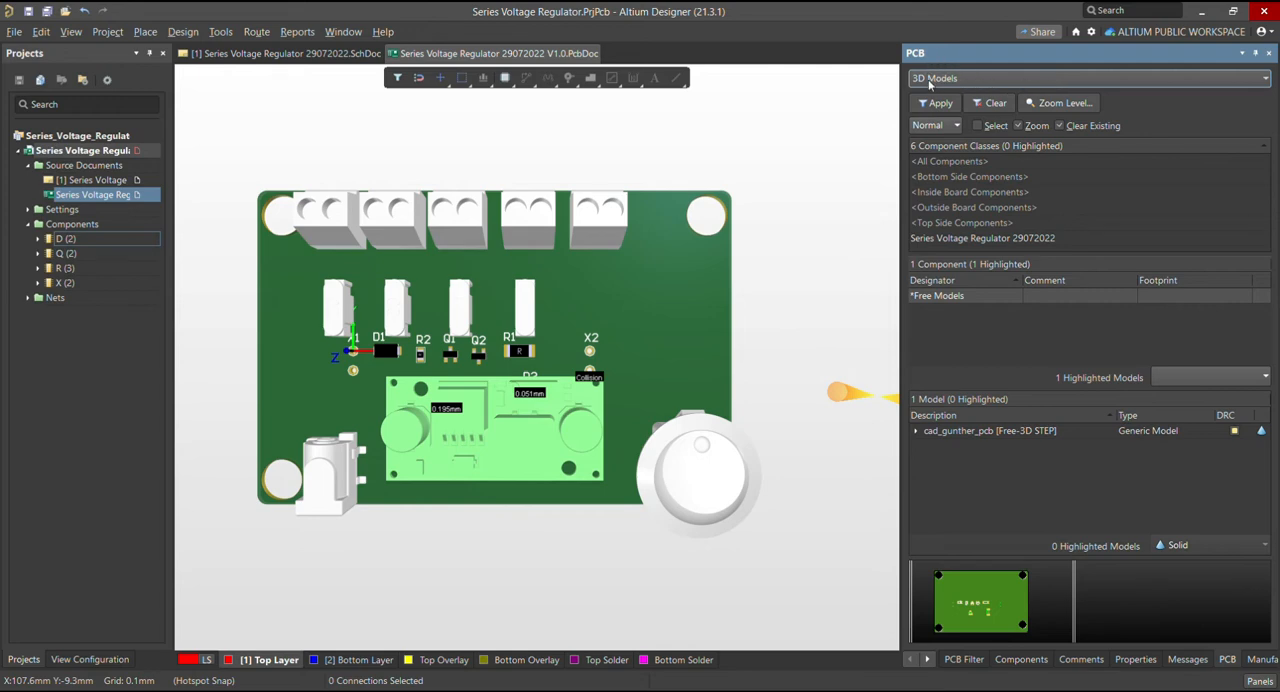
click(916, 431)
click(920, 296)
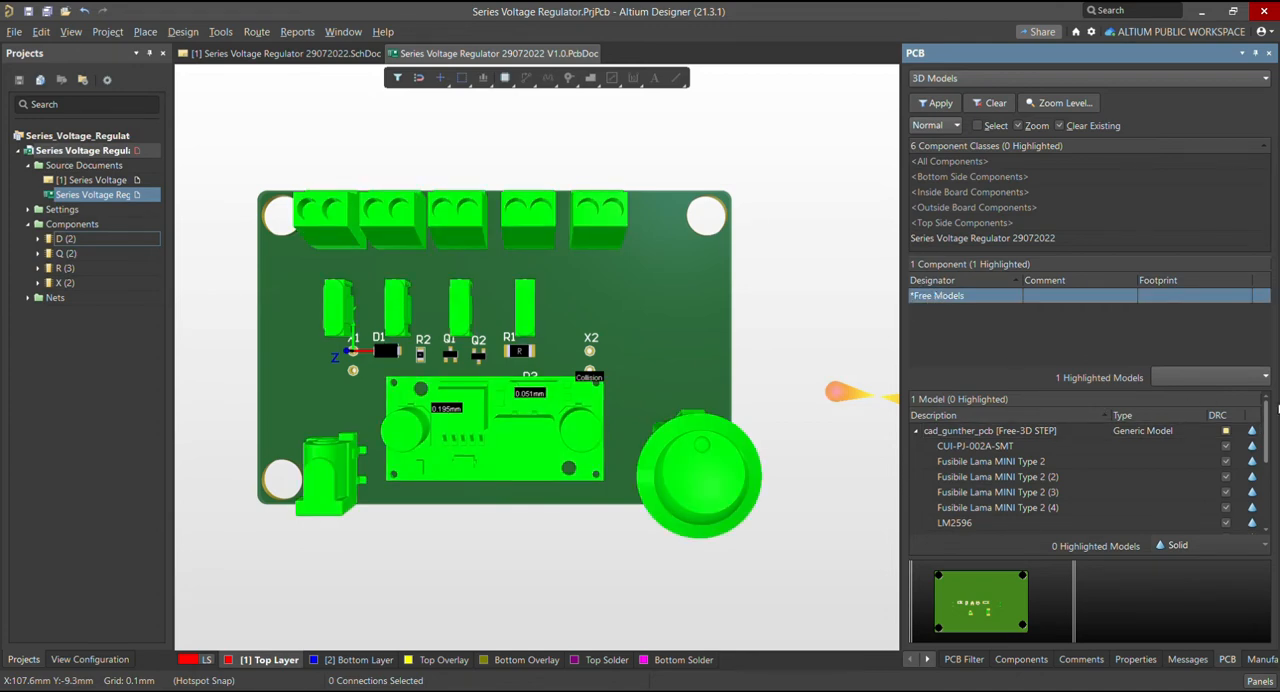
Review the sub-models of cad_gunther_pcb and select the CUI-PJ-002A-SMT part
drag(1266, 420, 1263, 469)
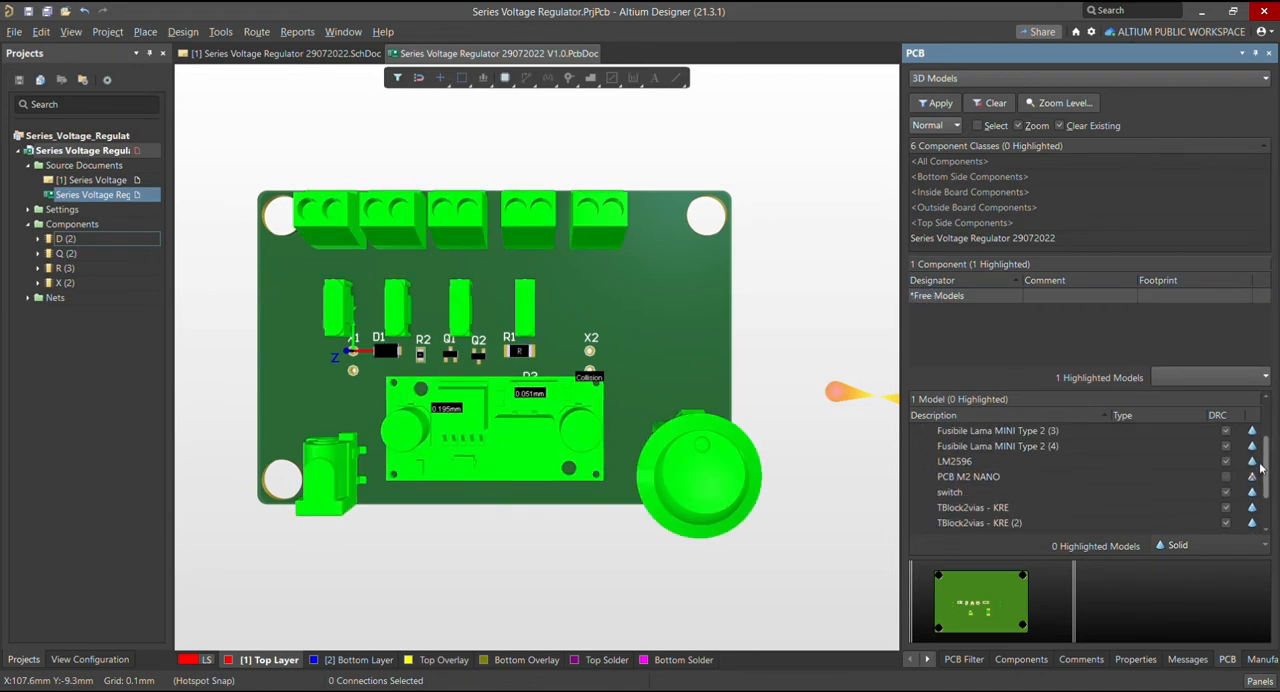
scroll(1202, 483, up, 2)
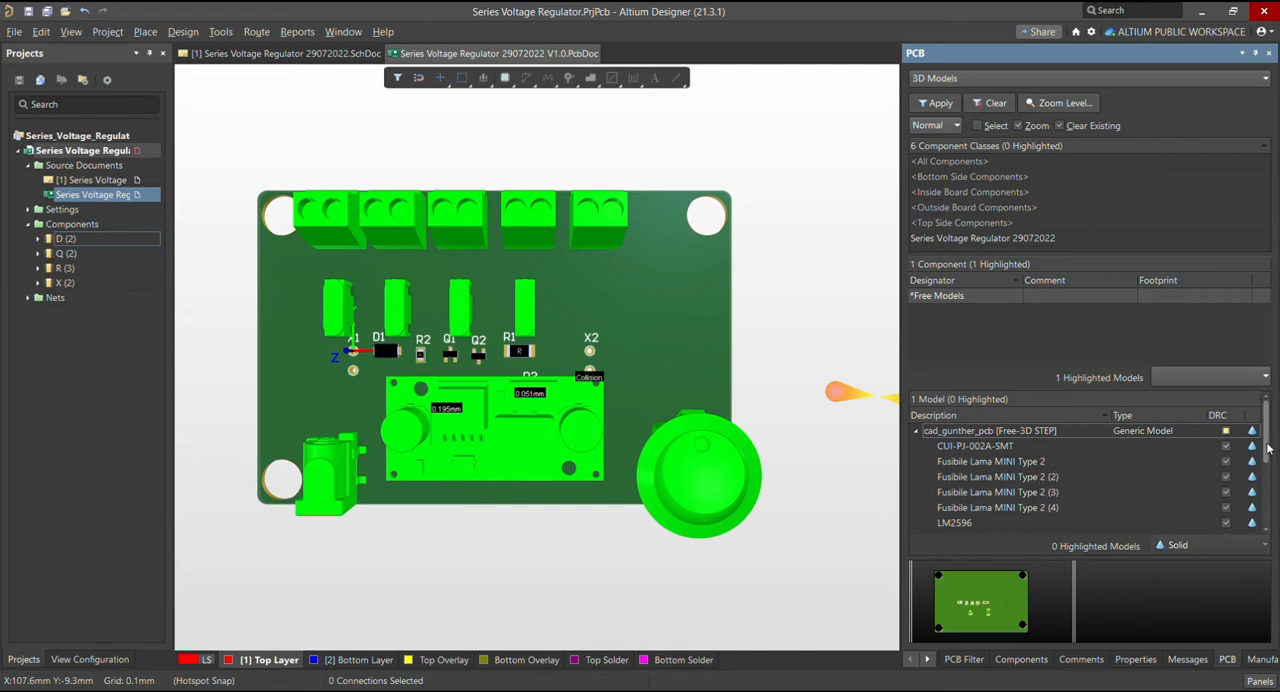
mouse_move(1270, 449)
mouse_down()
mouse_move(1271, 523)
mouse_move(1264, 461)
mouse_up()
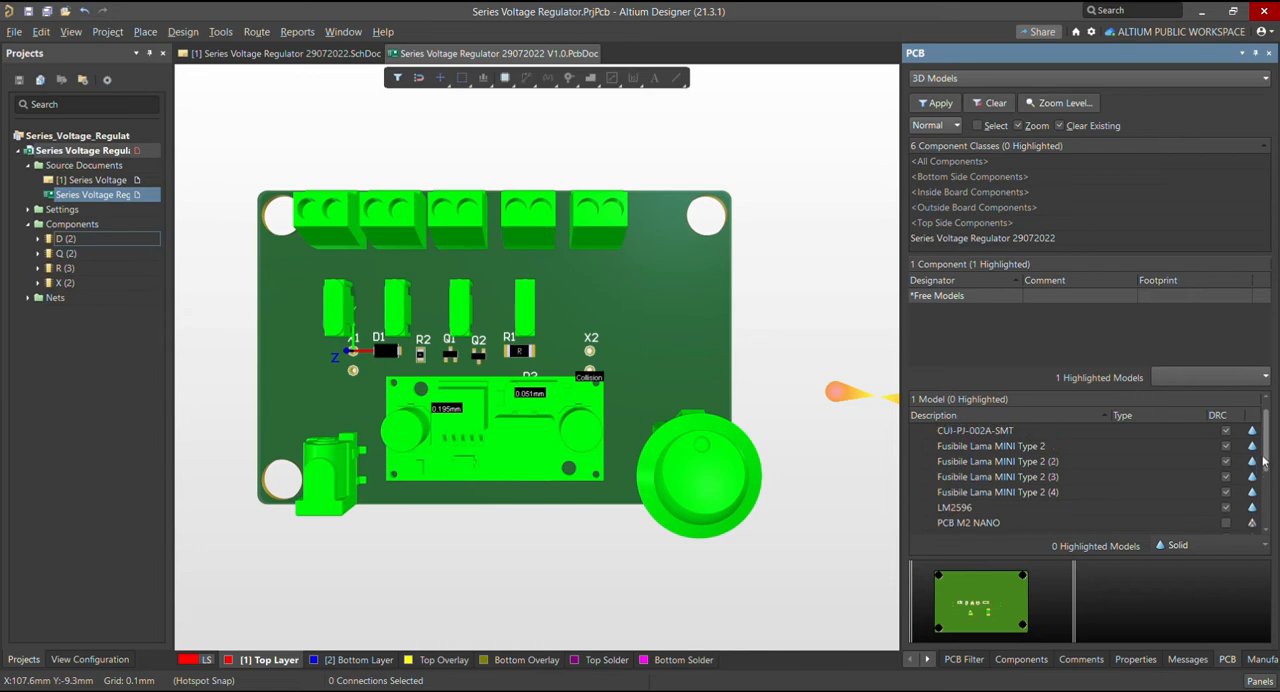
scroll(1098, 461, up, 1)
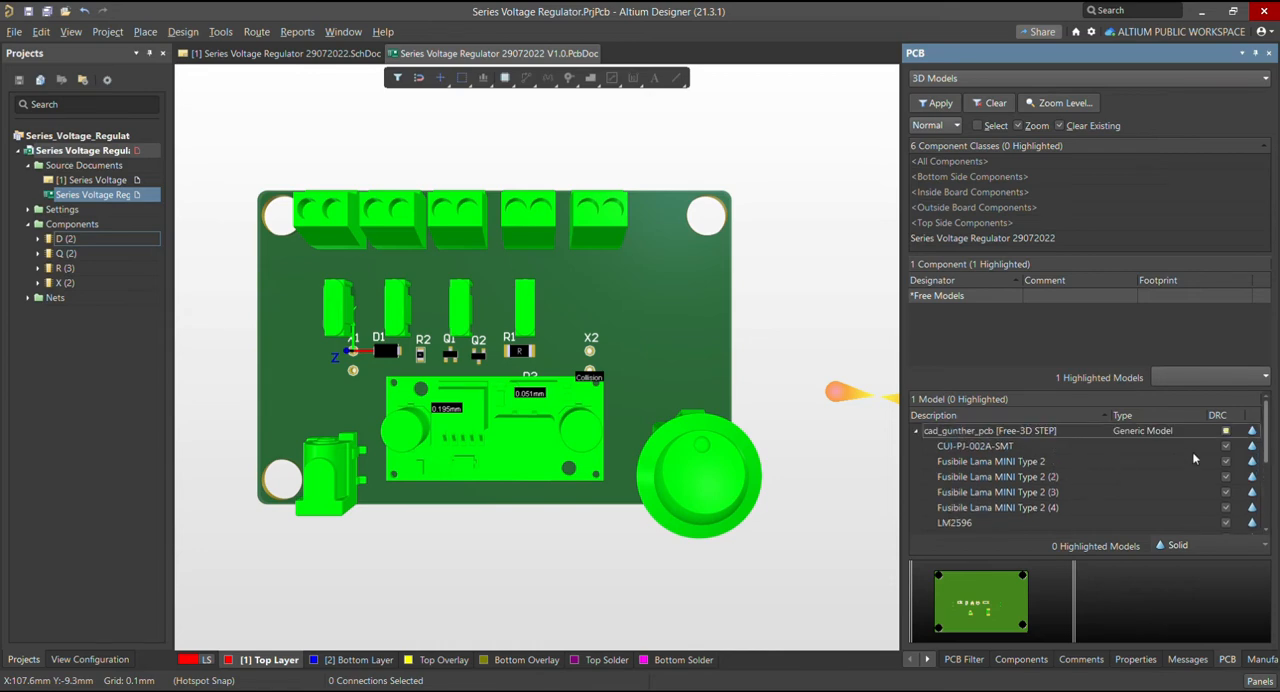
click(1098, 446)
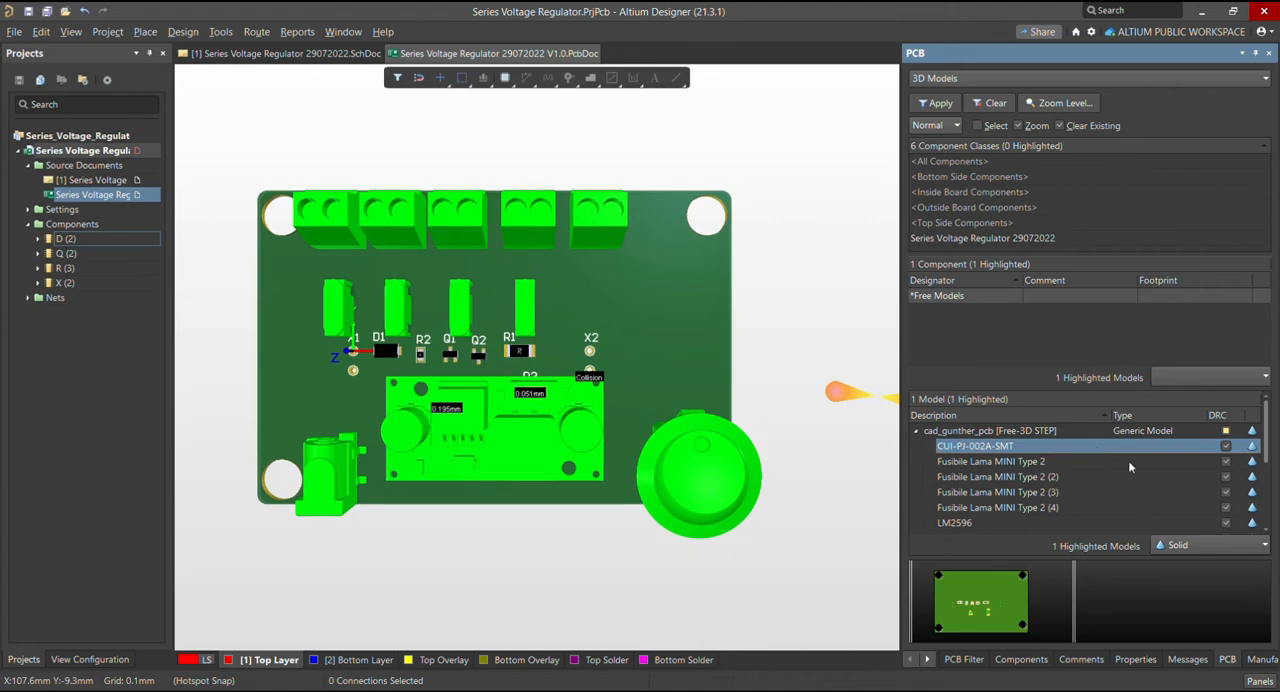
Hide the CUI-PJ-002A-SMT and Fusibile Lama MINI Type 2 sub-models of cad_gunther_pcb
click(1196, 549)
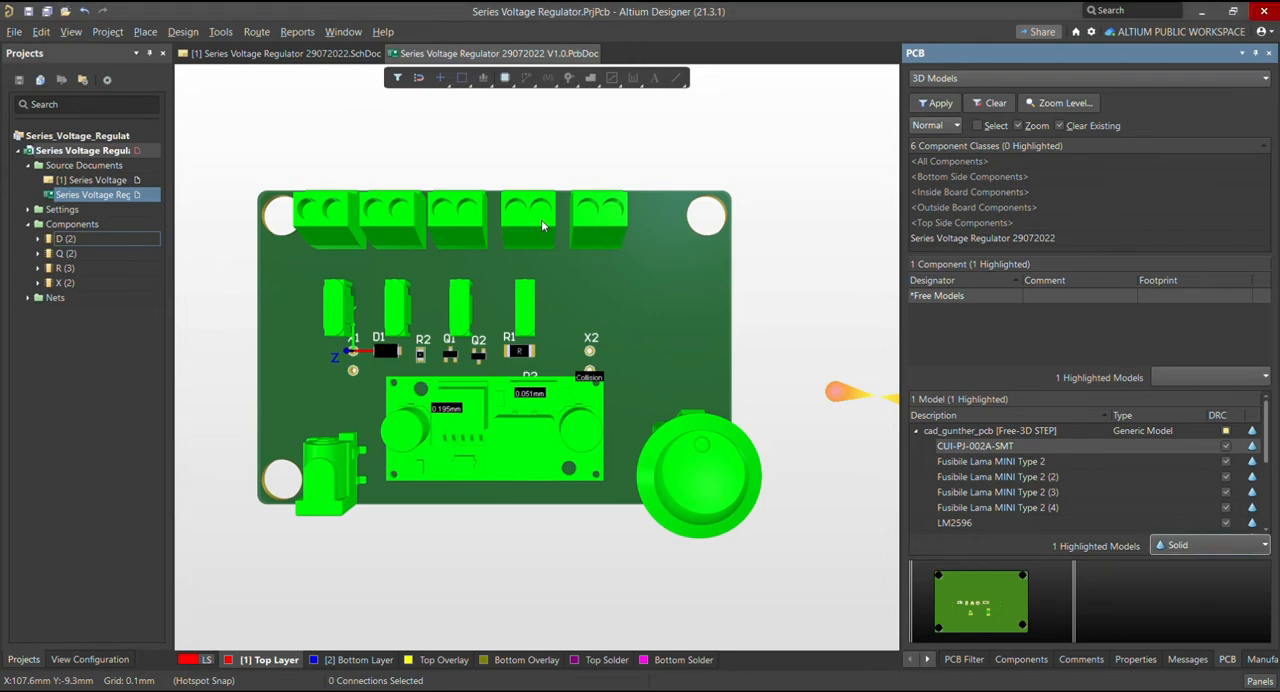
click(1197, 583)
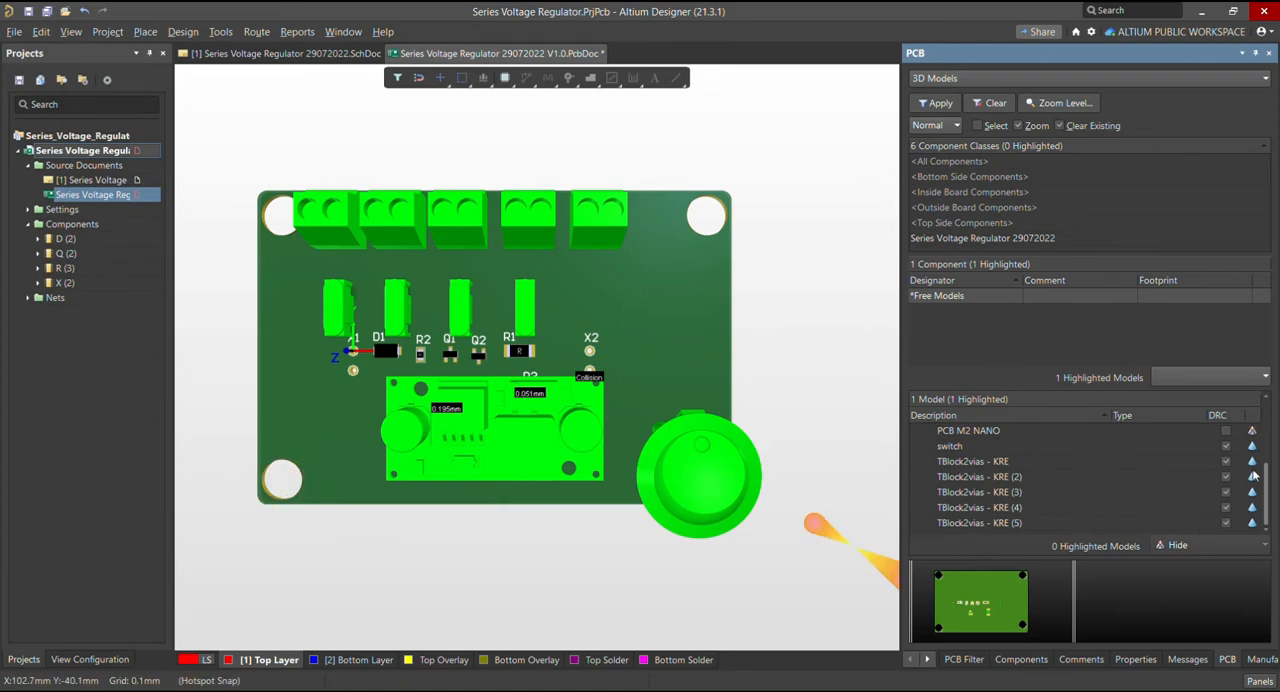
scroll(1259, 452, up, 3)
scroll(1259, 452, up, 2)
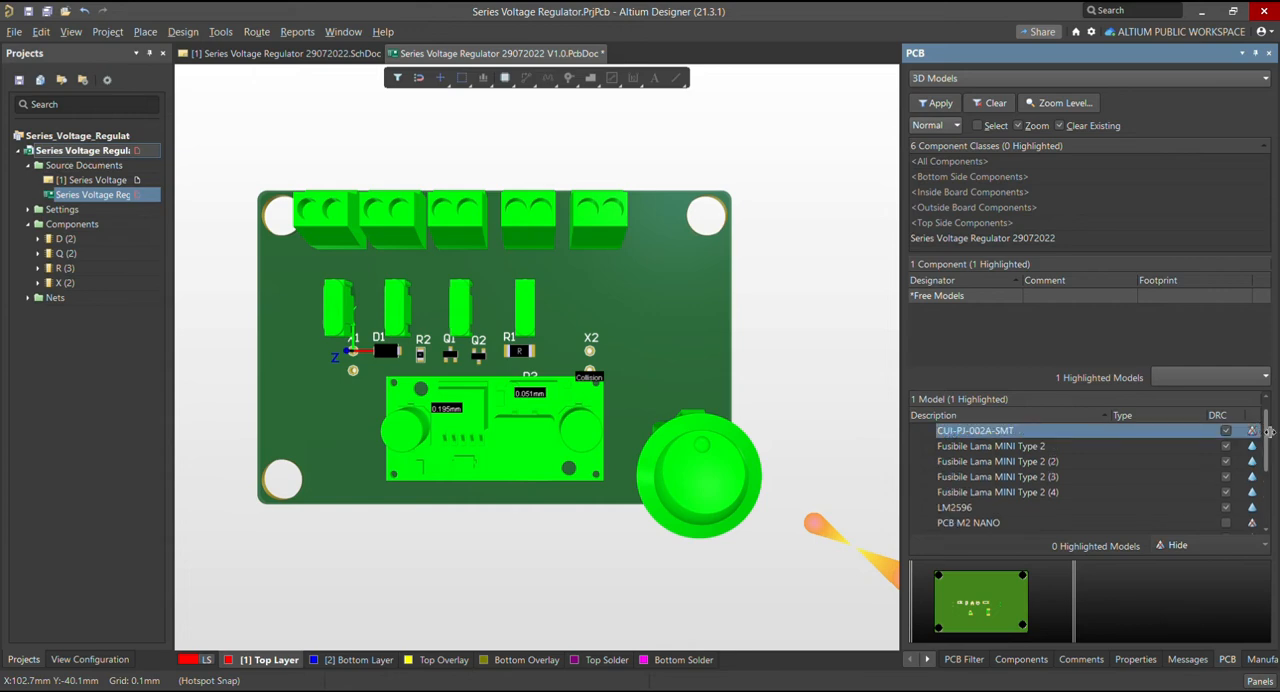
click(1118, 448)
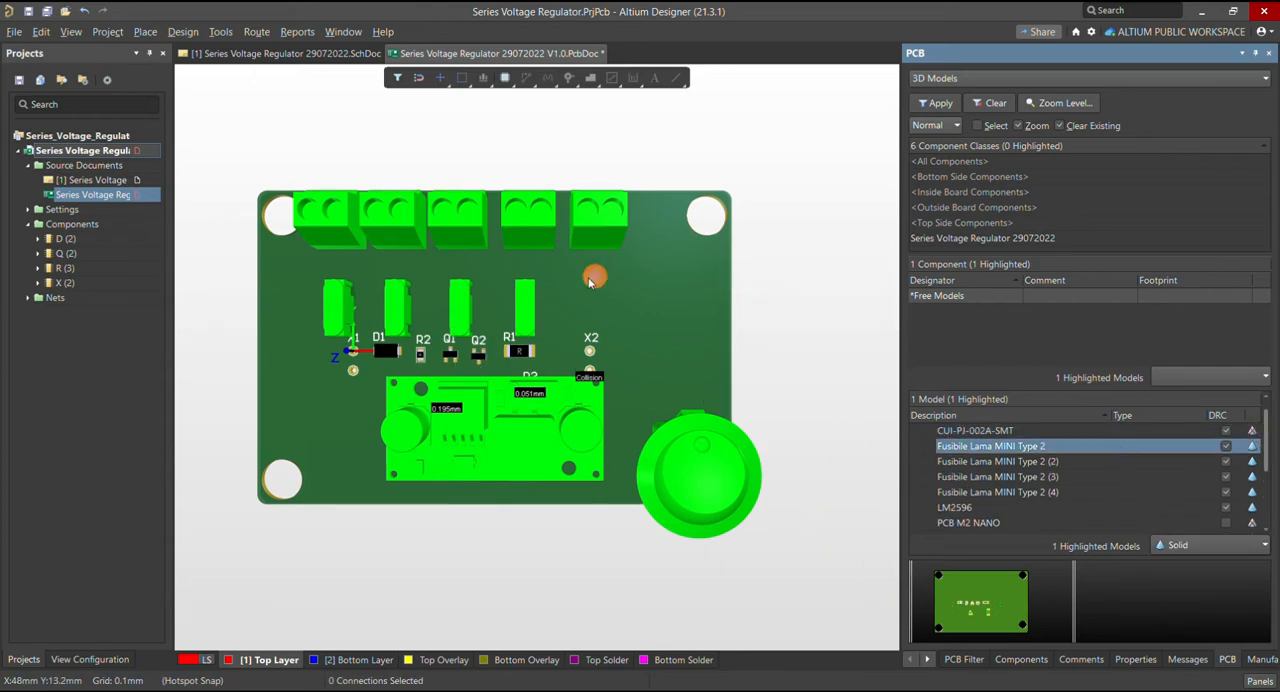
click(1218, 547)
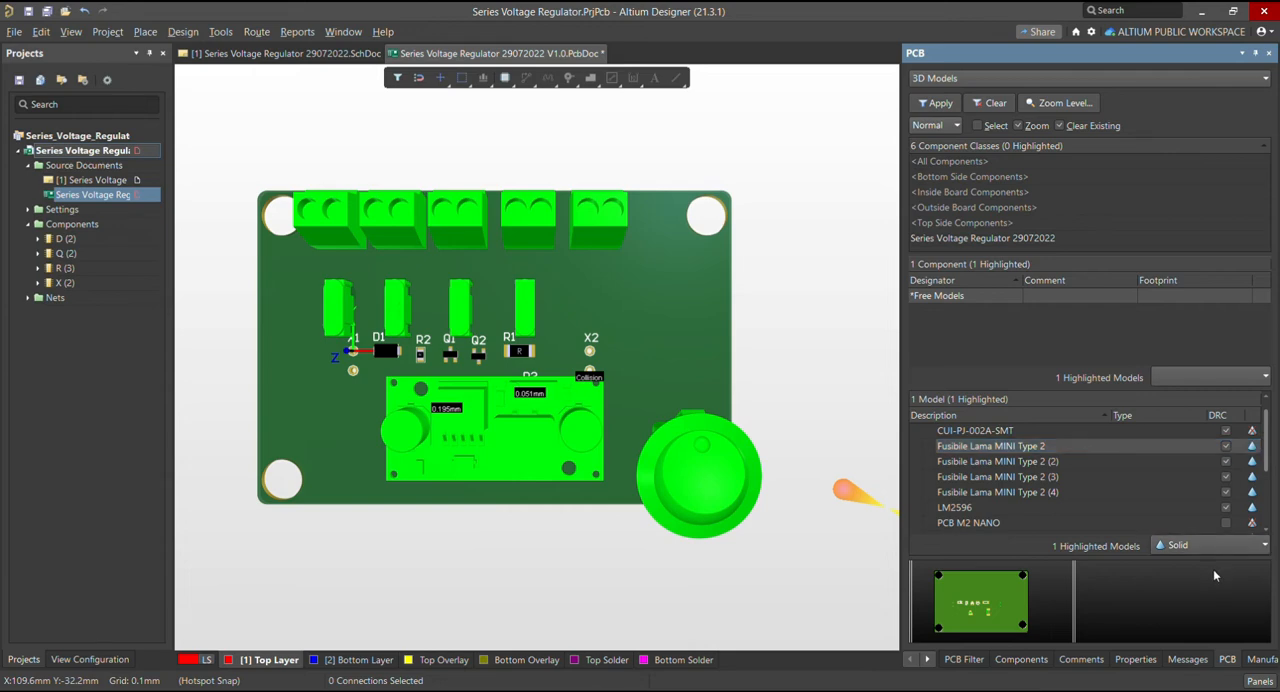
click(1214, 571)
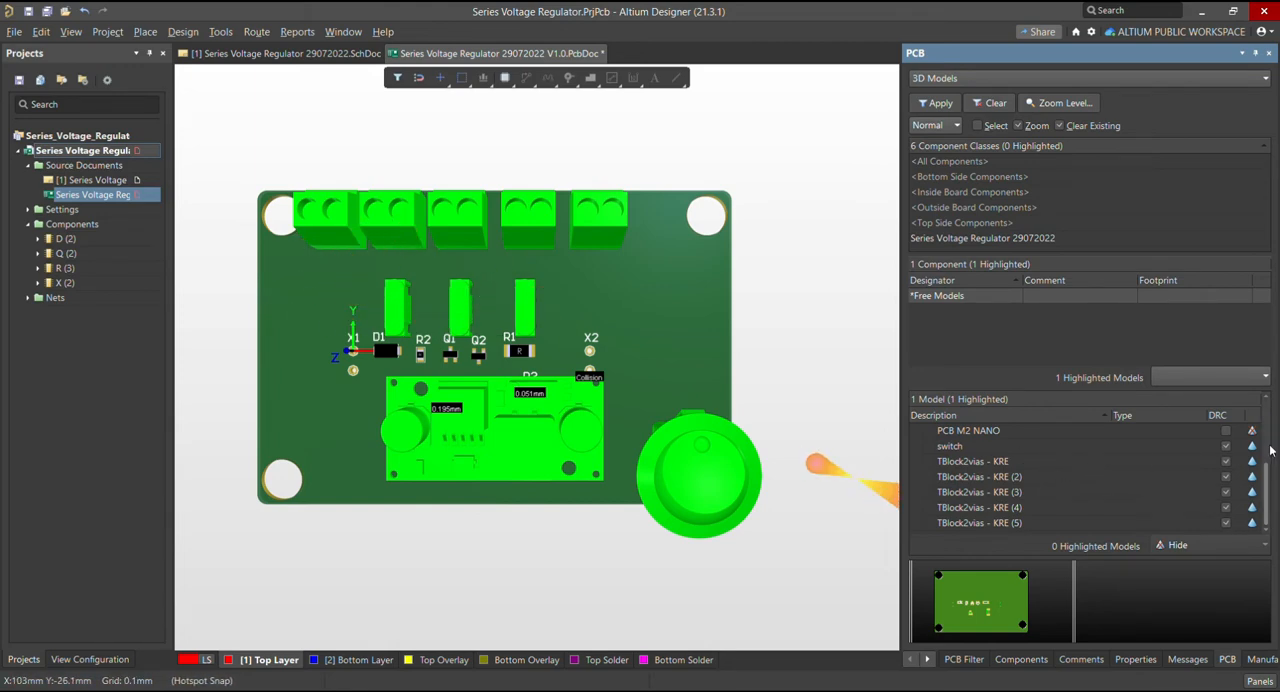
Hide the Fusibile Lama MINI Type 2 (2) and Fusibile Lama MINI Type 2 (3) sub-models
scroll(1040, 469, up, 2)
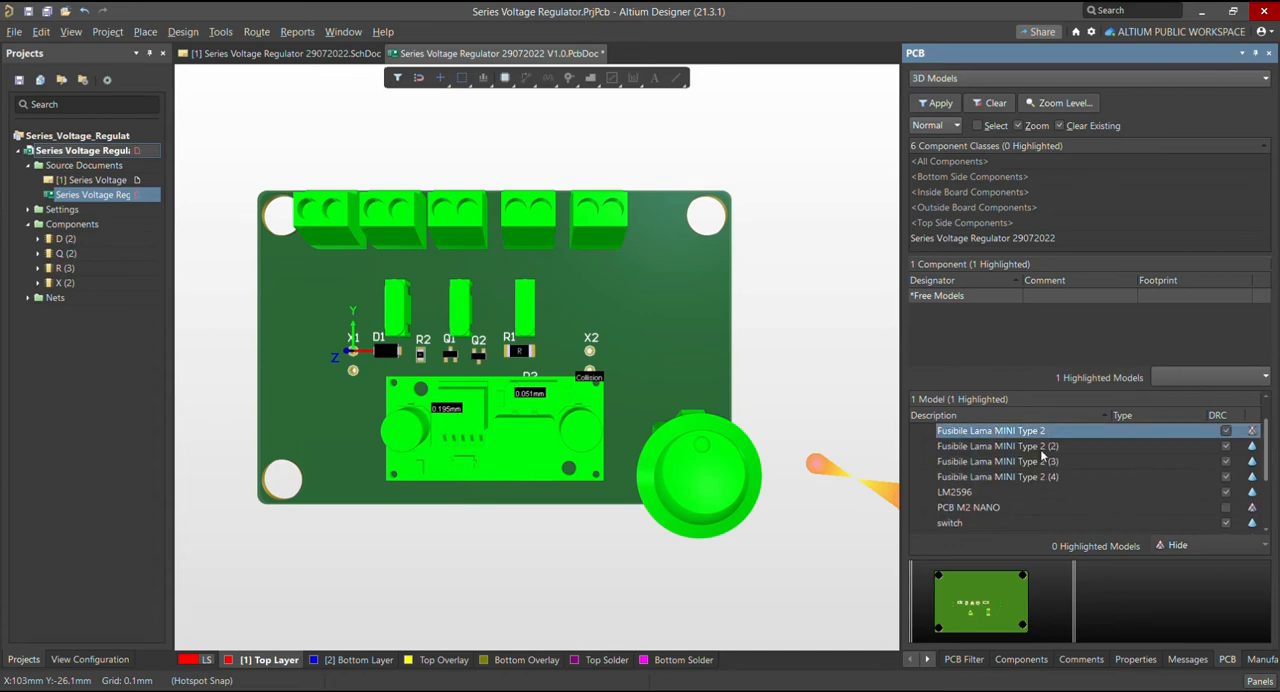
click(1042, 447)
click(1186, 547)
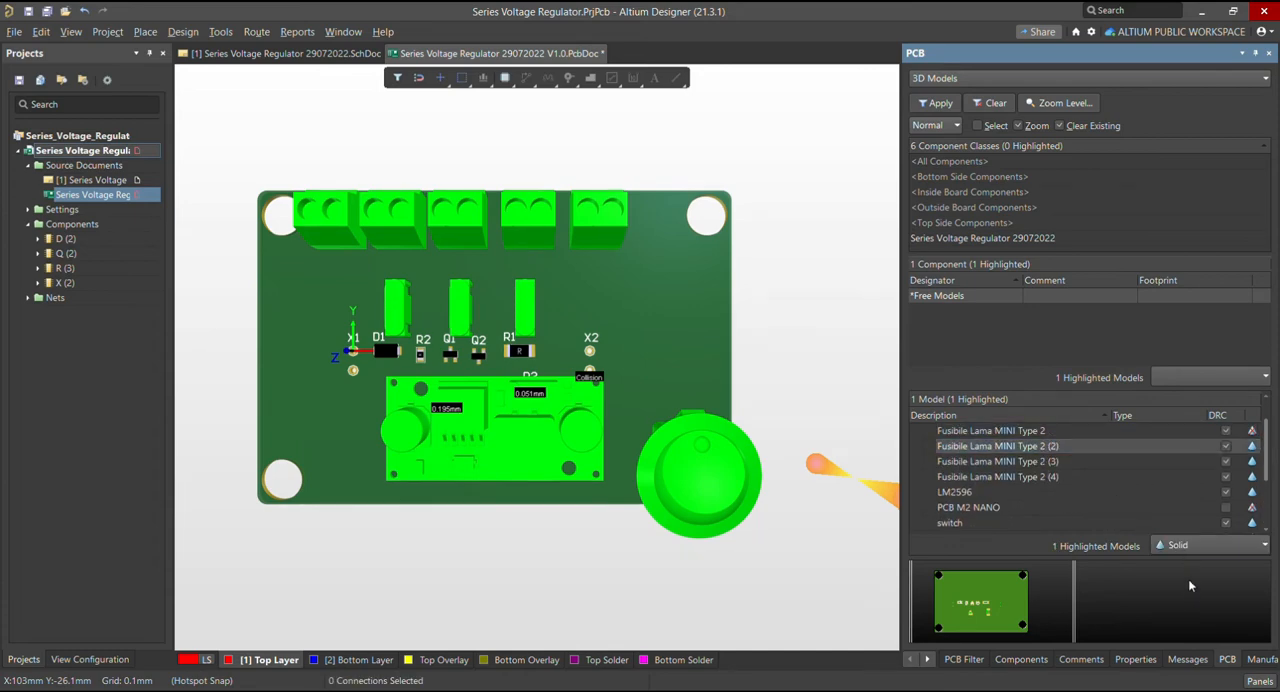
click(1188, 578)
scroll(1149, 477, down, 2)
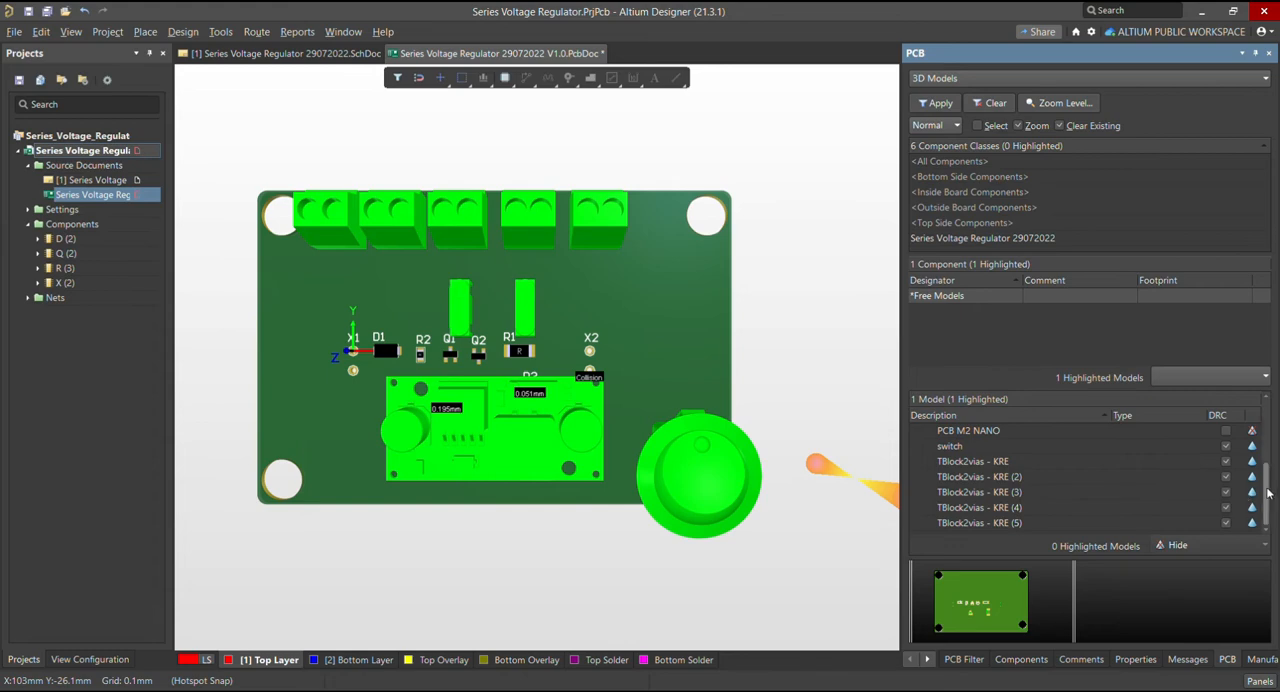
scroll(1268, 492, up, 2)
click(1097, 476)
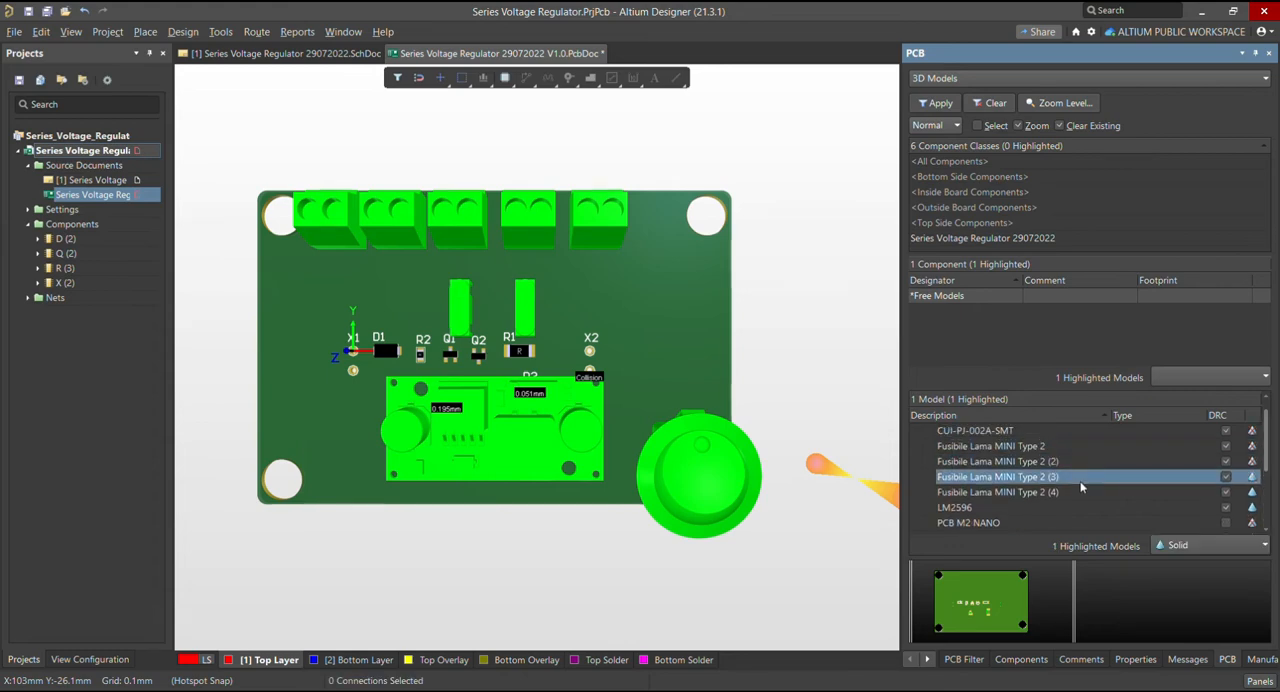
click(1184, 547)
click(1184, 574)
Hide the Fusibile Lama MINI Type 2 (4) and LM2596 sub-models
scroll(1109, 491, down, 2)
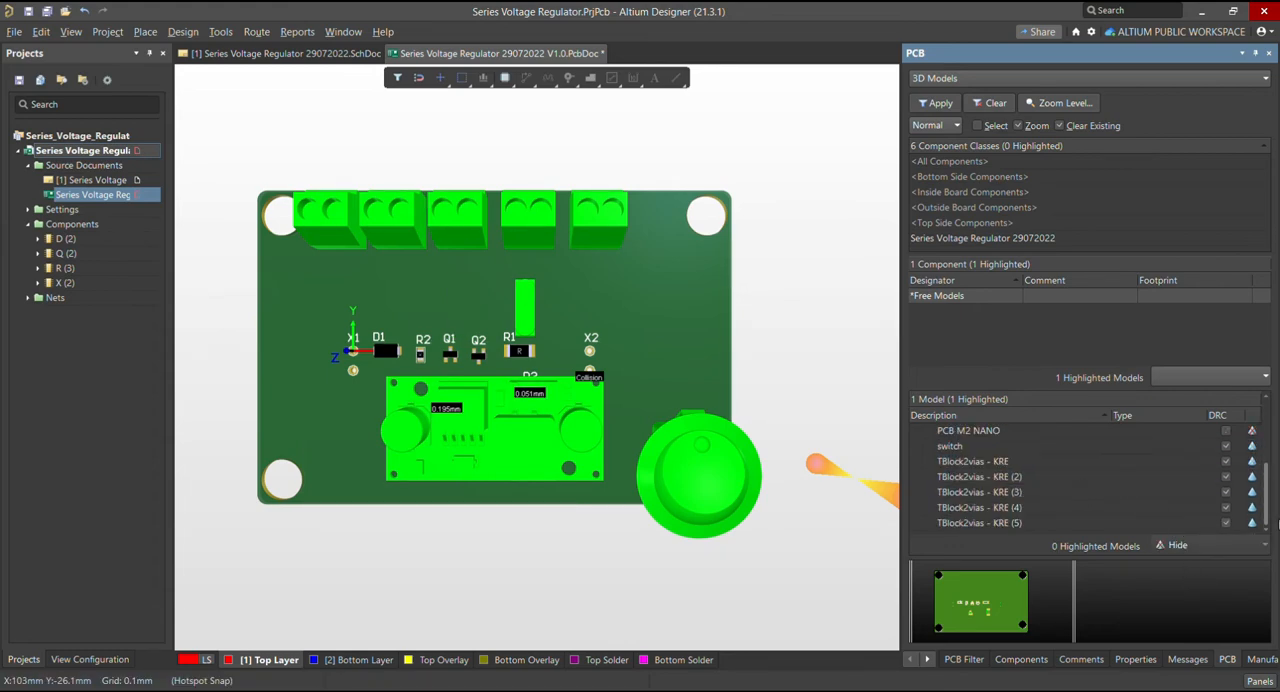
scroll(1250, 480, up, 2)
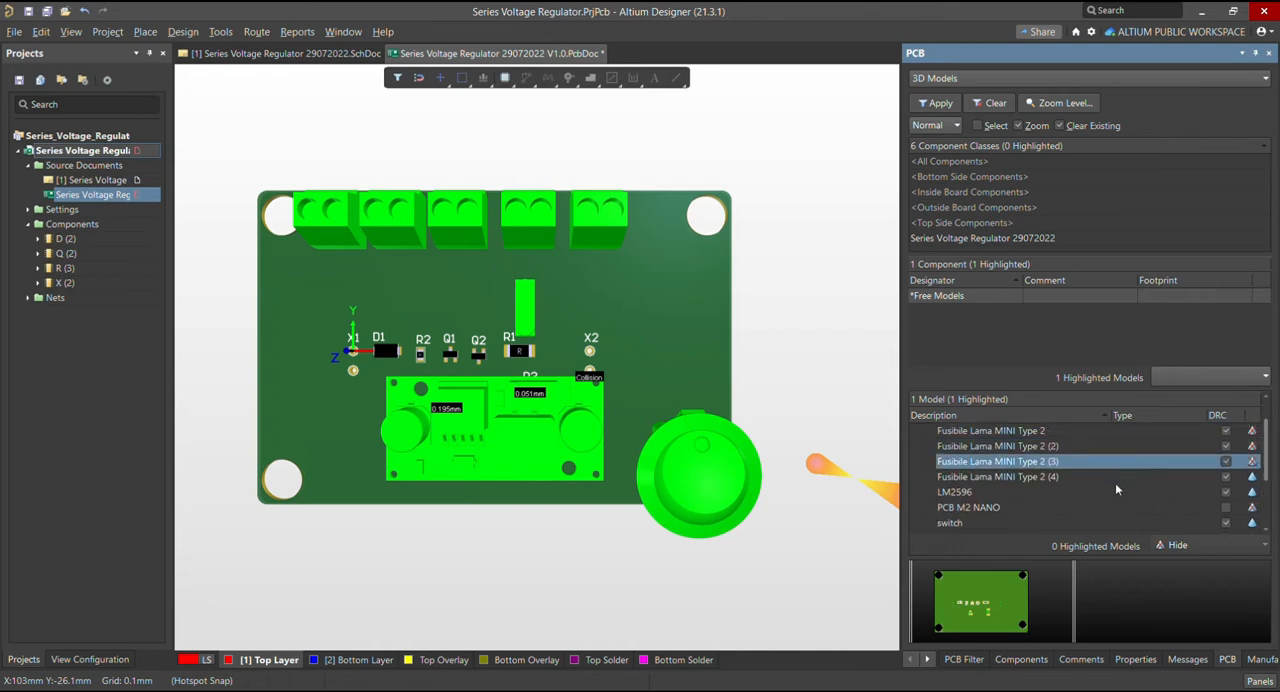
click(1115, 481)
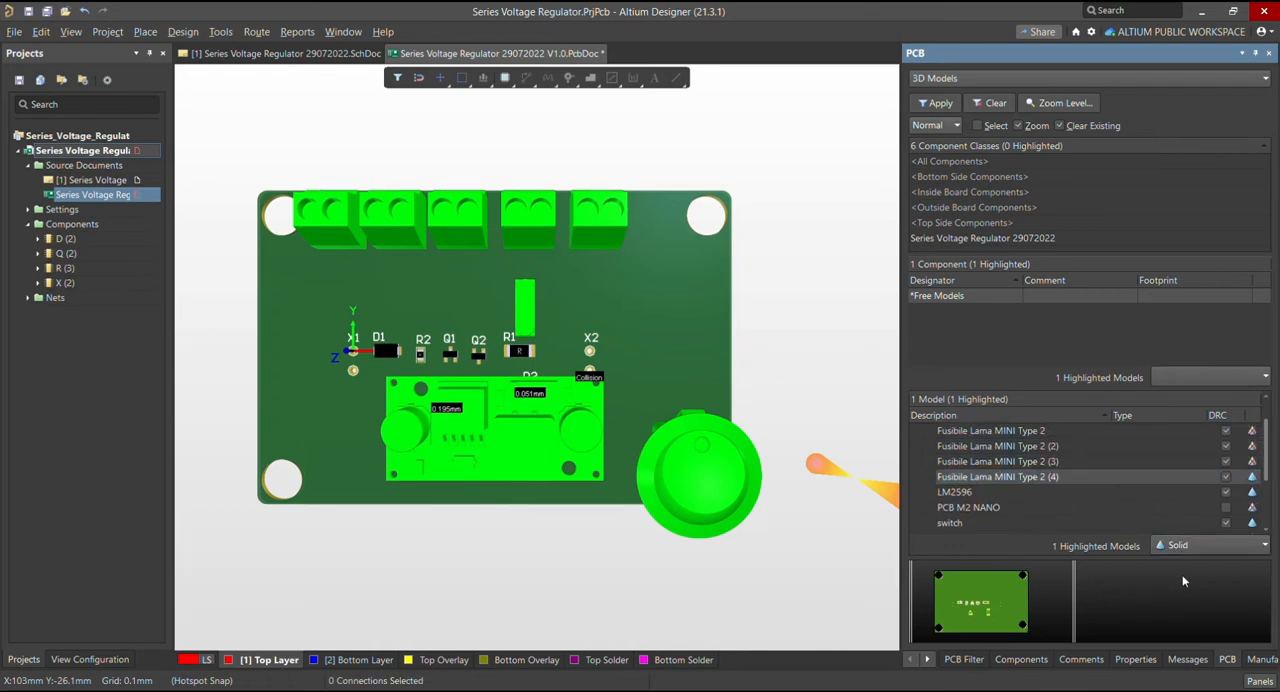
drag(1268, 489, 1269, 458)
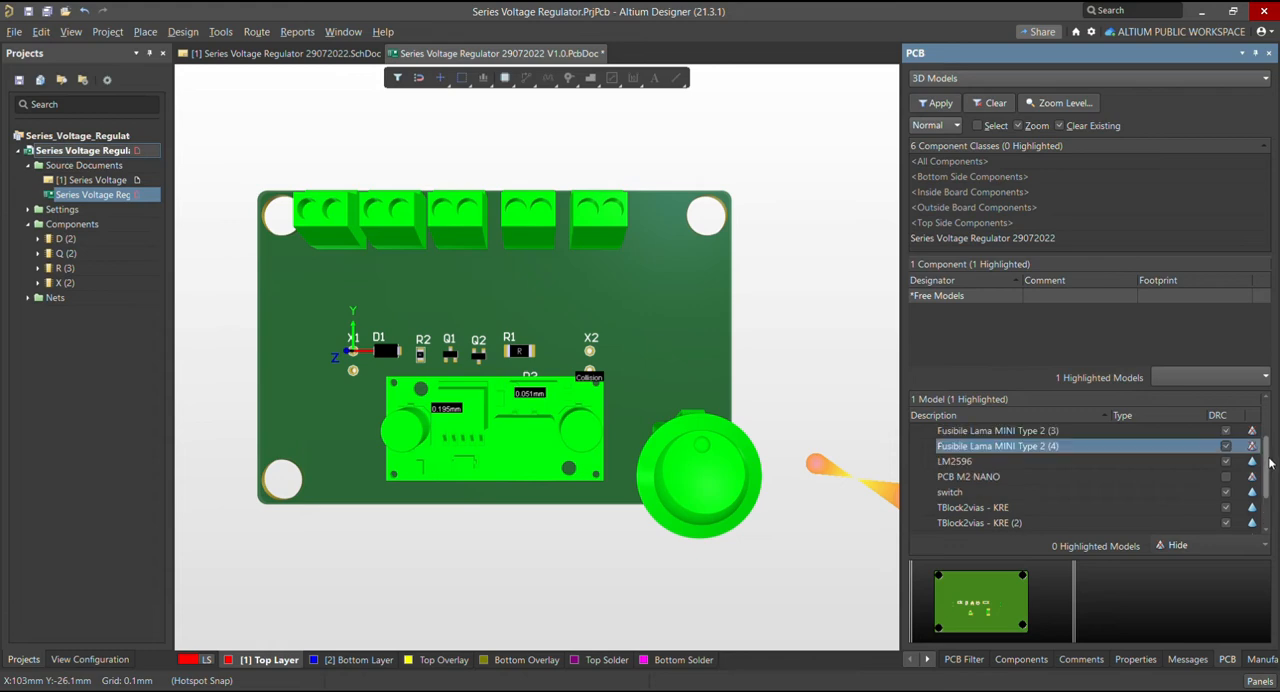
scroll(1262, 463, up, 2)
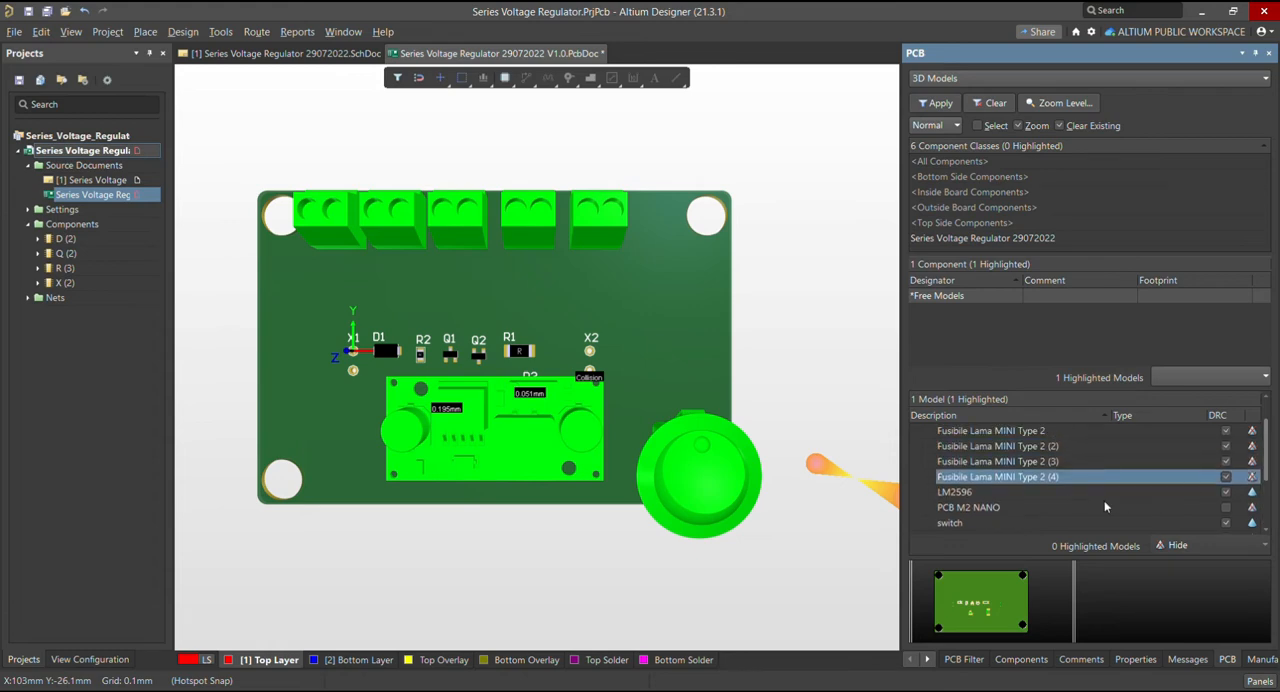
click(1103, 497)
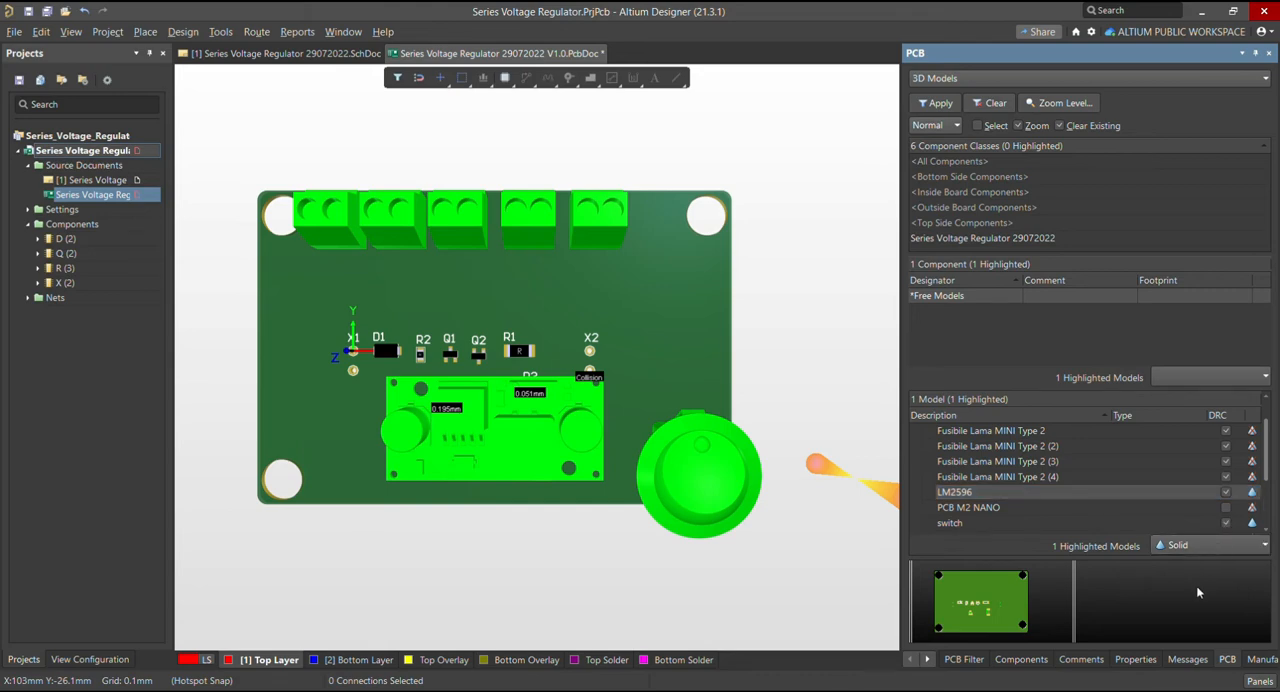
click(1180, 545)
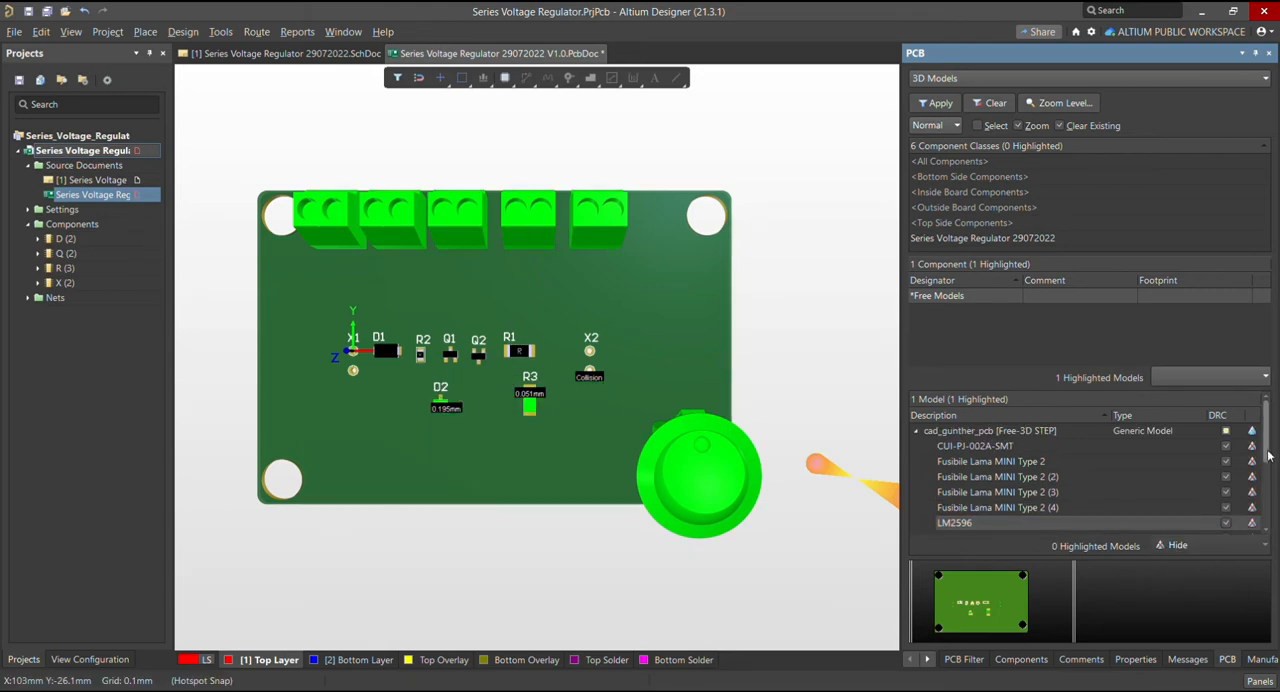
Check the display setting of PCB M2 NANO and hide the switch sub-model
scroll(1268, 456, down, 5)
click(1124, 462)
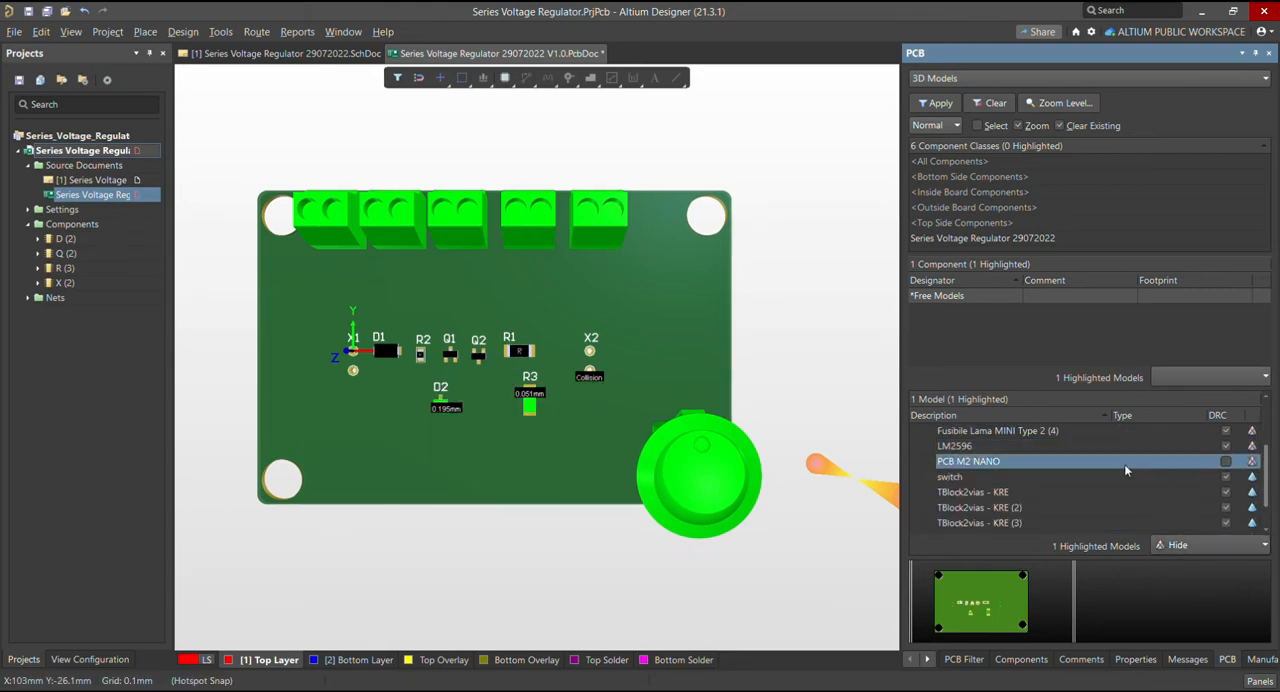
click(1207, 543)
click(1061, 477)
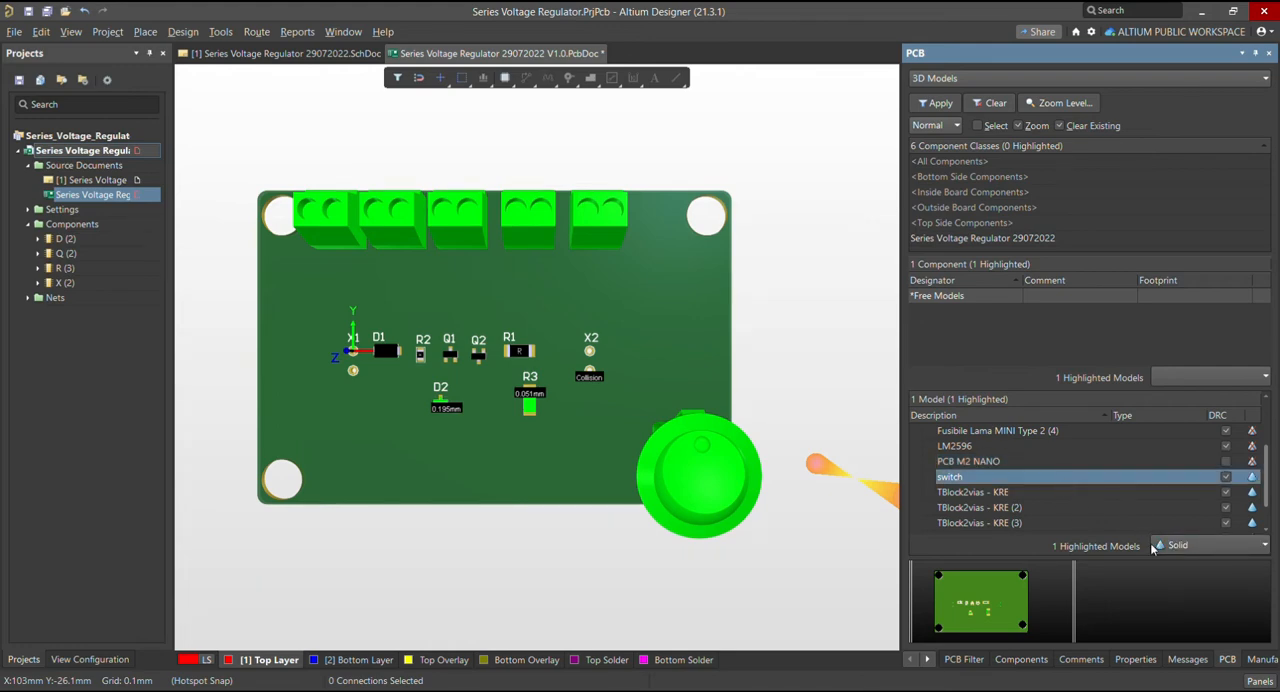
click(1180, 578)
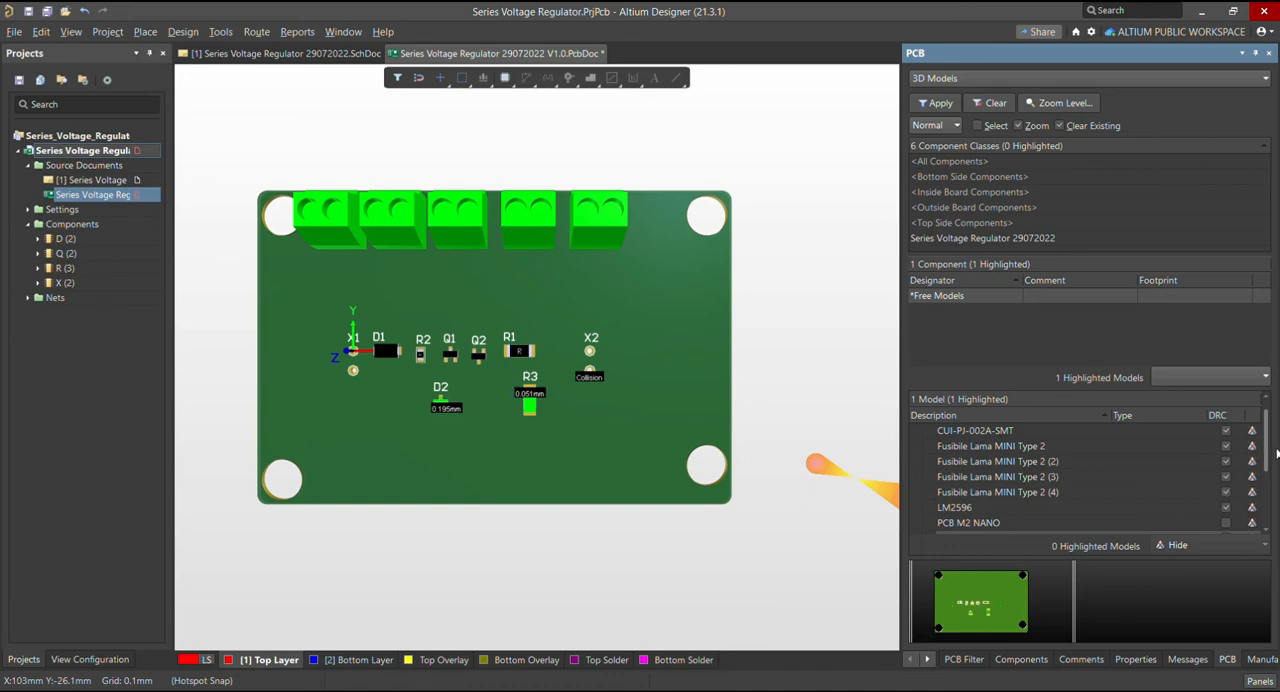
Hide the terminal block sub-models TBlock2vias - KRE and TBlock2vias - KRE (2)
scroll(1266, 470, down, 2)
click(1155, 489)
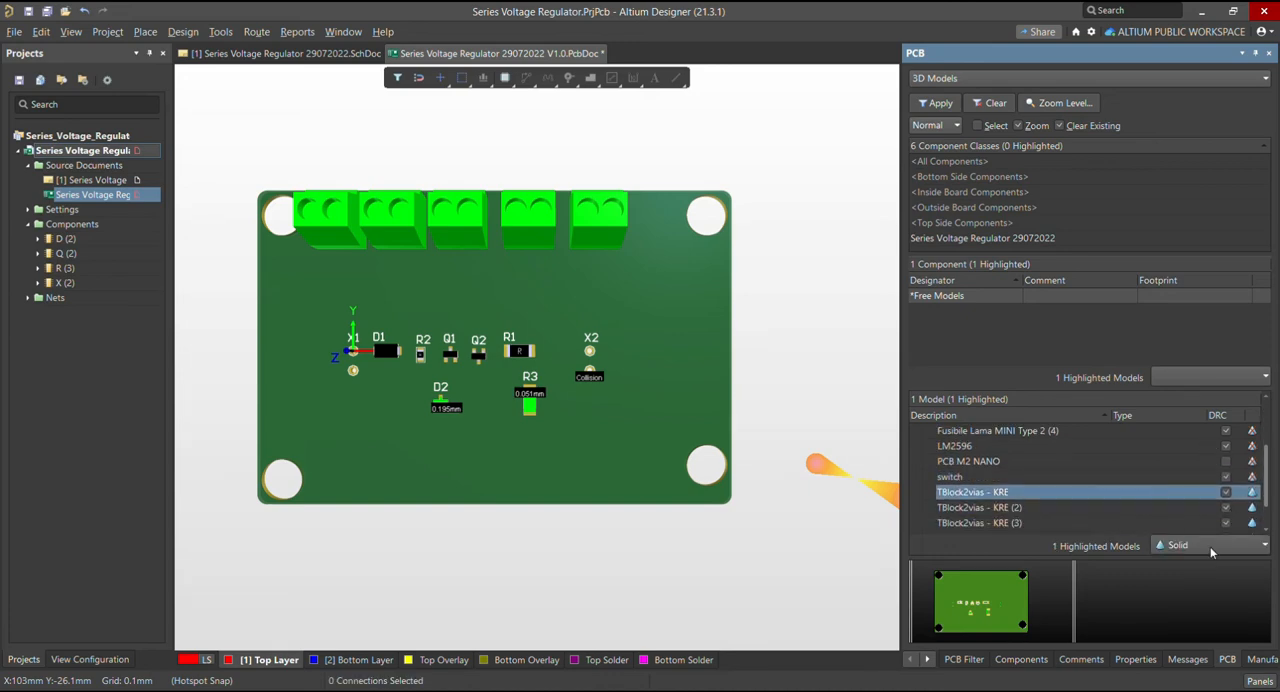
click(1211, 548)
click(1204, 582)
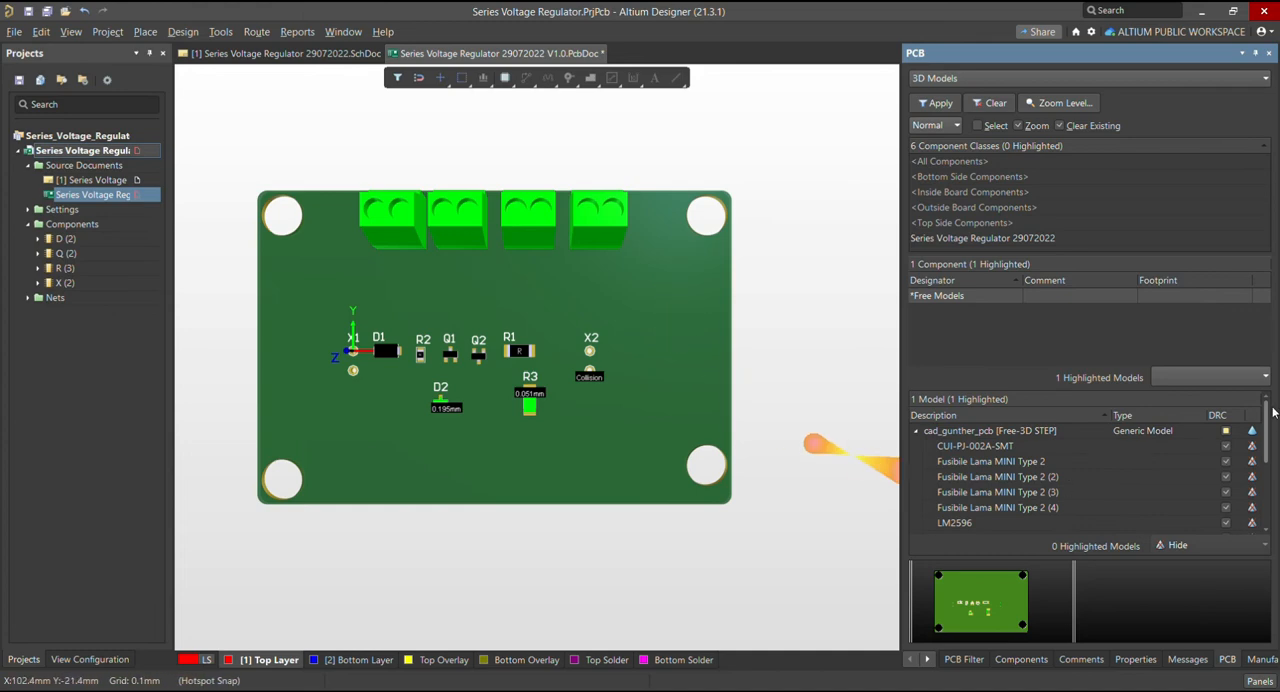
drag(1267, 447, 1269, 508)
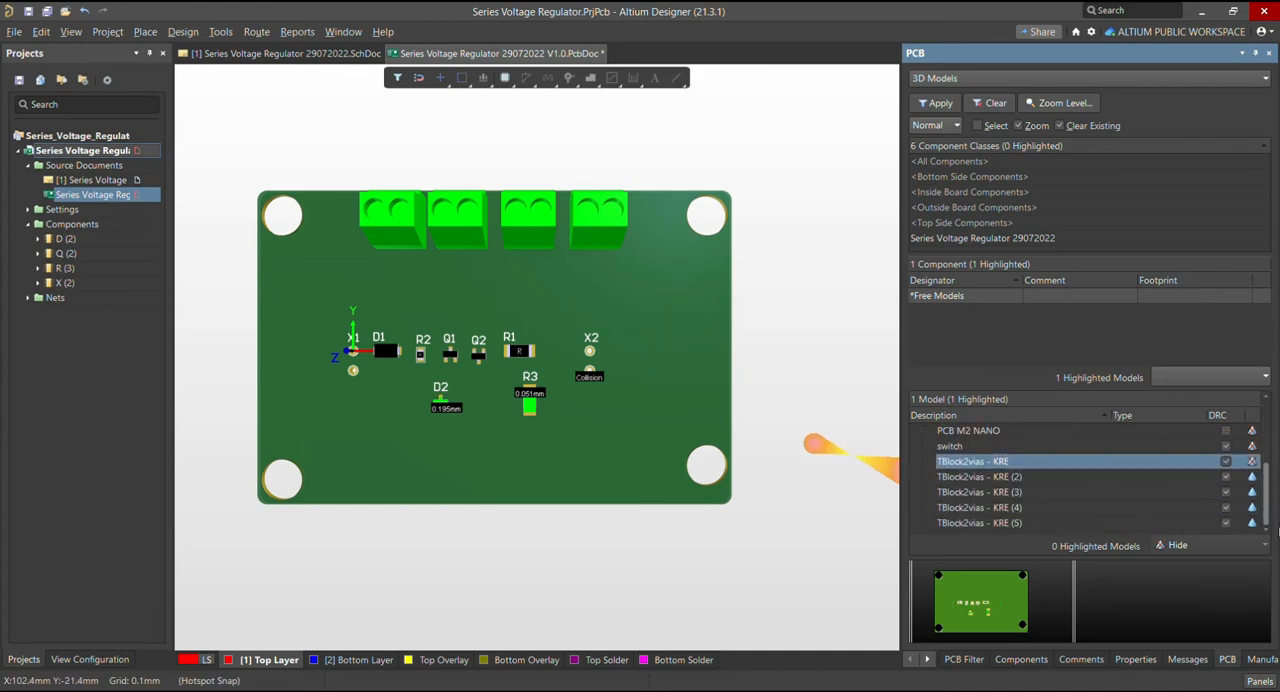
click(1114, 479)
click(1210, 545)
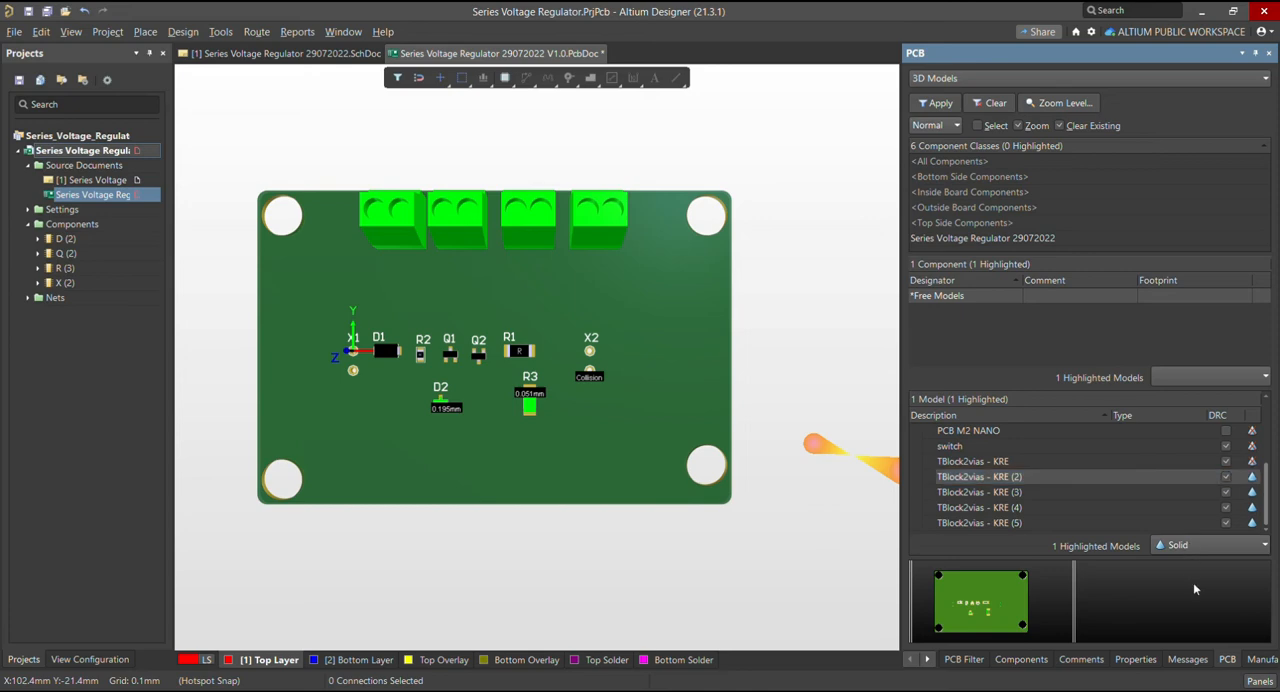
click(1193, 579)
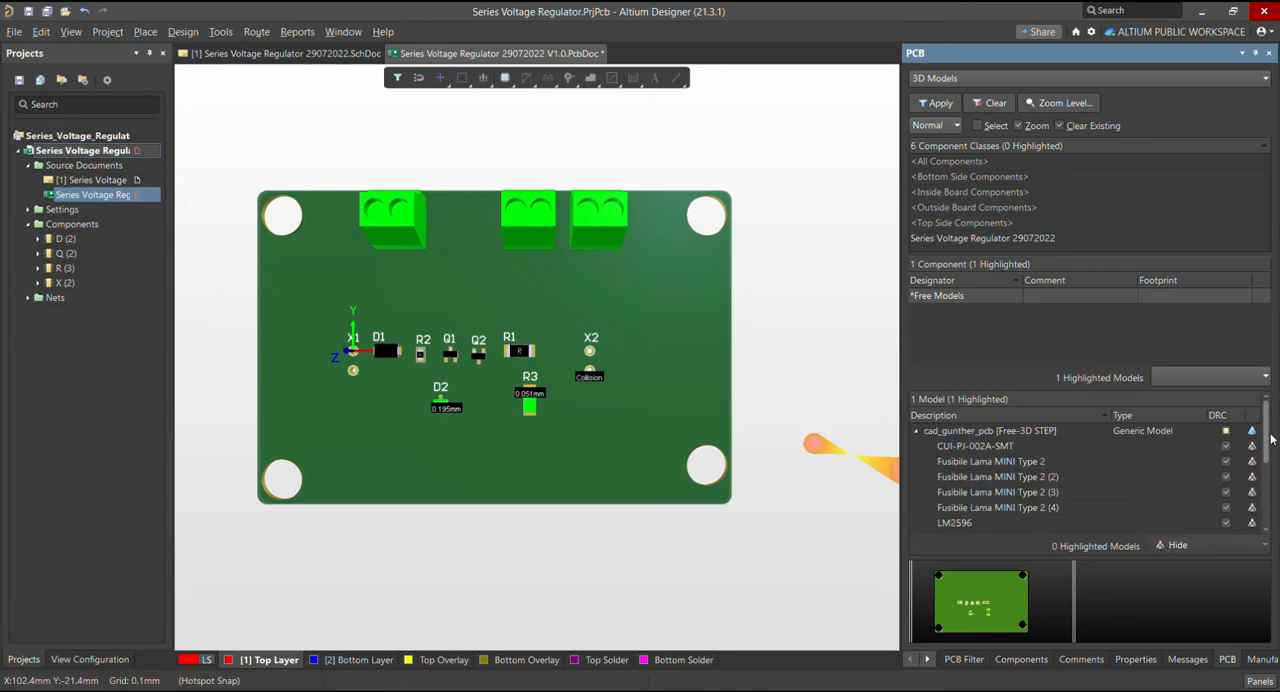
Hide the remaining terminal blocks TBlock2vias - KRE (3), KRE (4) and KRE (5)
drag(1268, 440, 1268, 497)
click(1158, 491)
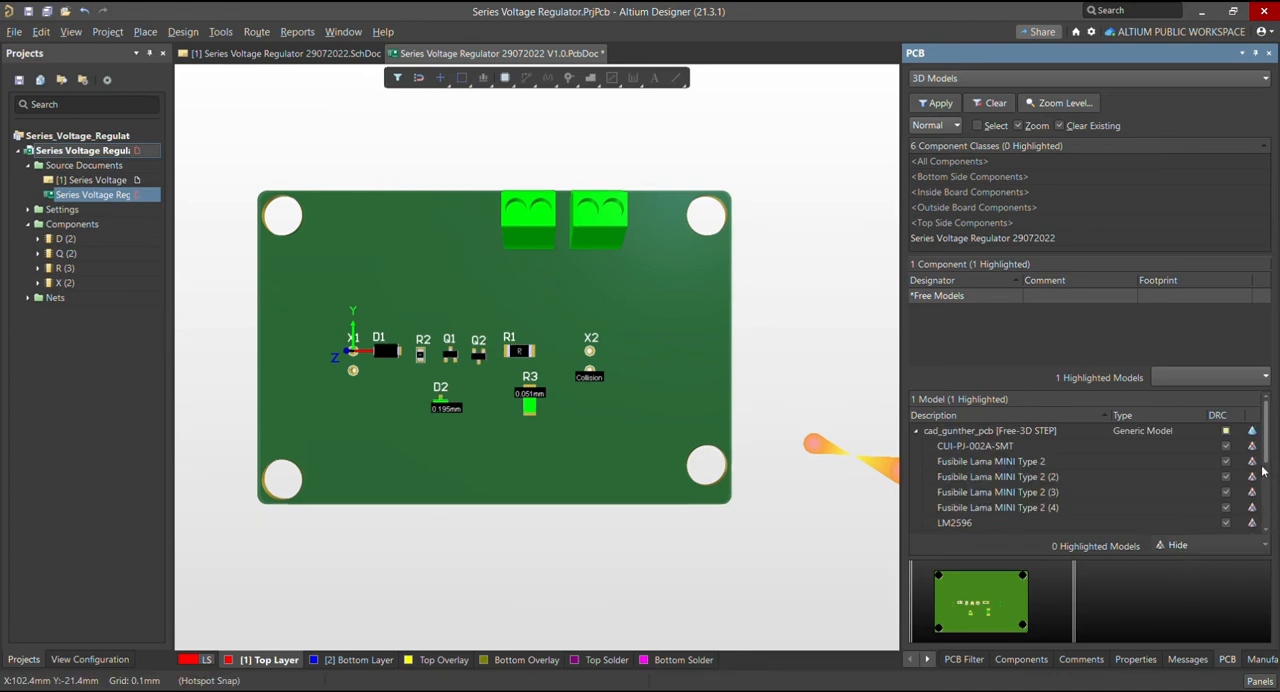
drag(1267, 453, 1264, 505)
click(1168, 523)
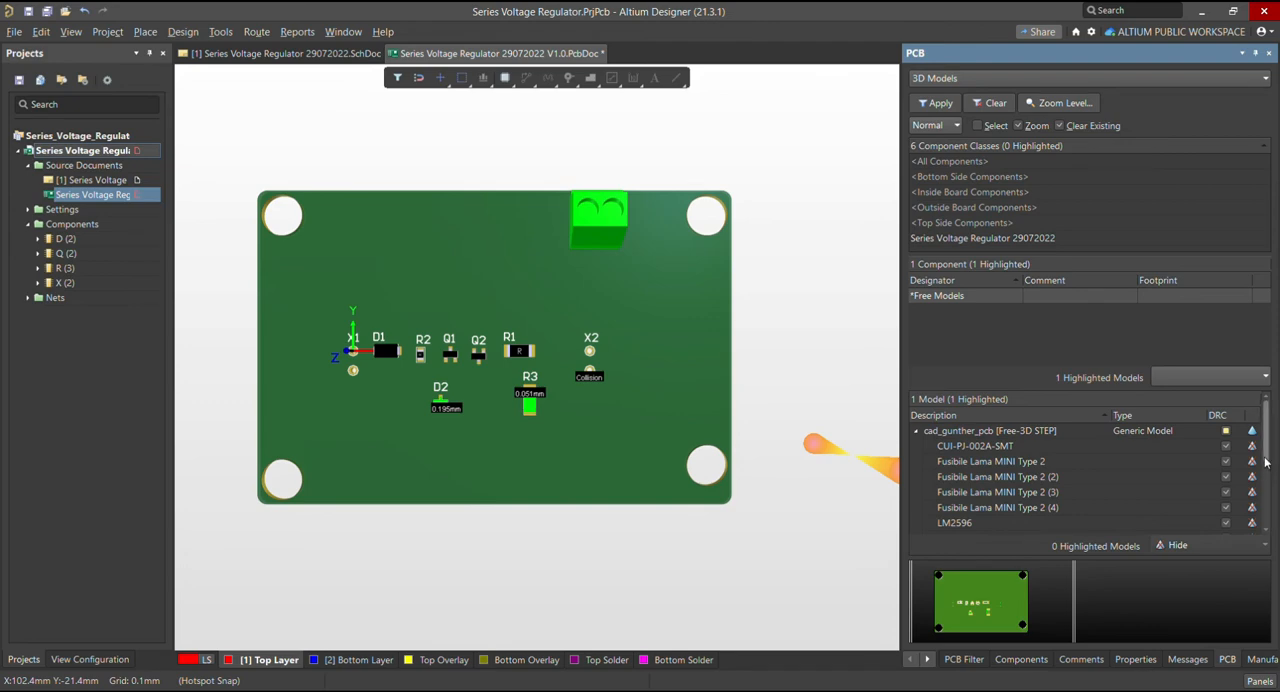
drag(1265, 442, 1264, 503)
click(1170, 524)
click(1176, 545)
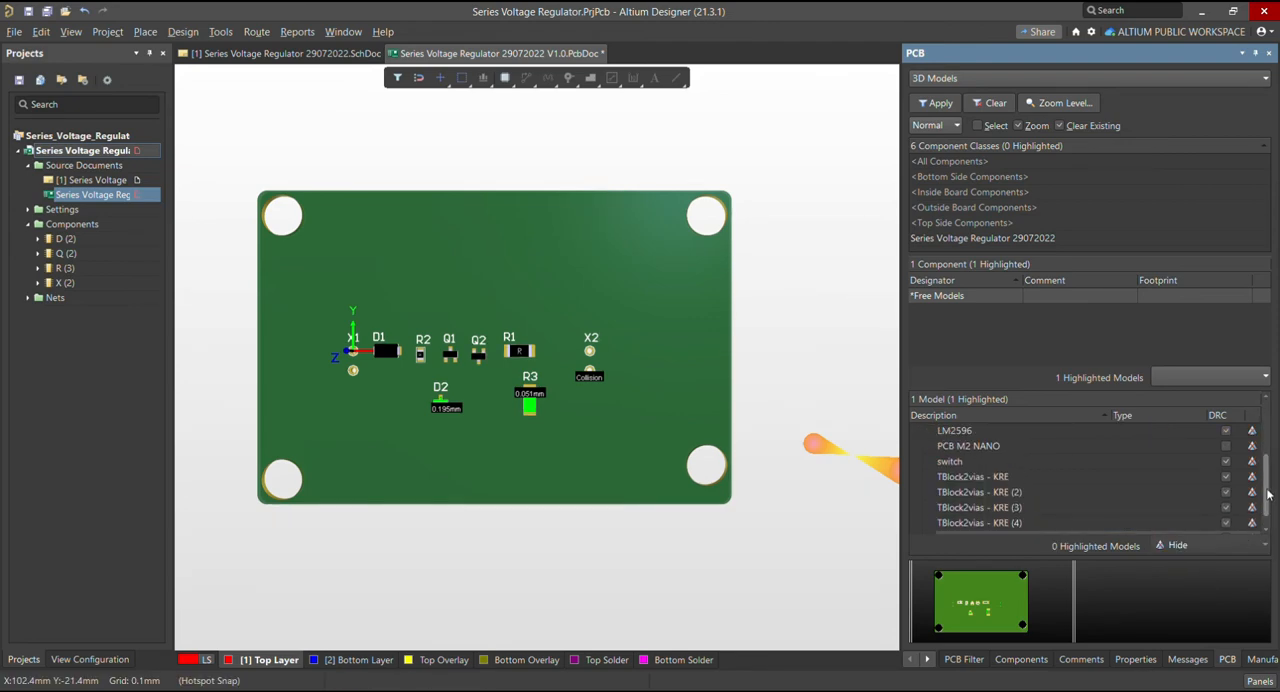
View the 3D body properties of cad_gunther_pcb and return to the list of its 3D models
drag(1269, 494, 1268, 438)
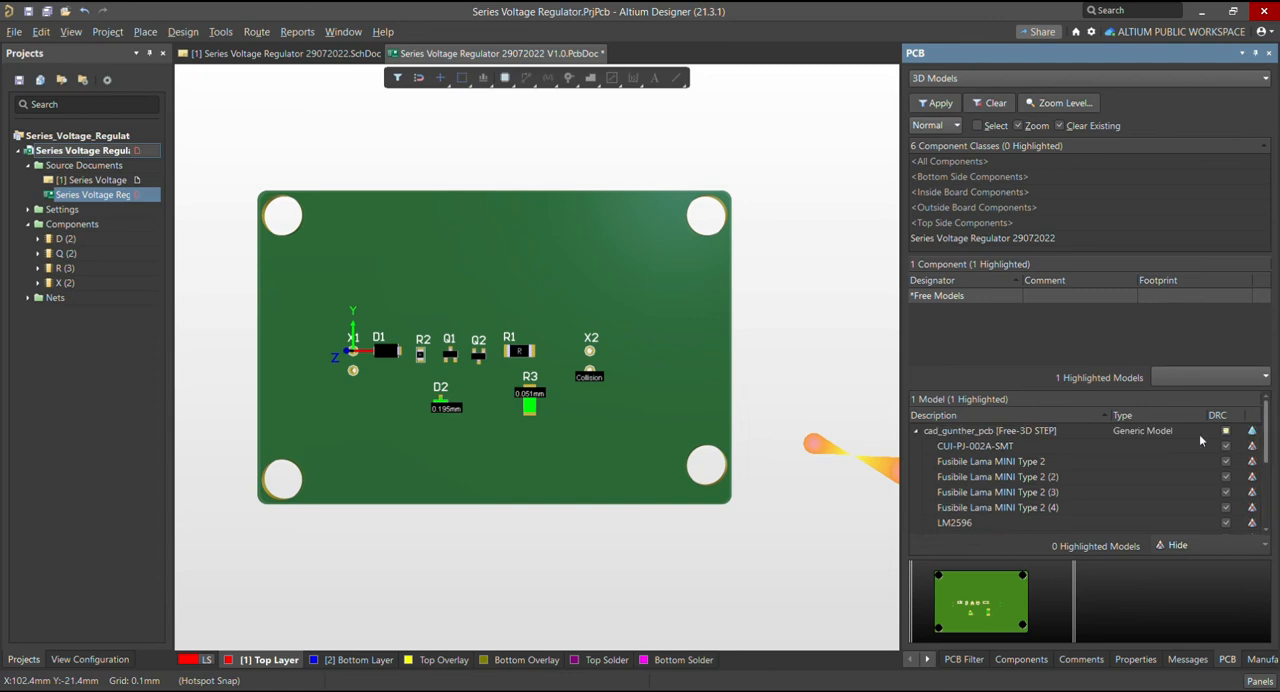
double_click(1065, 430)
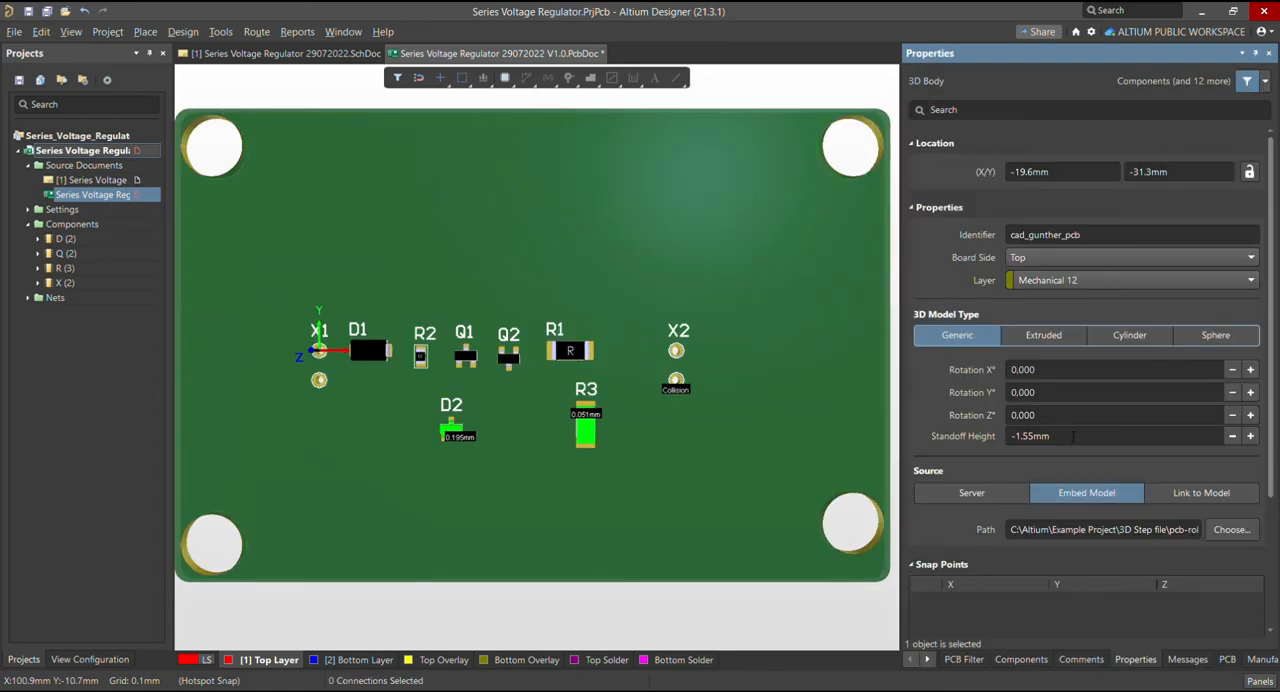
click(1234, 660)
click(916, 432)
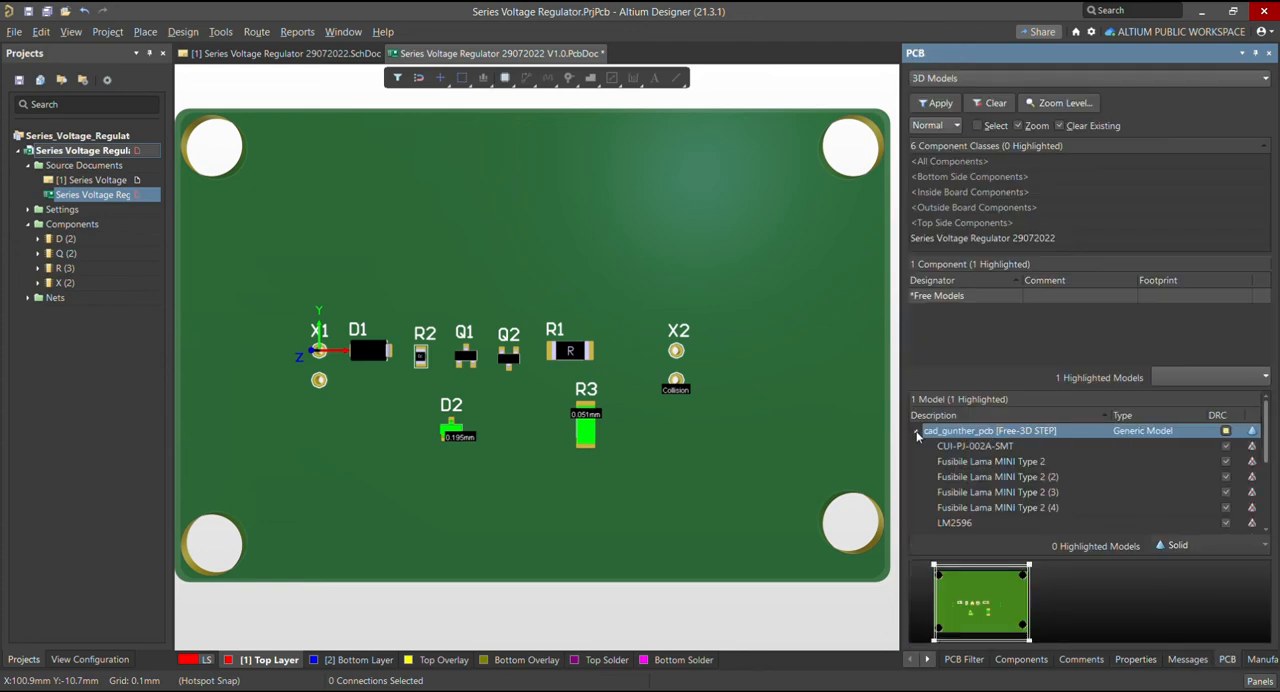
drag(1077, 427, 602, 409)
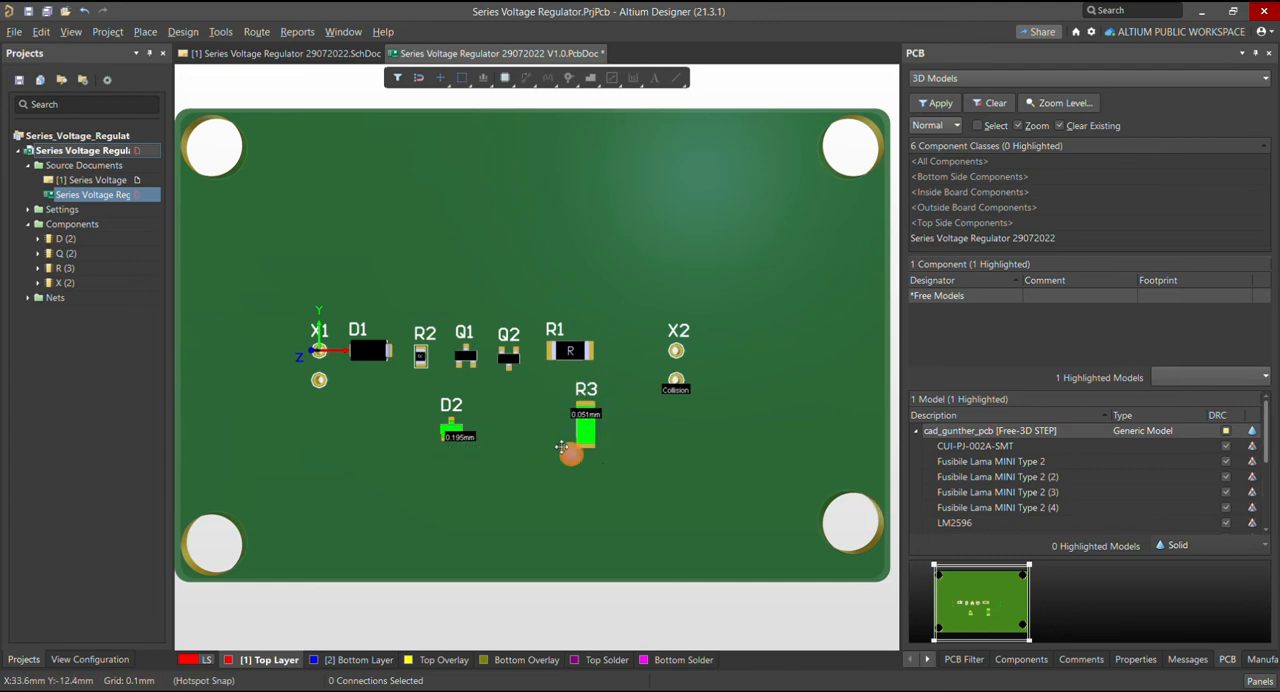
Inspect the violation markers on D2, R3 and X2 up close and reset the error markers
ctrl+scroll(578, 433, up, 2)
ctrl+scroll(578, 433, up, 2)
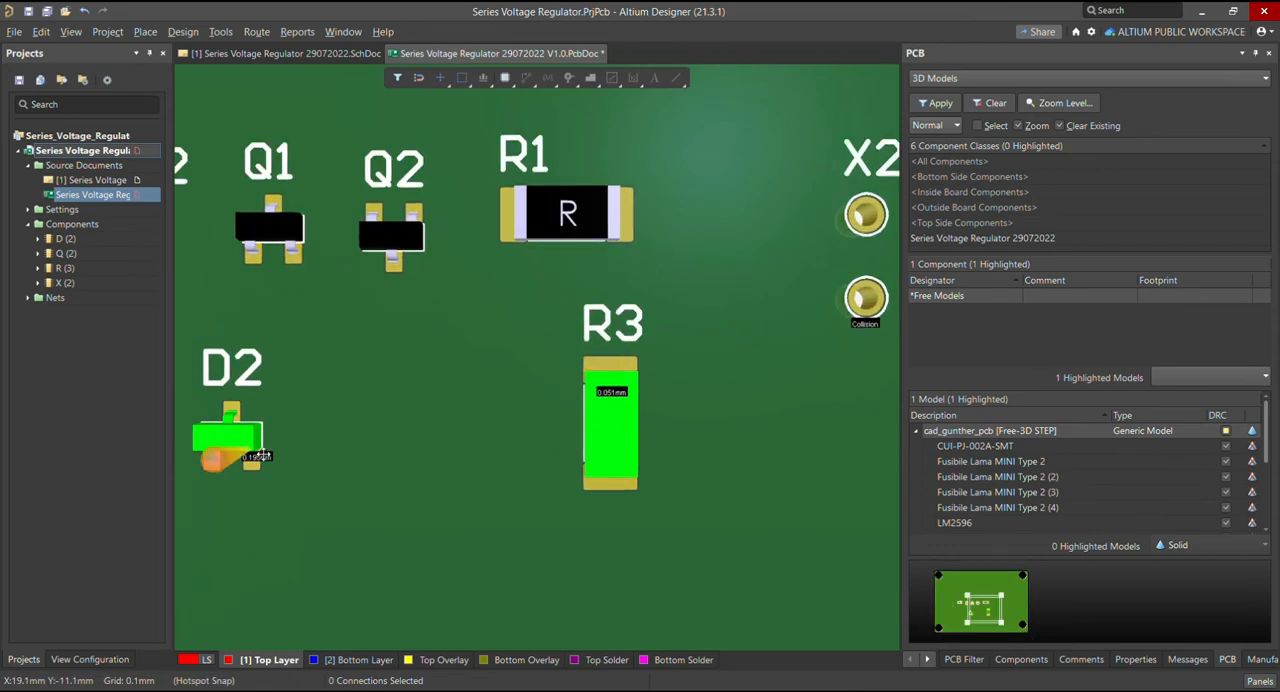
ctrl+scroll(374, 476, down, 2)
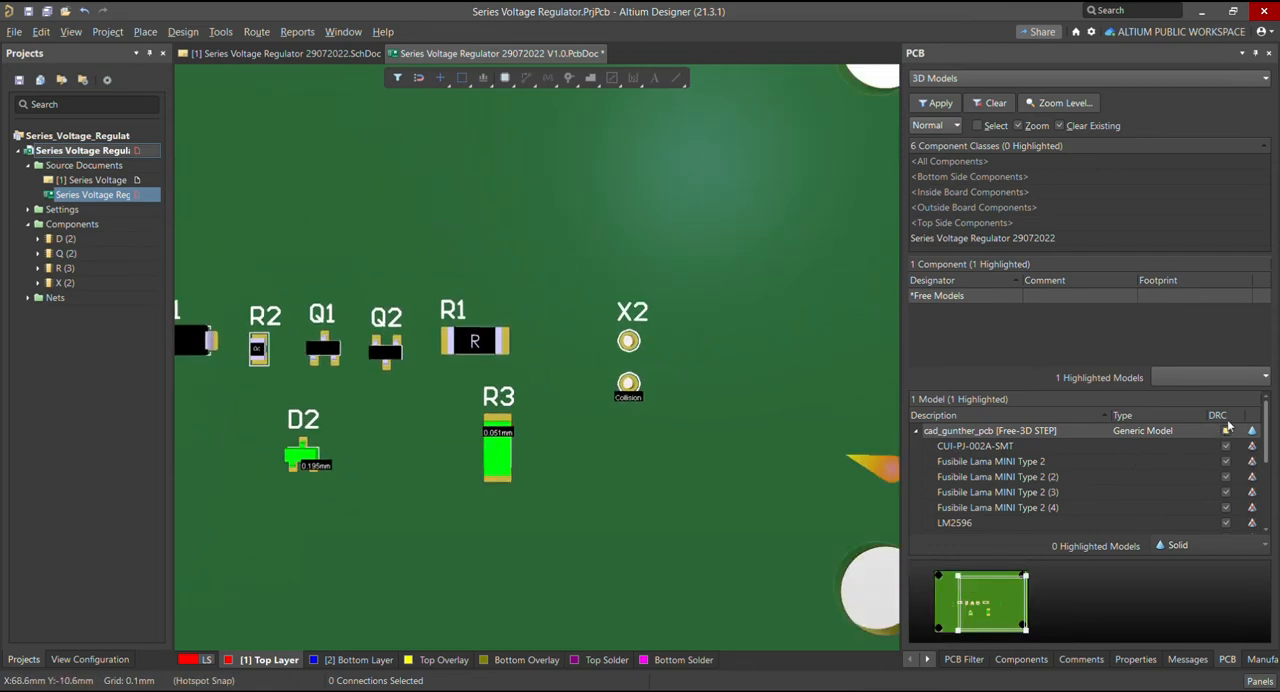
click(220, 32)
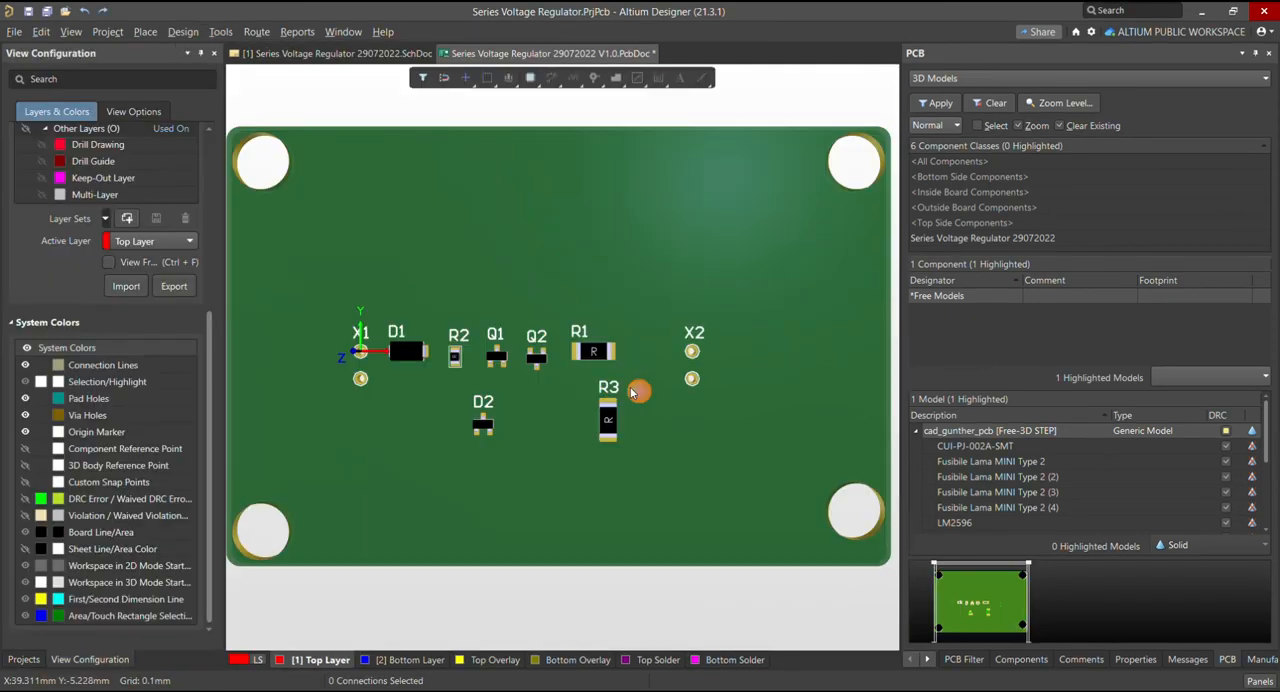
Switch the board to the 2D view and examine the mounting hole pads at its corners
ctrl+scroll(628, 390, down, 2)
ctrl+scroll(628, 390, up, 1)
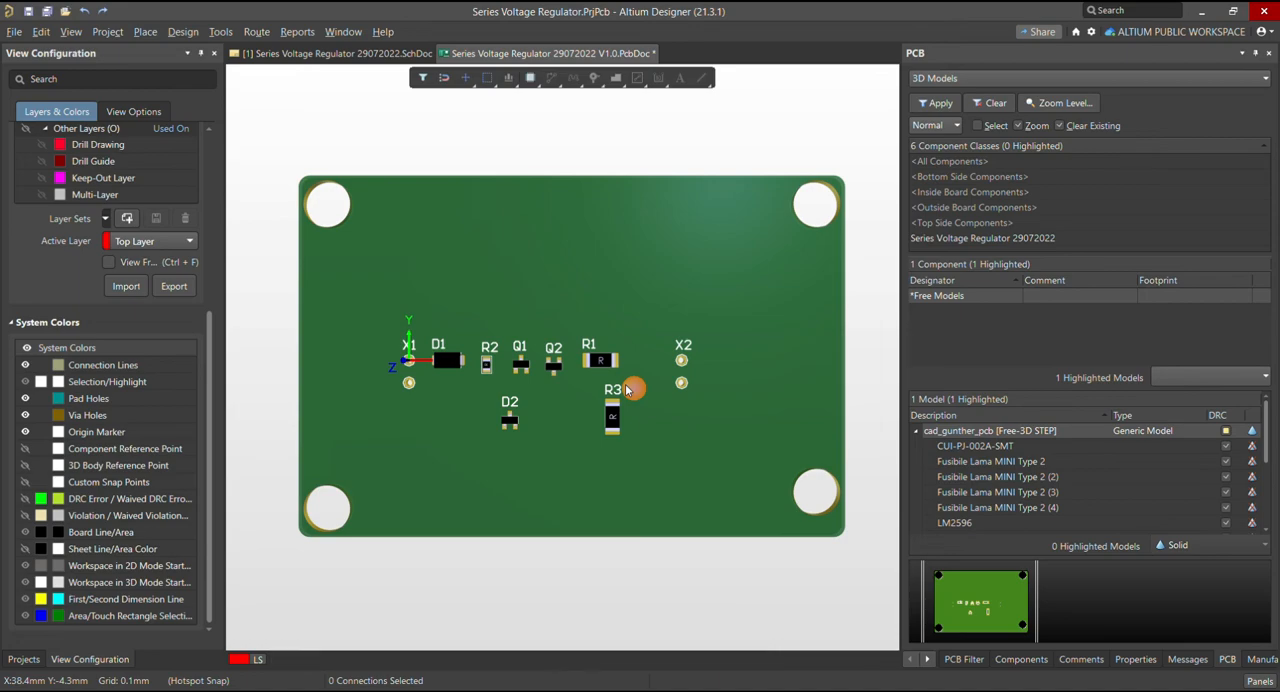
key(2)
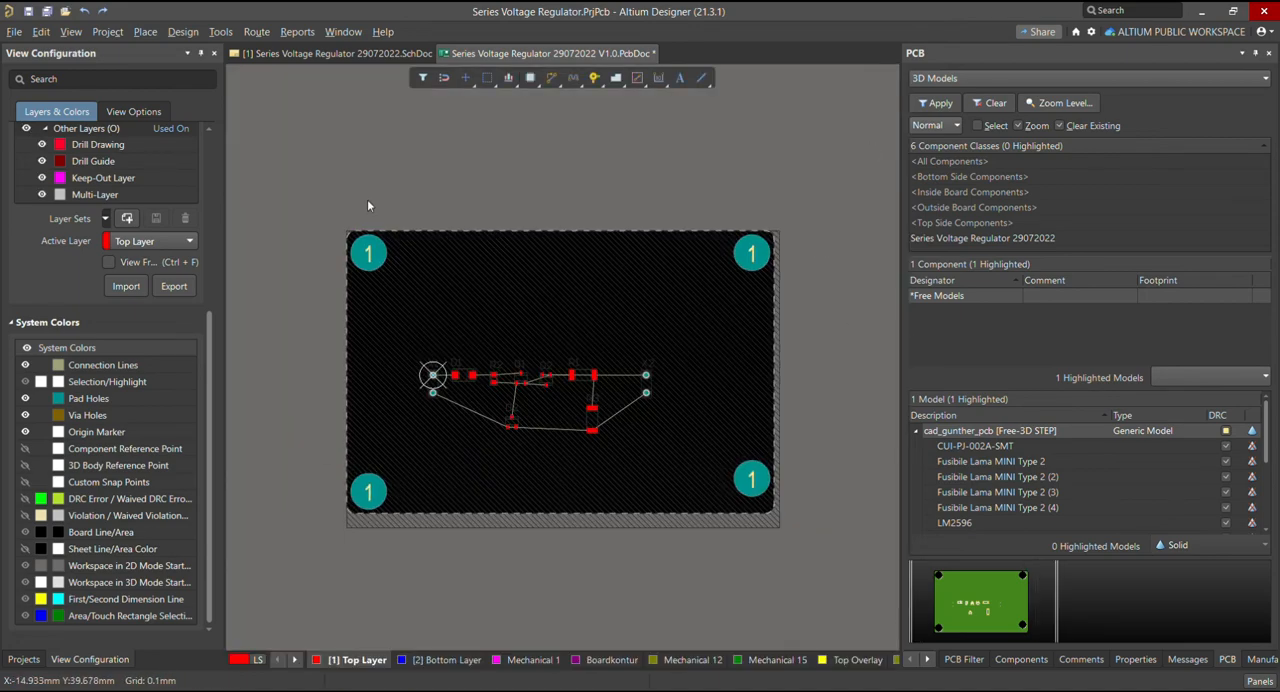
ctrl+scroll(371, 271, up, 4)
ctrl+scroll(336, 256, down, 2)
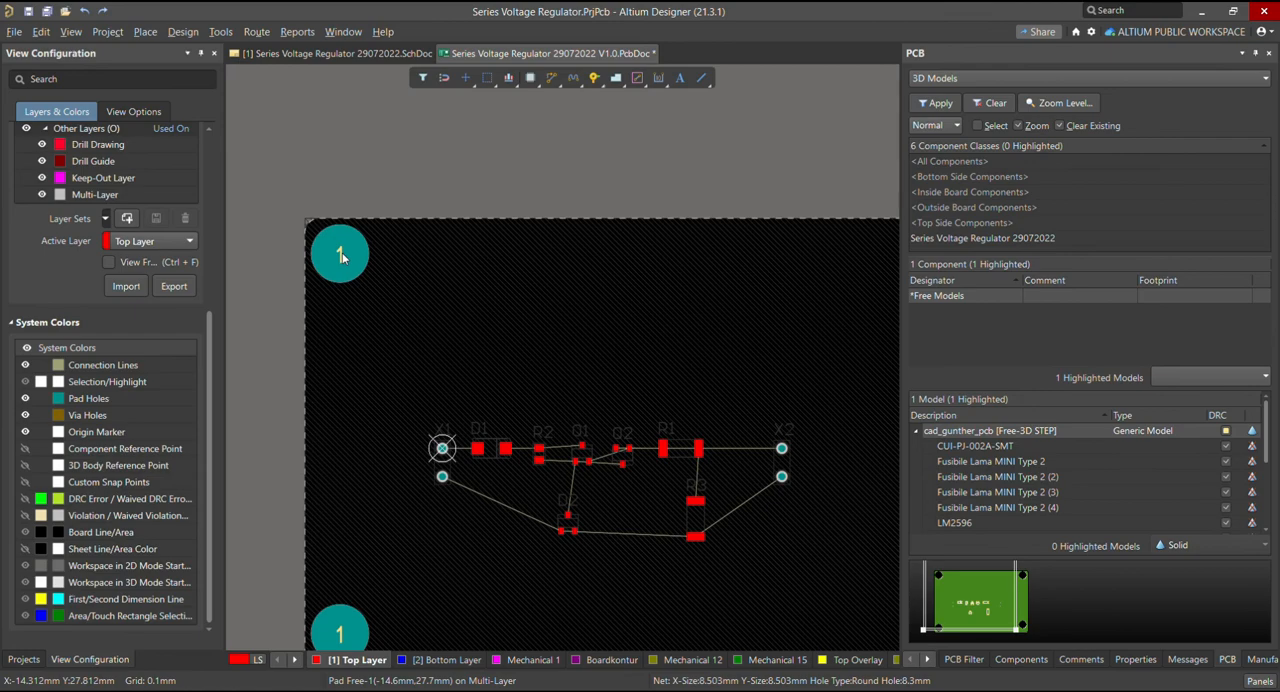
ctrl+scroll(342, 252, down, 2)
ctrl+scroll(668, 405, up, 2)
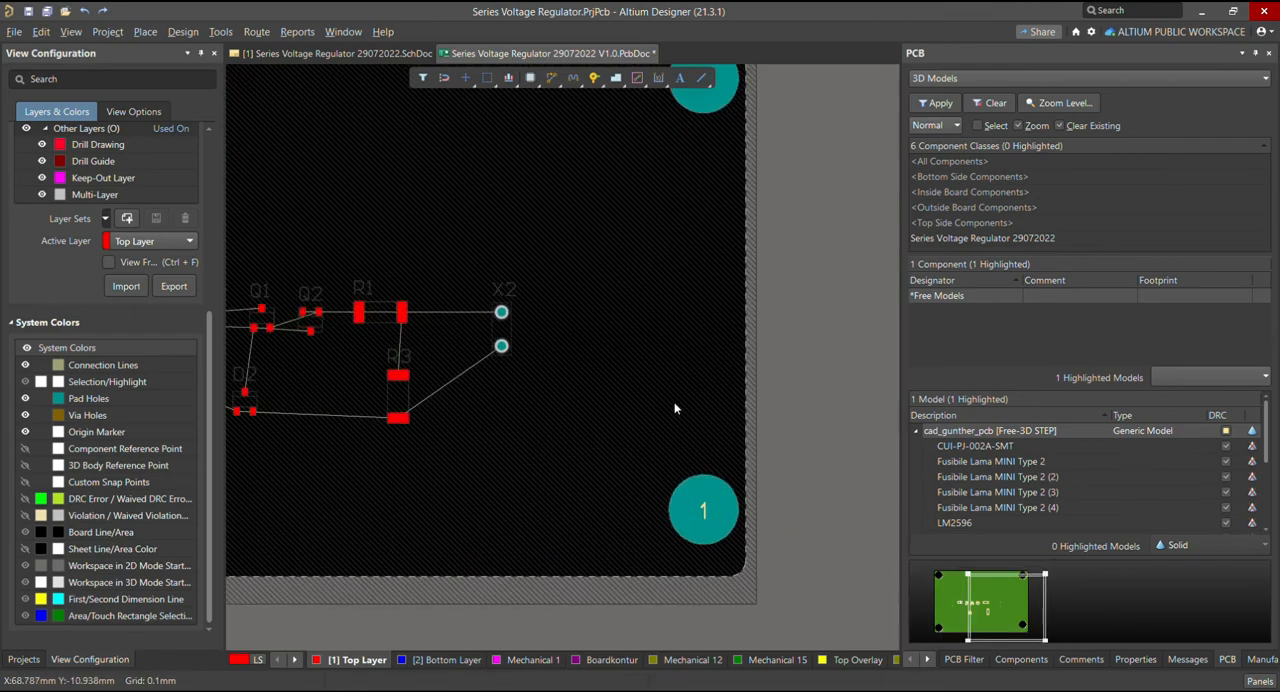
ctrl+scroll(676, 335, down, 2)
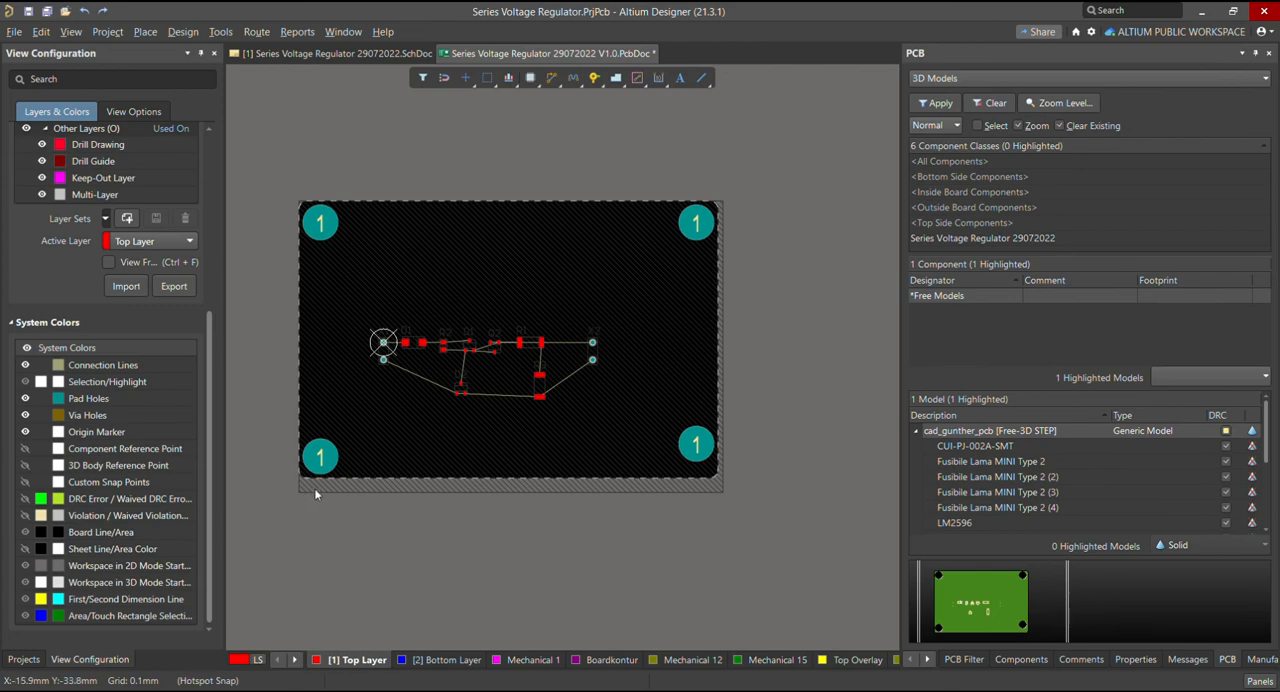
Make the mounting hole pad at the board's upper-left corner non-plated in its properties
double_click(334, 228)
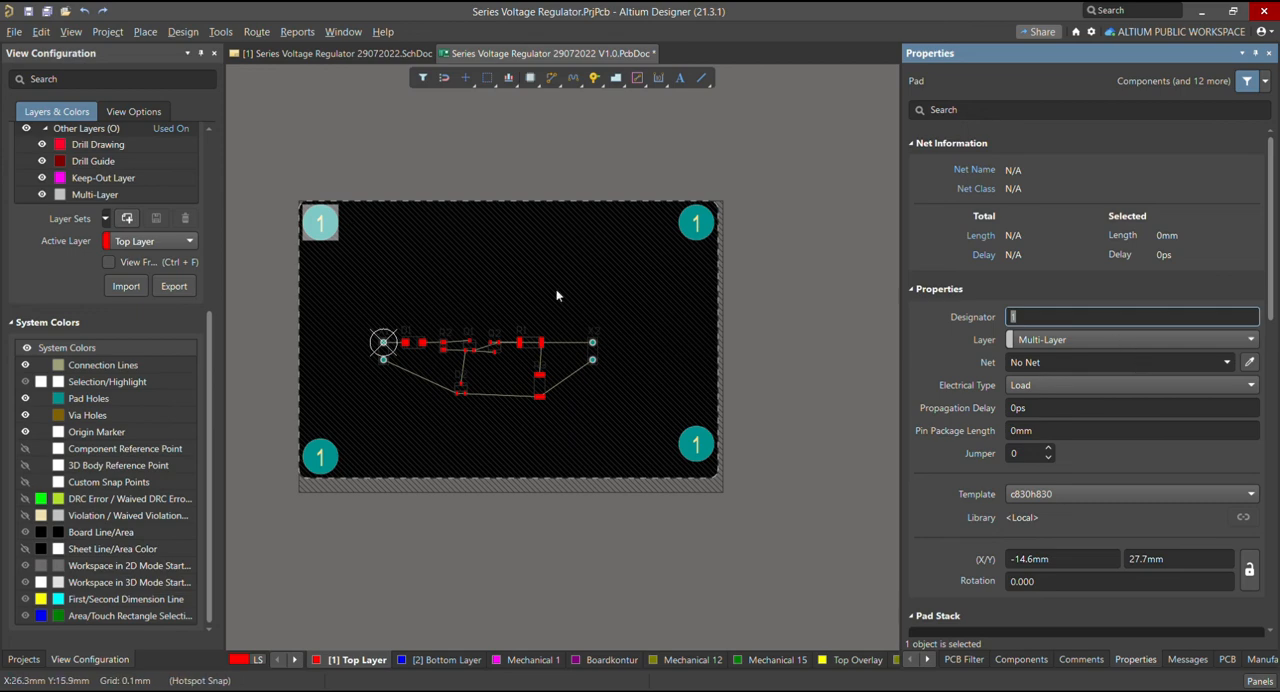
click(24, 659)
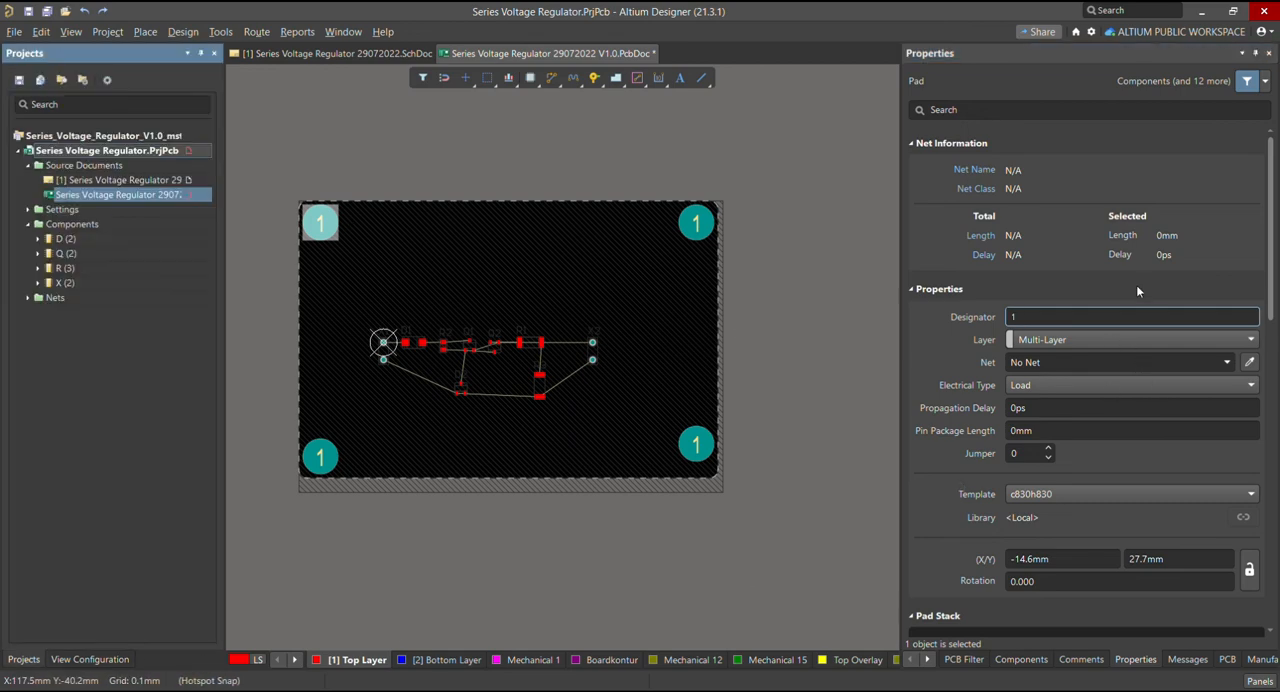
scroll(1152, 351, down, 10)
scroll(1155, 358, down, 3)
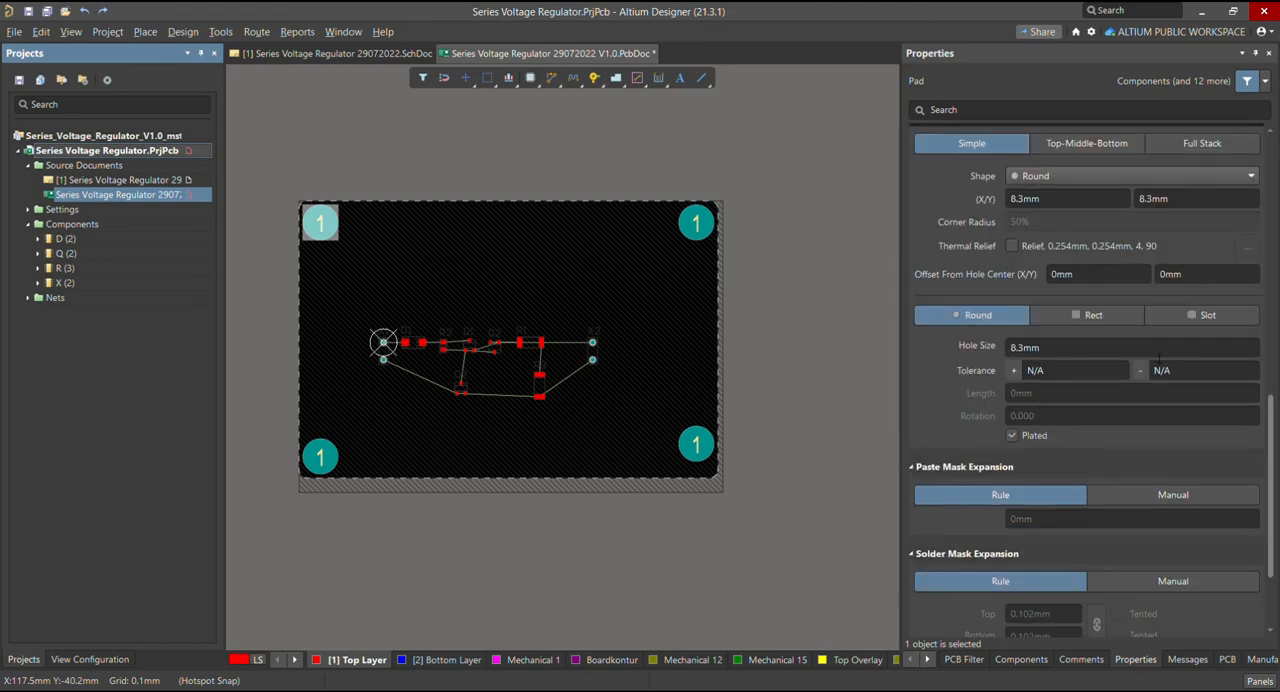
scroll(1158, 357, down, 2)
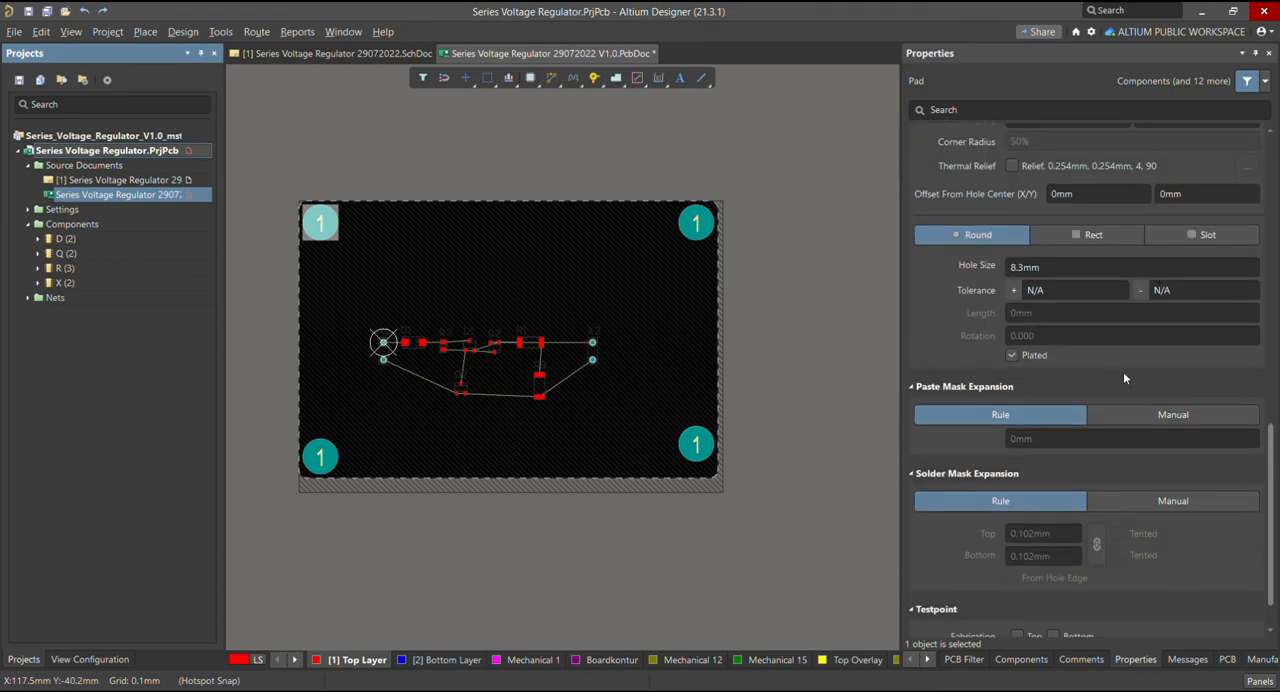
click(1013, 355)
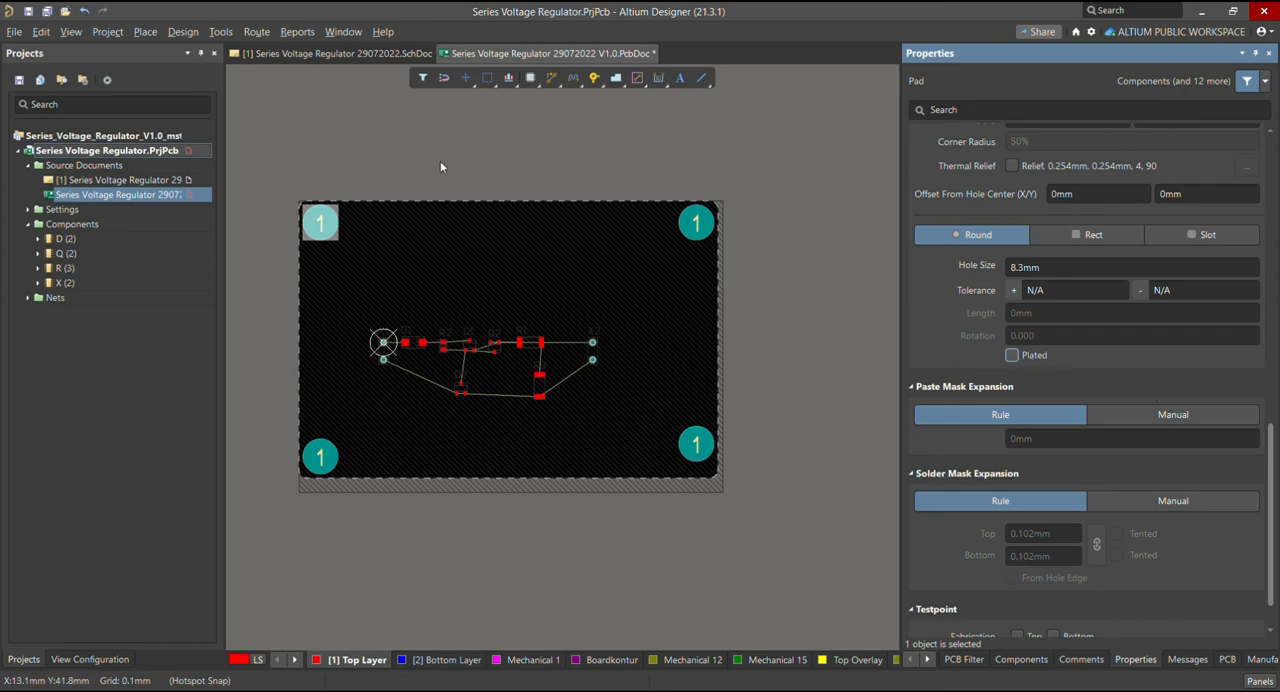
click(395, 250)
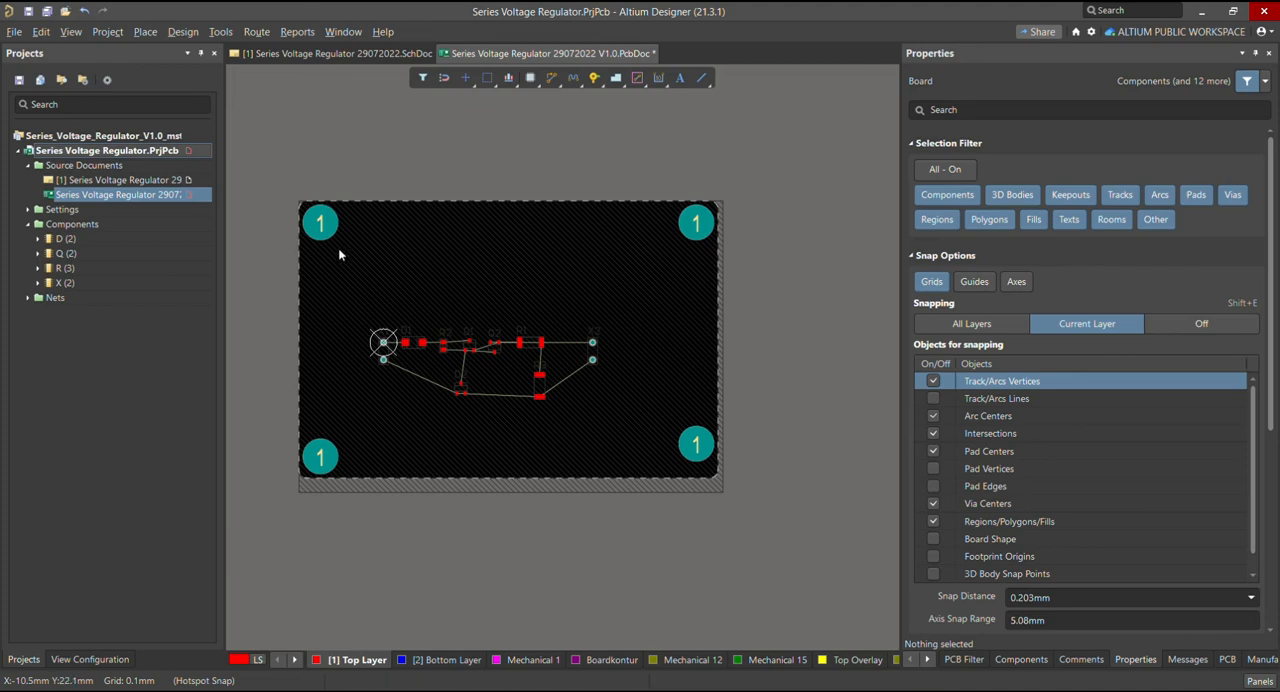
Switch the board to the 3D view and examine the inner wall of its upper-right mounting hole at a tilted angle
key(3)
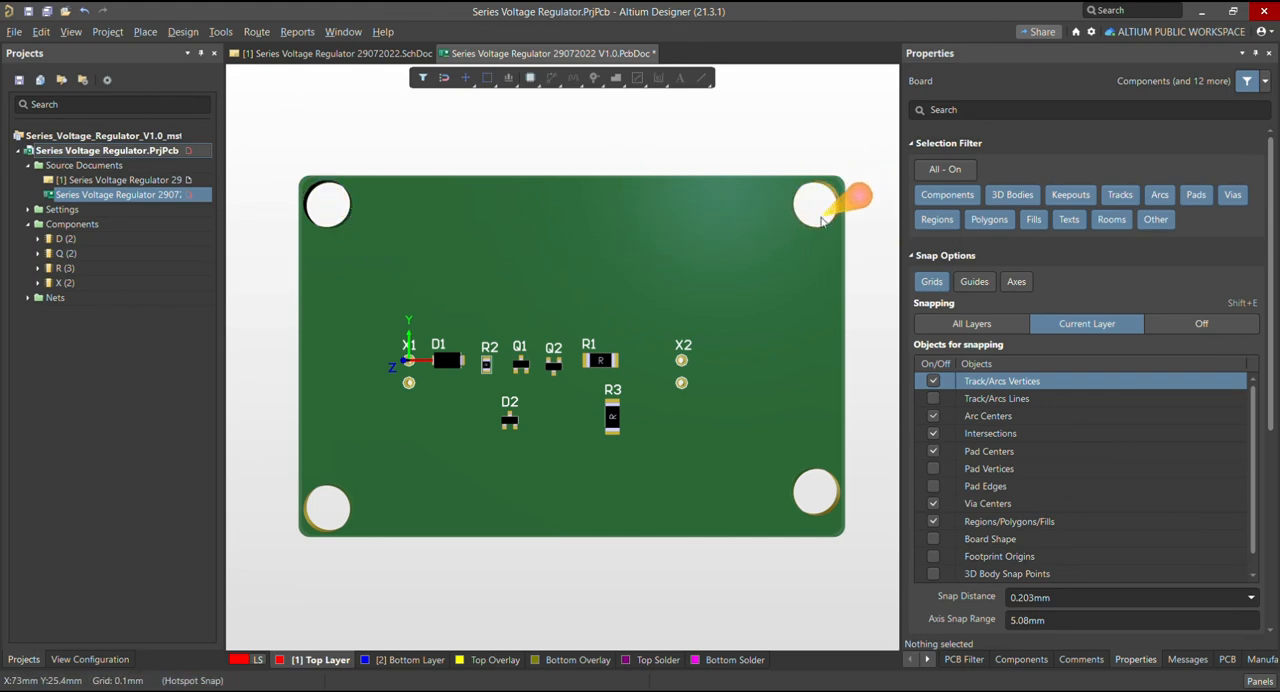
ctrl+scroll(825, 206, up, 4)
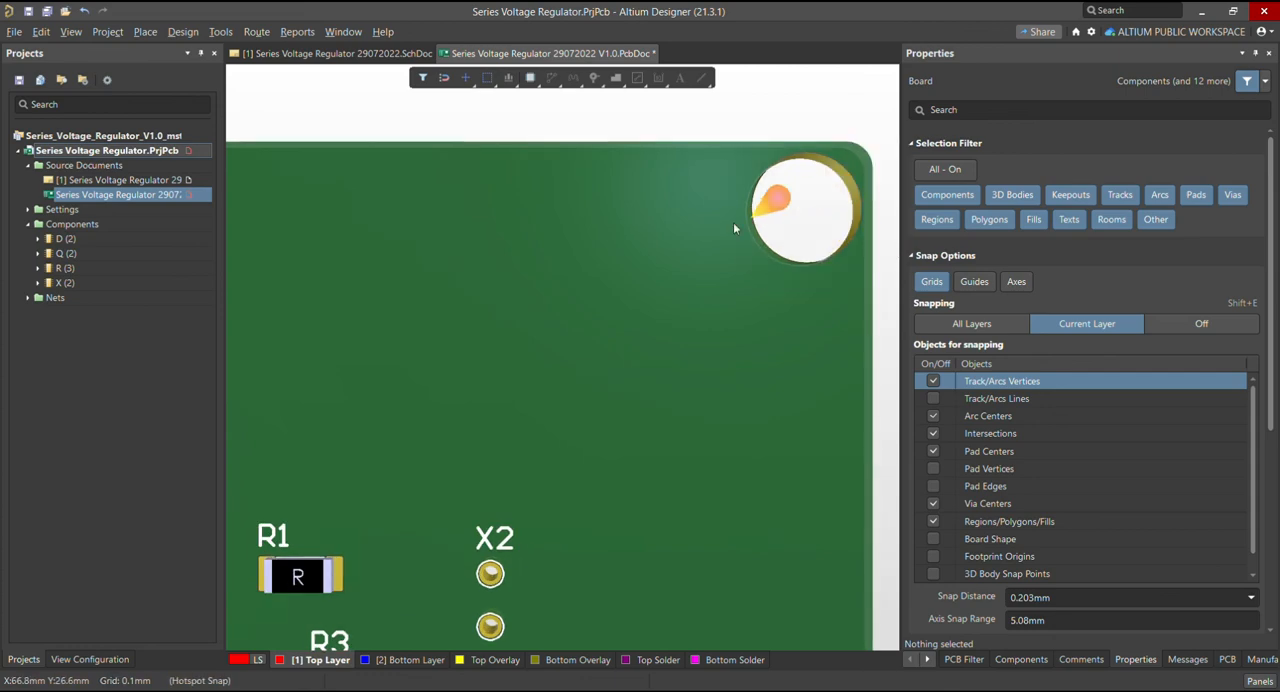
ctrl+scroll(678, 238, down, 2)
key(shift)
shift+right_drag(783, 226, 606, 344)
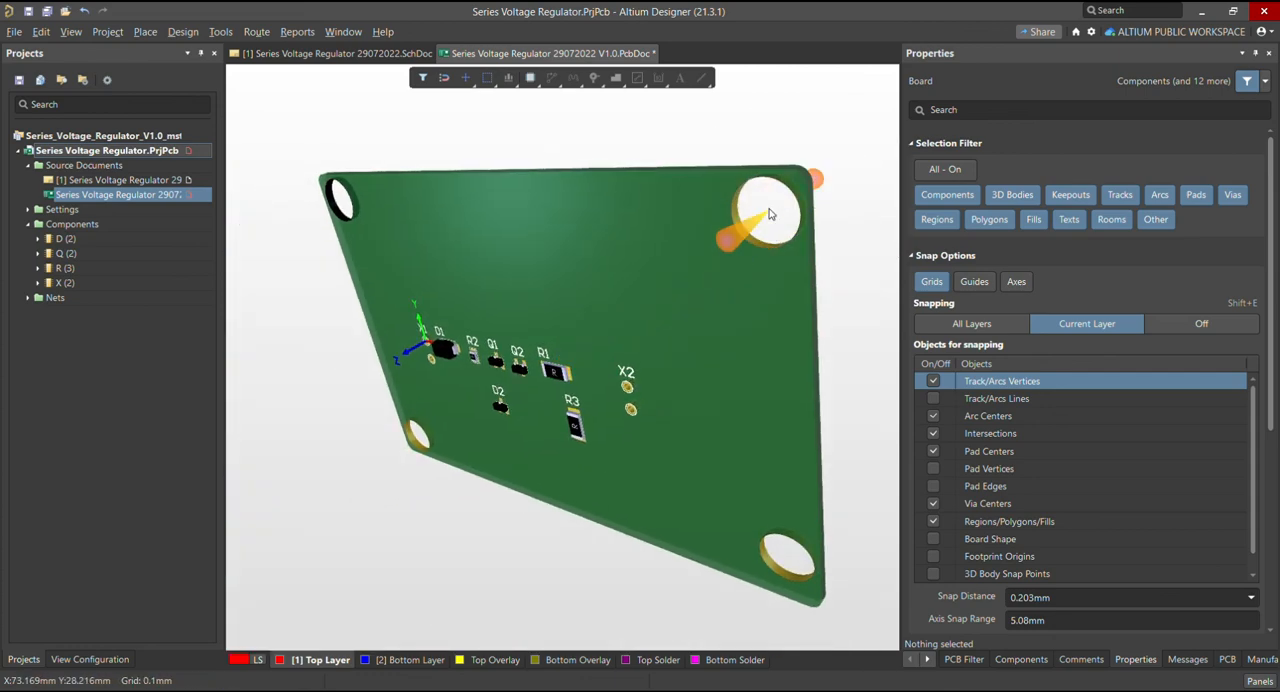
ctrl+scroll(738, 224, up, 6)
ctrl+scroll(705, 222, down, 5)
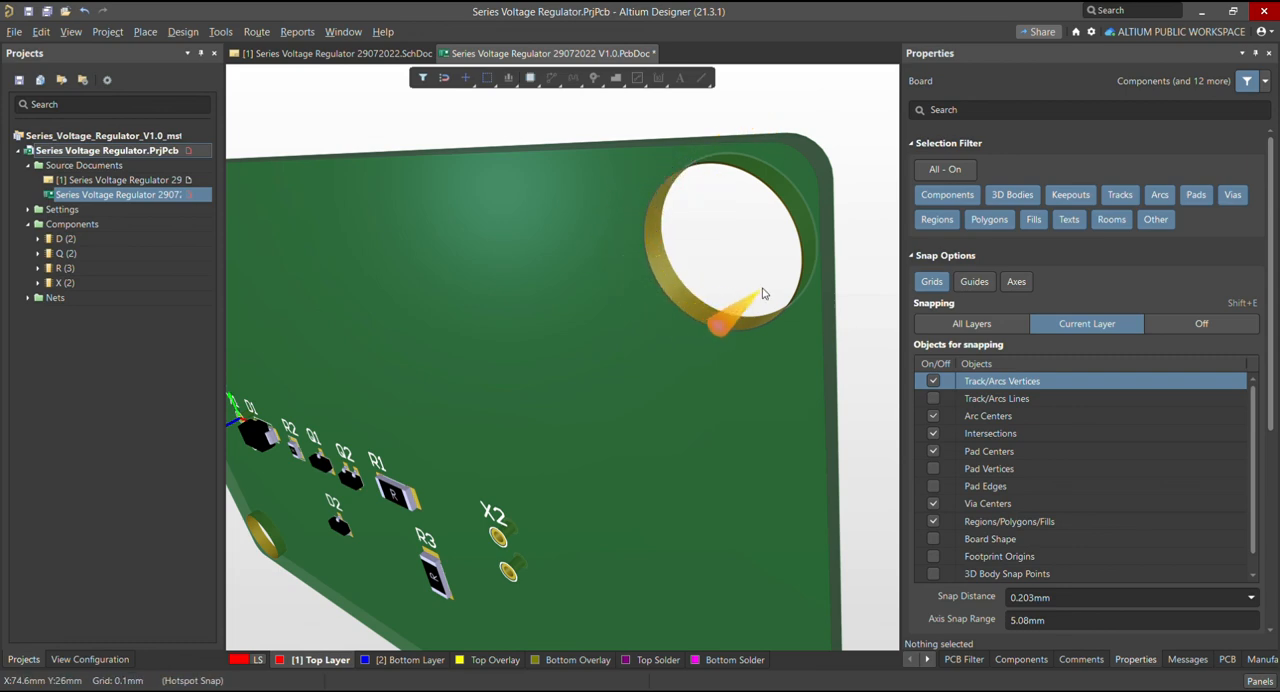
key(0)
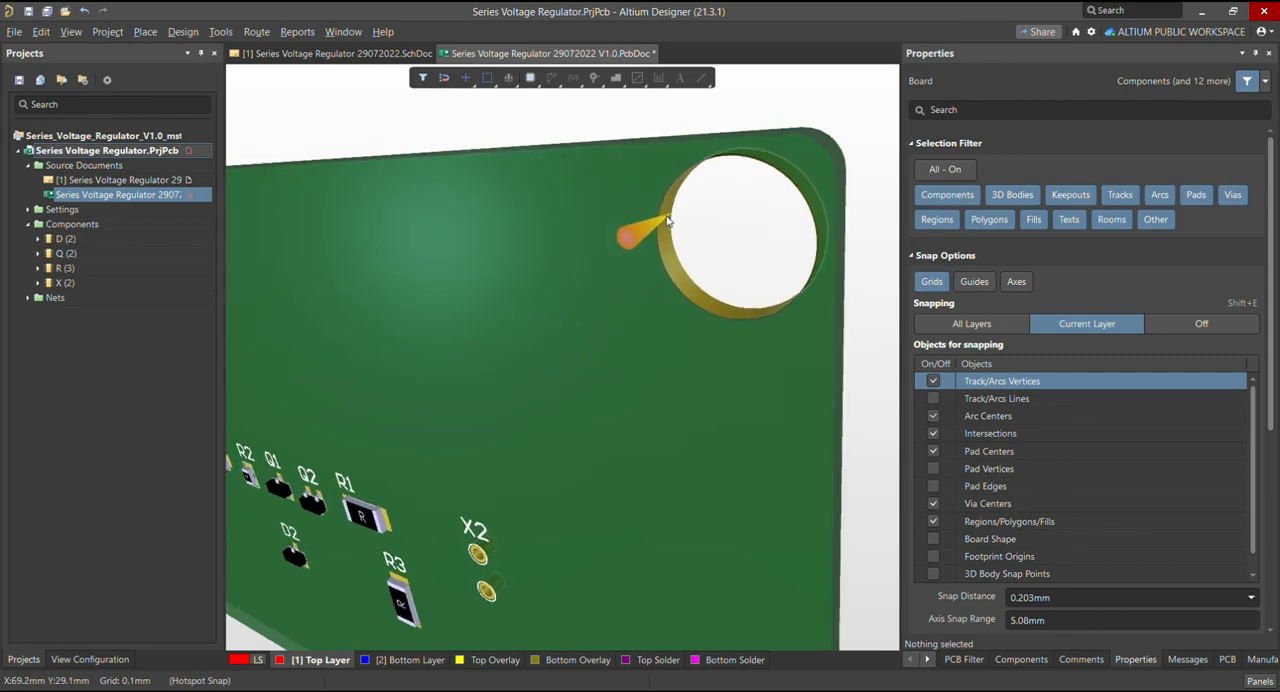
Examine the inner wall of the upper-left mounting hole at a tilted 3D angle, and fit the whole board in a straight top view
ctrl+scroll(437, 270, up, 8)
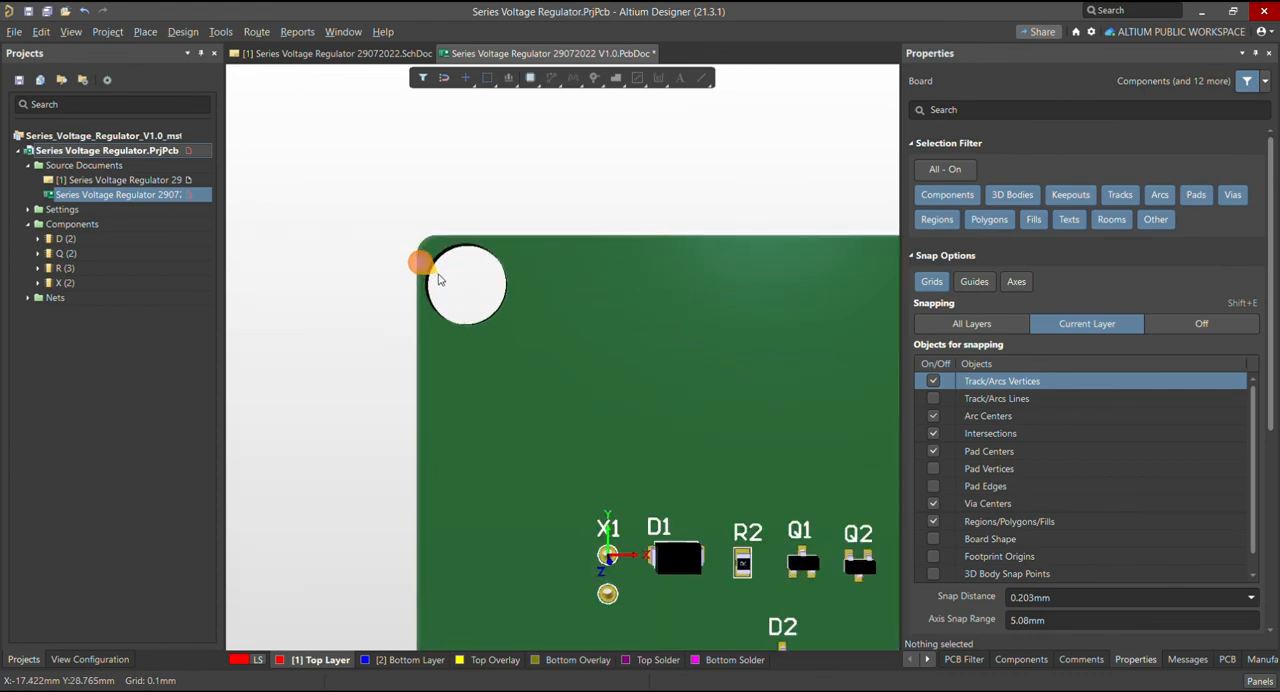
shift+right_drag(437, 275, 422, 326)
ctrl+scroll(467, 283, up, 5)
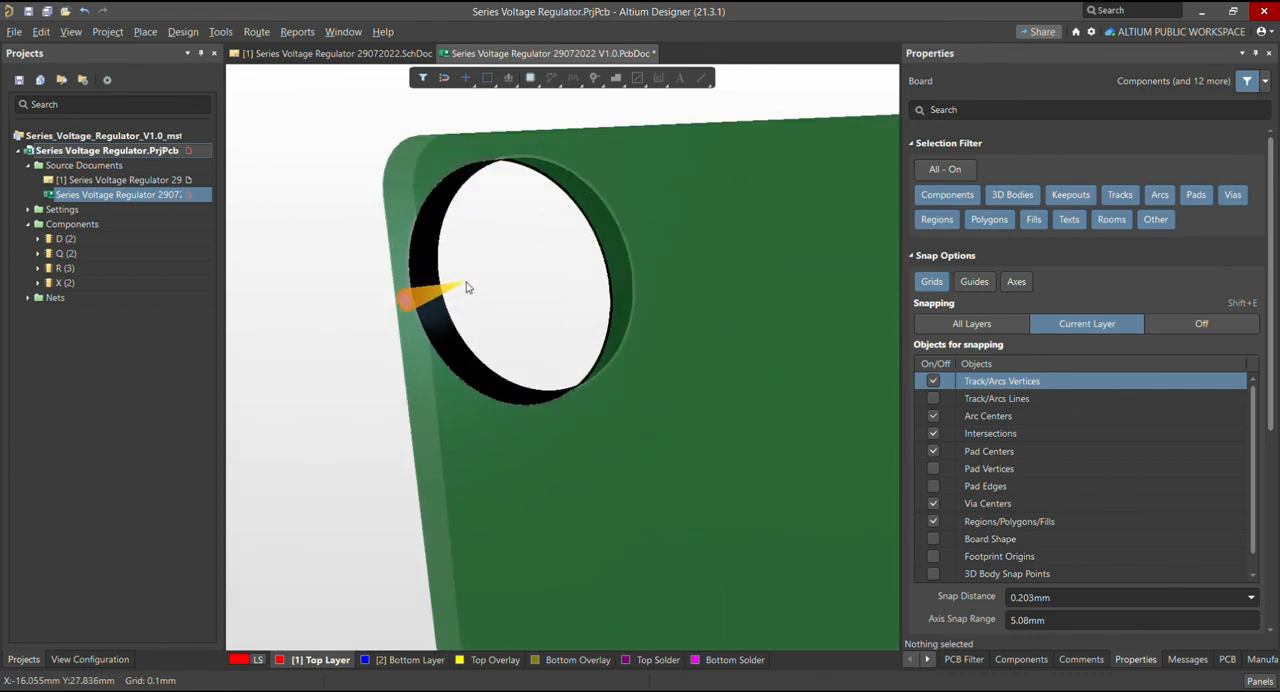
ctrl+scroll(438, 259, down, 3)
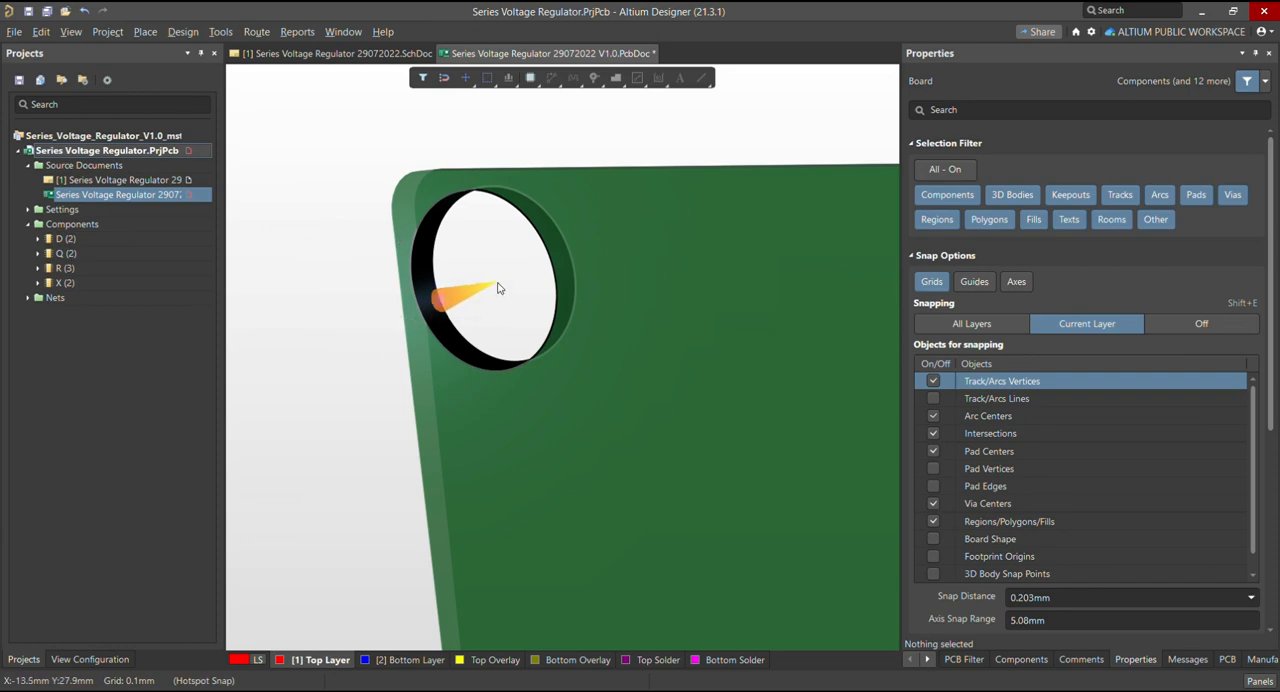
key(0)
key(ctrl+Page_Down)
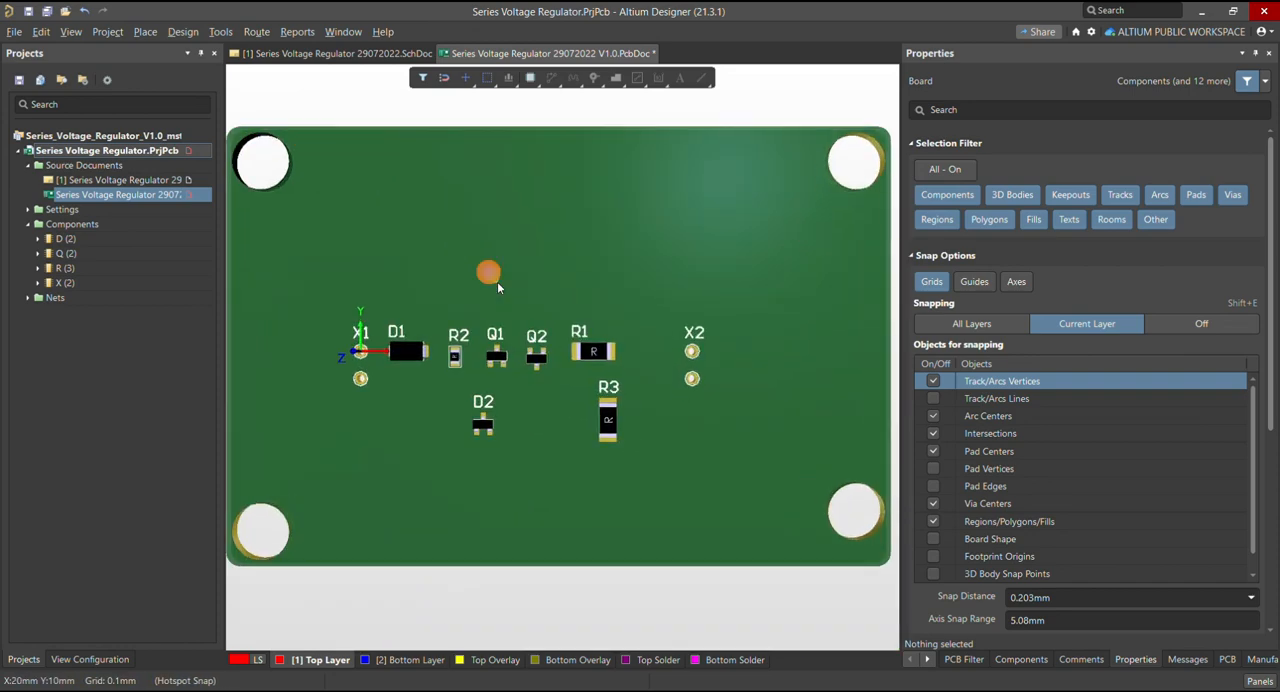
ctrl+scroll(556, 320, down, 2)
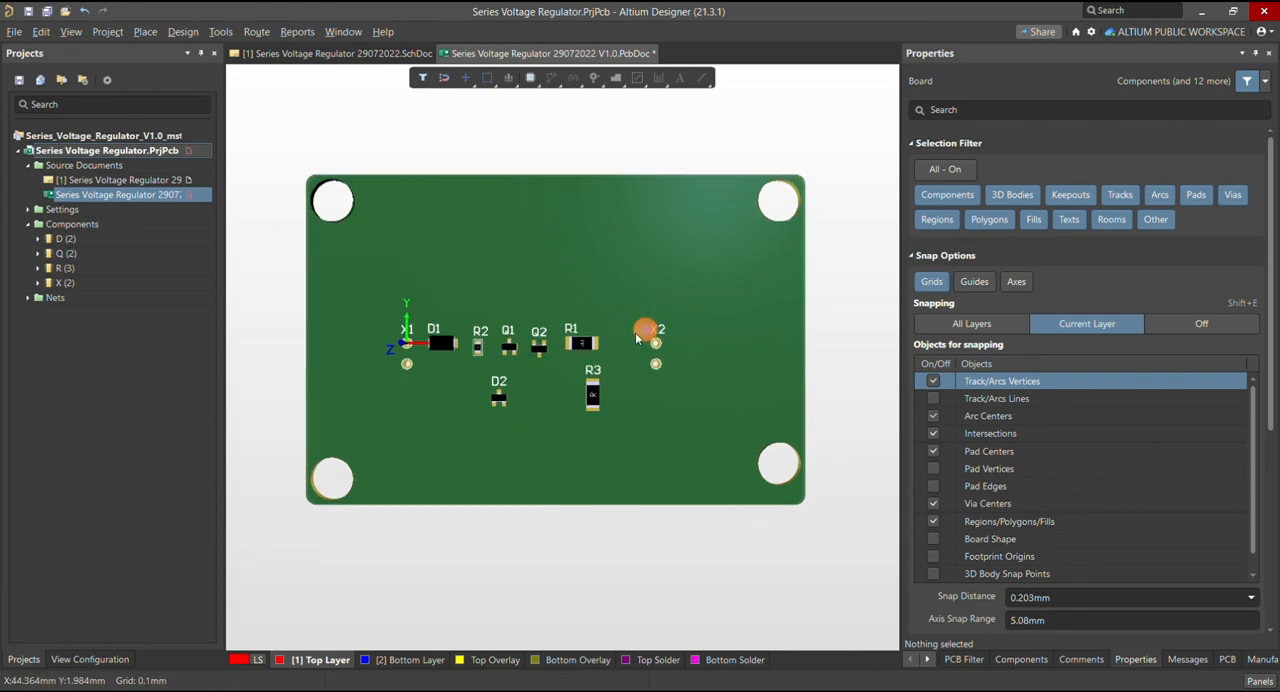
mouse_move(643, 509)
shift+right_down()
mouse_move(627, 185)
mouse_move(609, 343)
mouse_move(618, 504)
shift+right_up()
key(0)
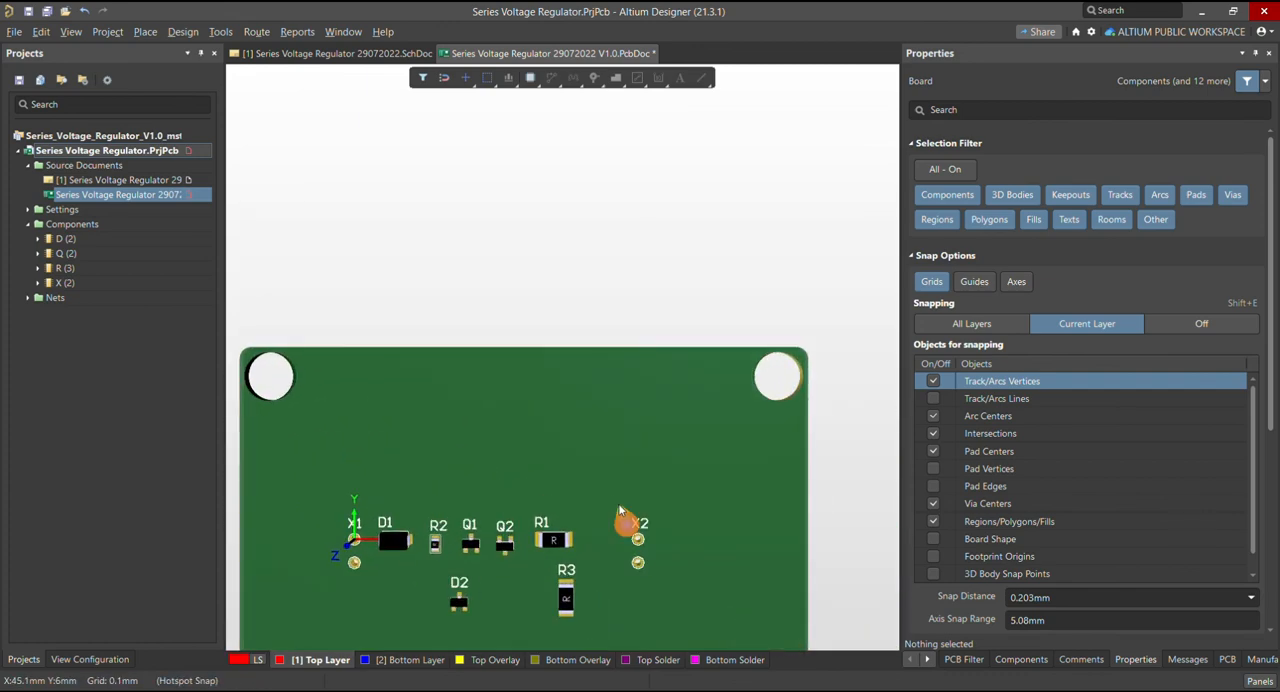
key(v)
key(f)
ctrl+scroll(448, 404, down, 2)
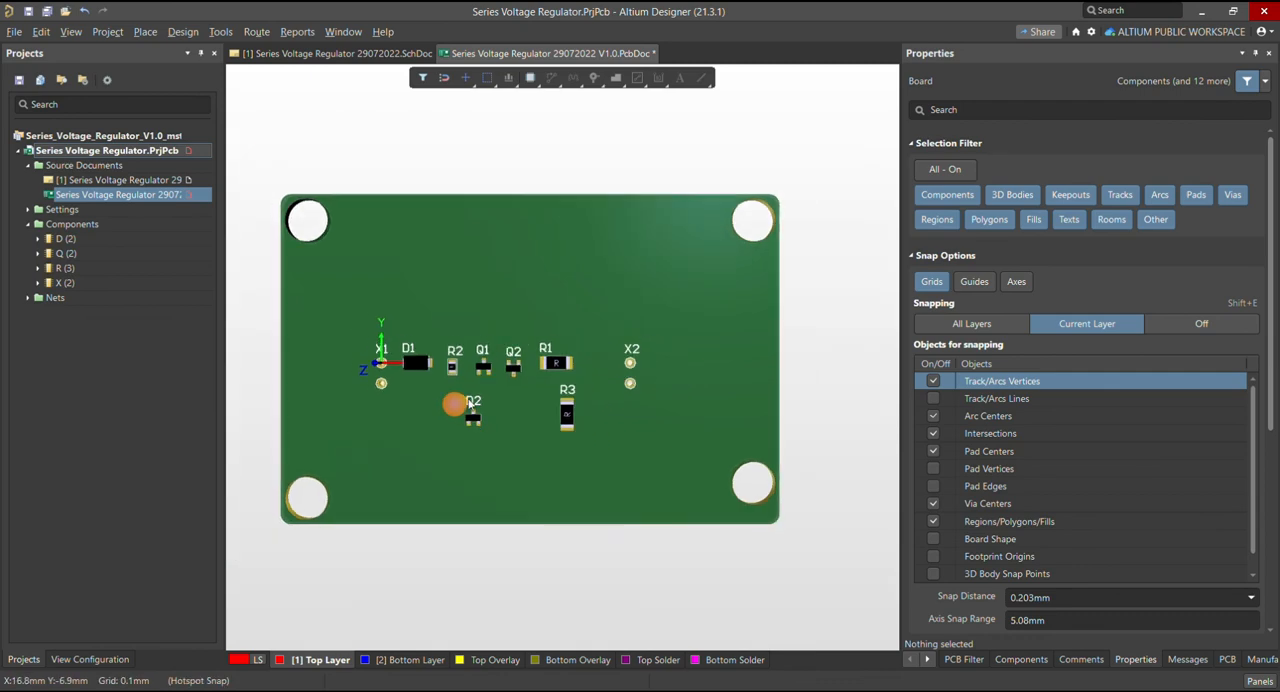